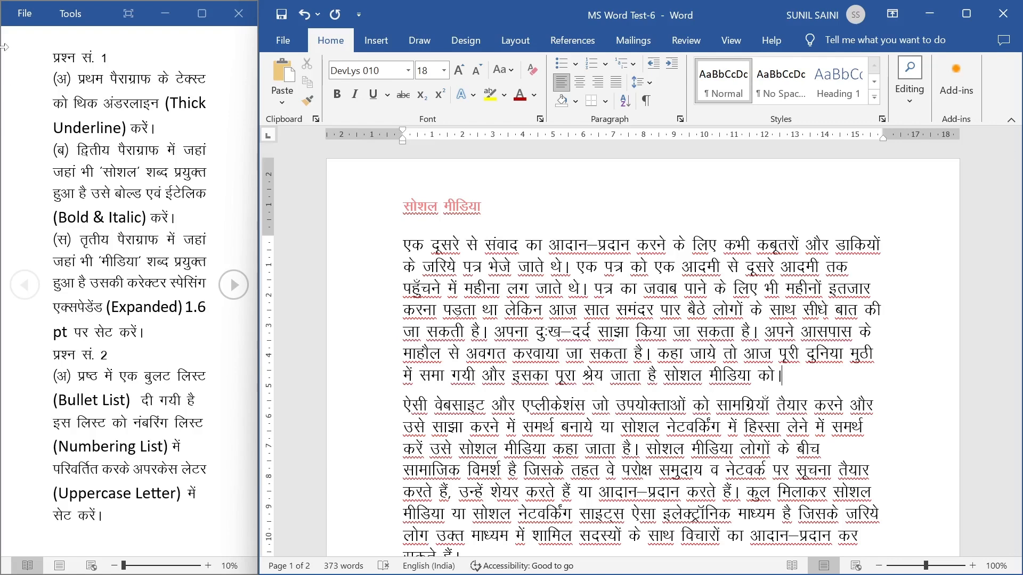
Apply a thick underline to the entire first body paragraph below the heading.
{"action": "left_click", "coordinate": [82, 80]}
{"action": "left_click_drag", "start_coordinate": [77, 79], "coordinate": [154, 134]}
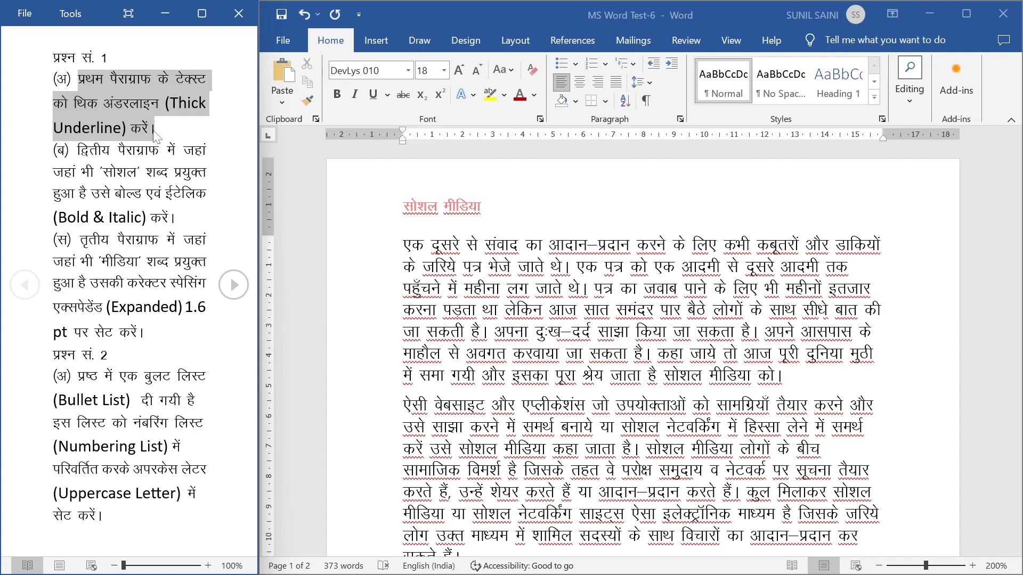
{"action": "left_click", "coordinate": [783, 375]}
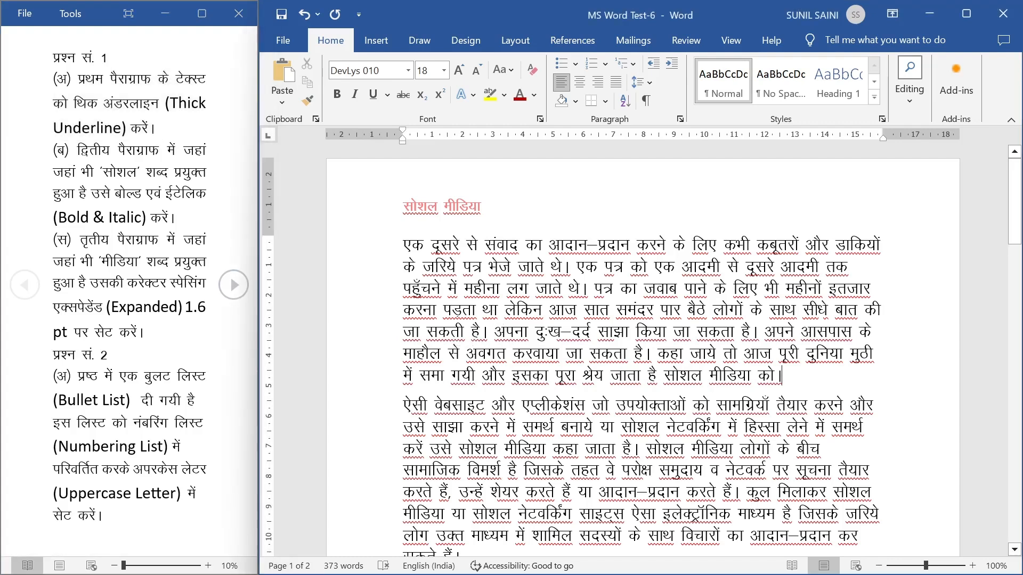
{"action": "left_click_drag", "start_coordinate": [403, 246], "coordinate": [787, 376]}
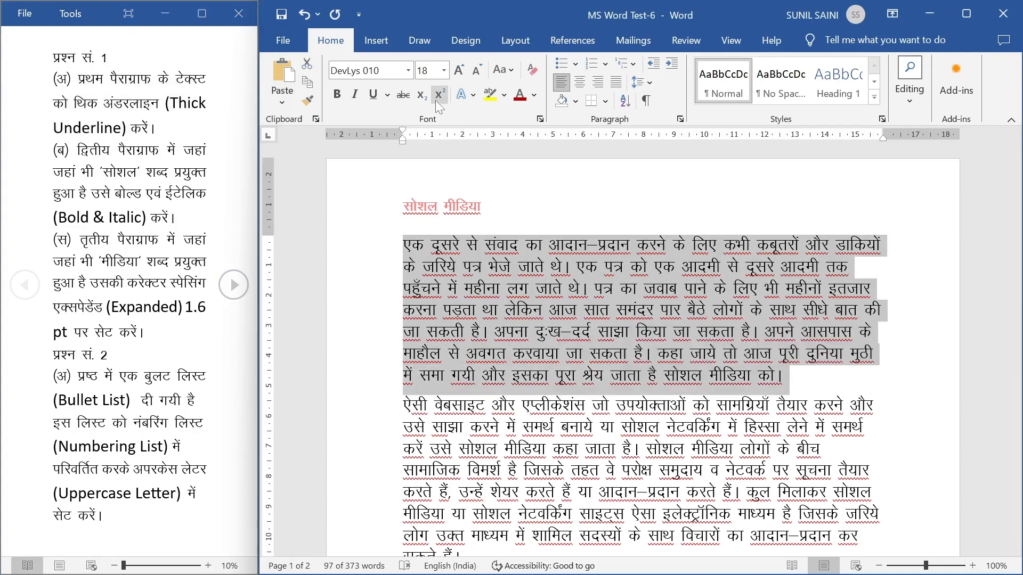
{"action": "left_click", "coordinate": [388, 97]}
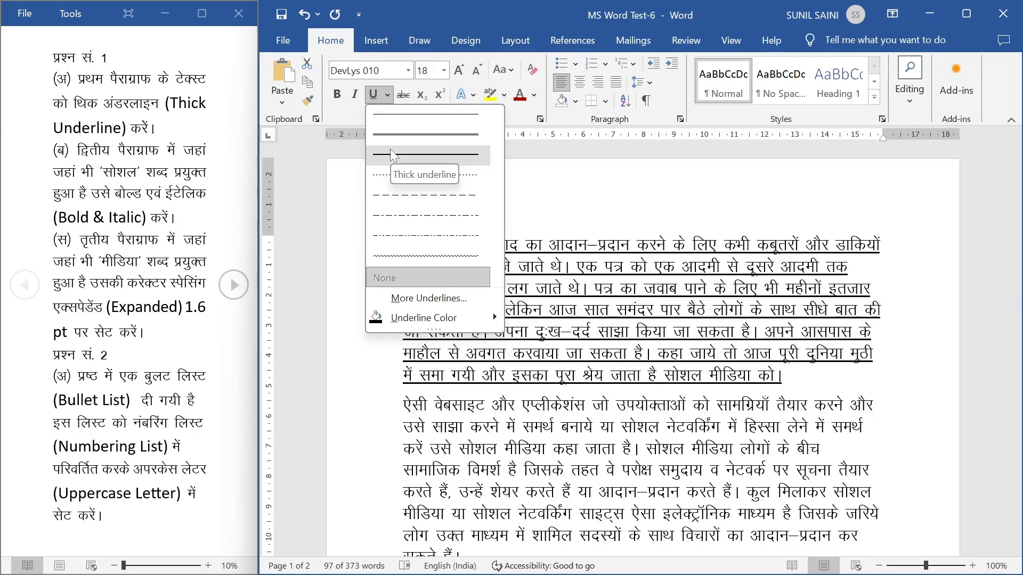
{"action": "left_click", "coordinate": [390, 151]}
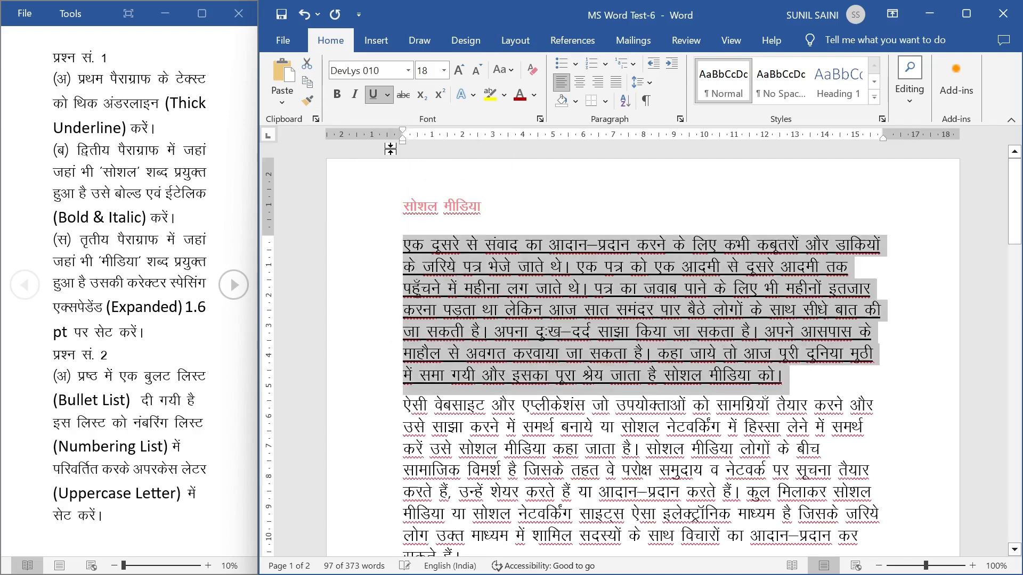
{"action": "left_click", "coordinate": [787, 376]}
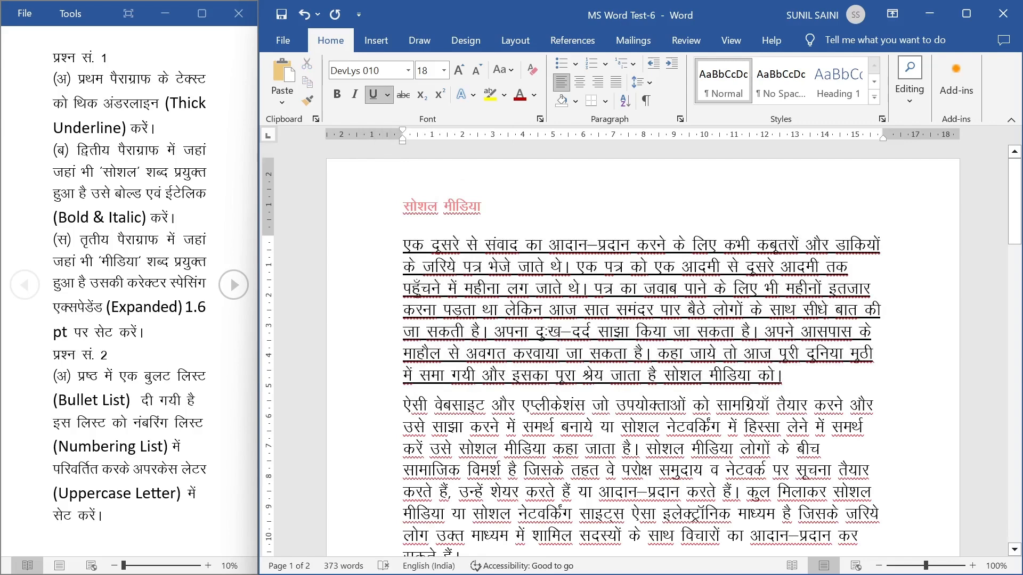
Find and select every "सोशल" in the second paragraph by searching for lks'ky within the current selection only.
{"action": "left_click_drag", "start_coordinate": [78, 80], "coordinate": [155, 128]}
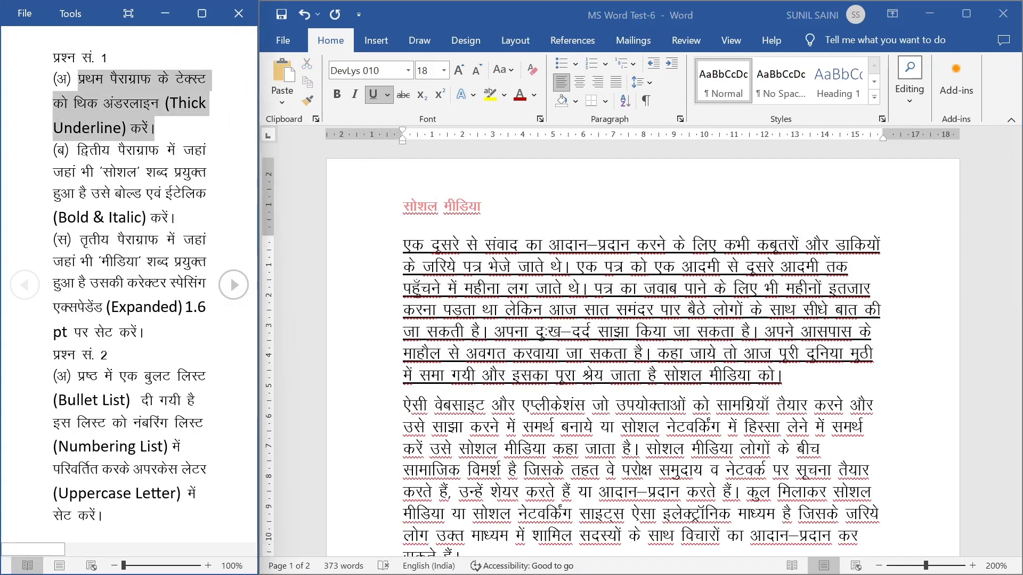
{"action": "left_click_drag", "start_coordinate": [78, 151], "coordinate": [181, 218]}
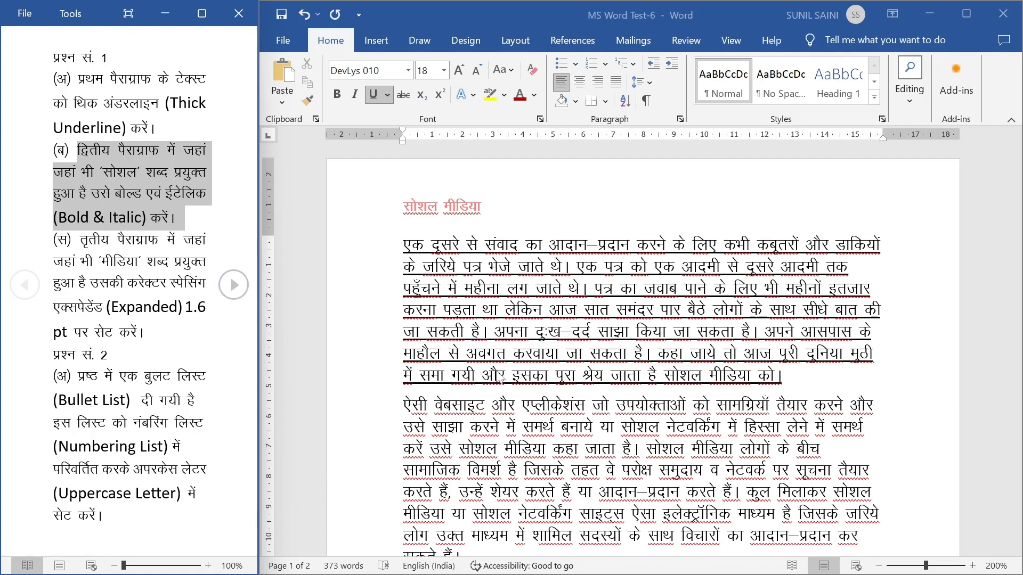
{"action": "scroll", "coordinate": [500, 379], "scroll_direction": "down", "scroll_amount": 2}
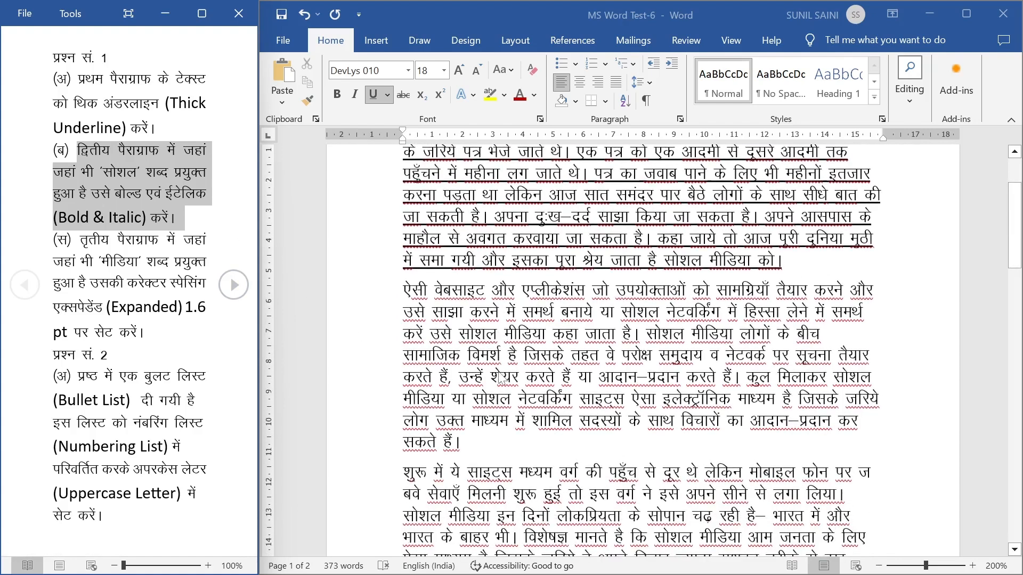
{"action": "left_click", "coordinate": [401, 289]}
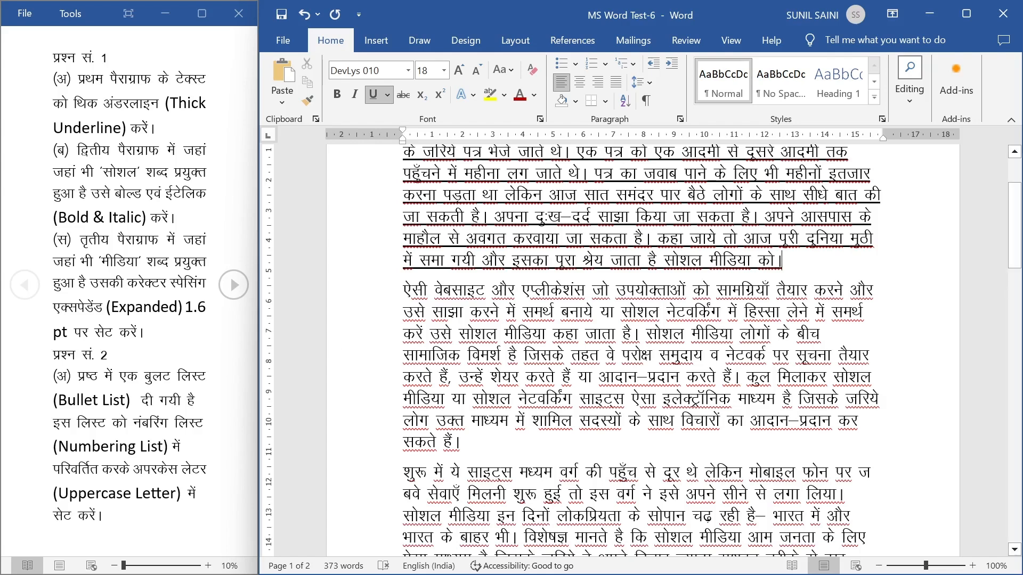
{"action": "left_click_drag", "start_coordinate": [404, 291], "coordinate": [458, 449]}
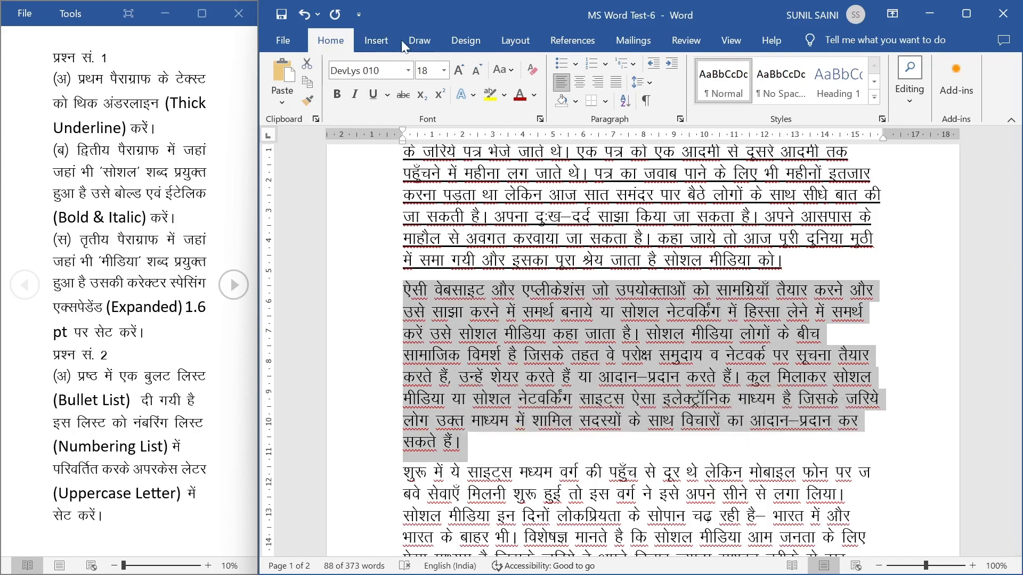
{"action": "left_click", "coordinate": [908, 103]}
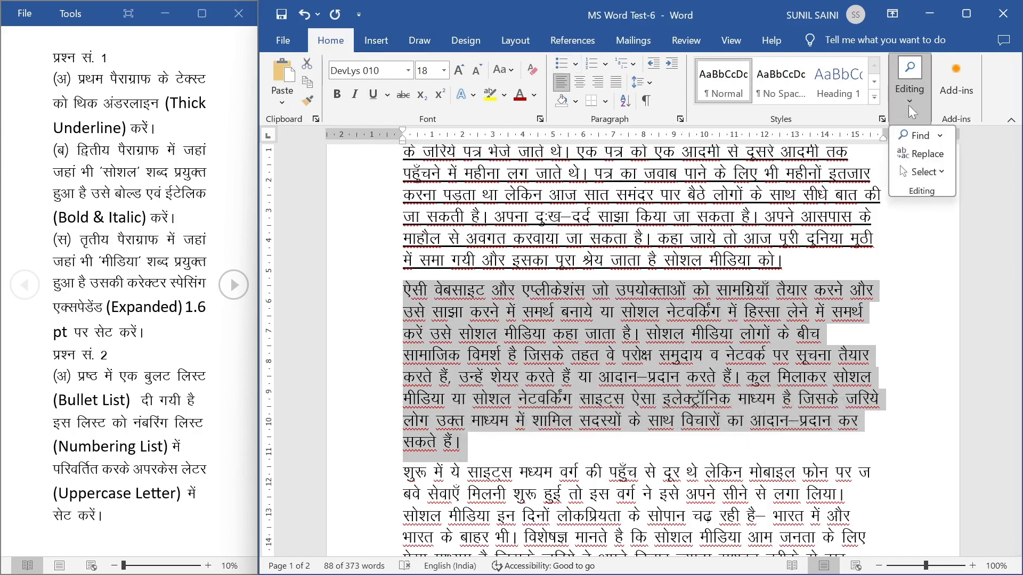
{"action": "left_click", "coordinate": [920, 154]}
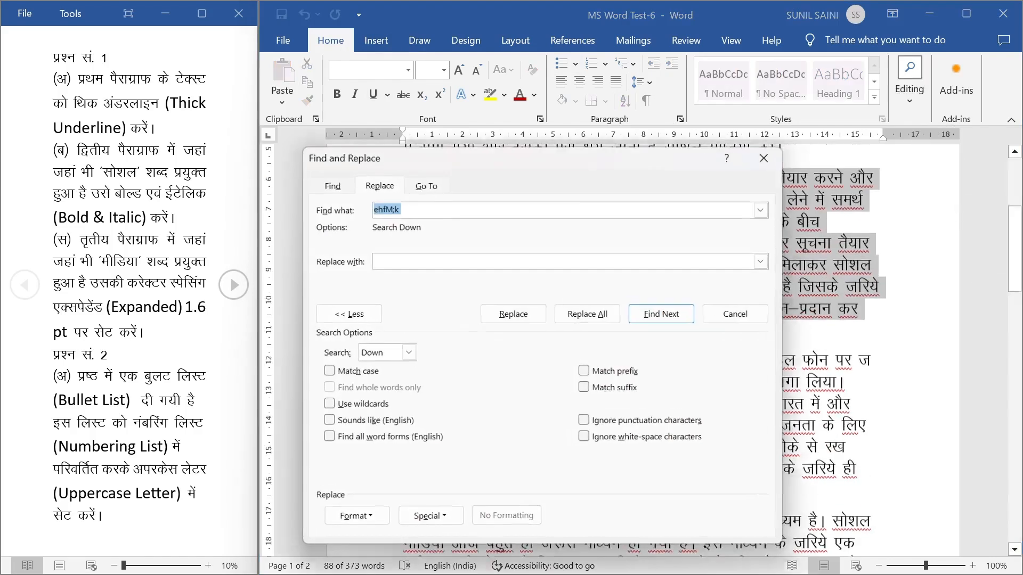
{"action": "left_click", "coordinate": [330, 185]}
{"action": "left_click_drag", "start_coordinate": [400, 208], "coordinate": [372, 208]}
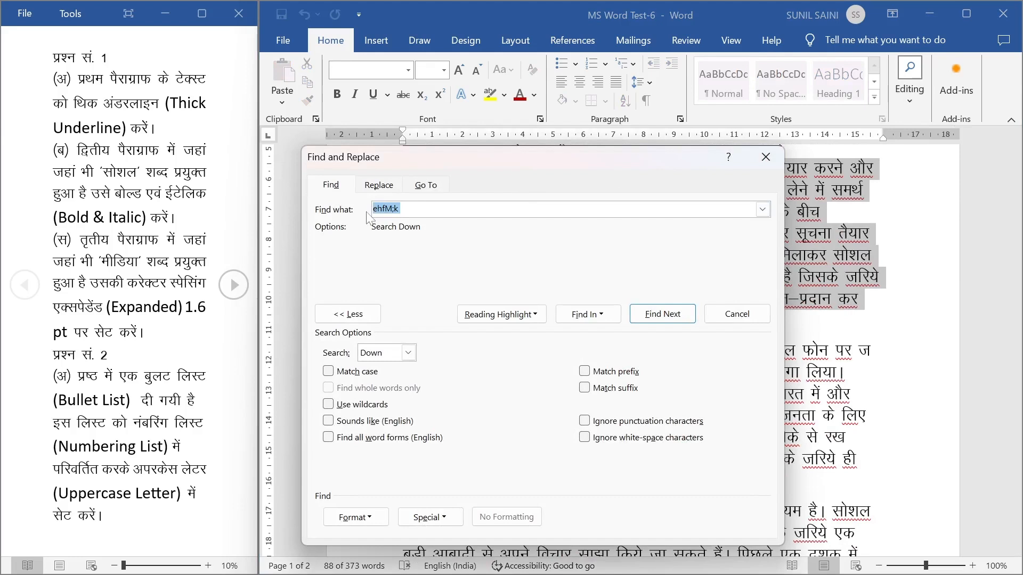
{"action": "key", "text": "BackSpace"}
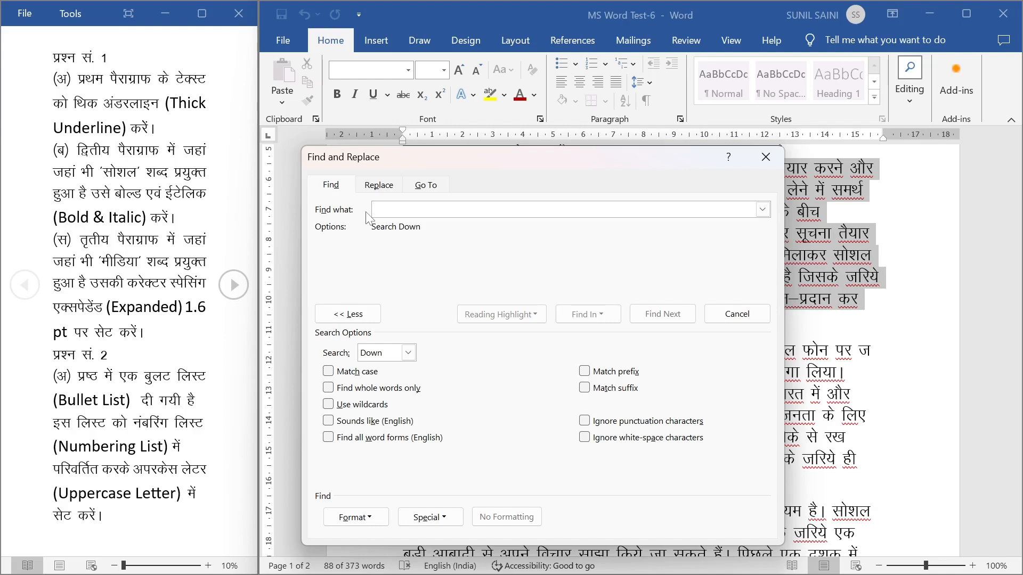
{"action": "type", "text": "lks'ky"}
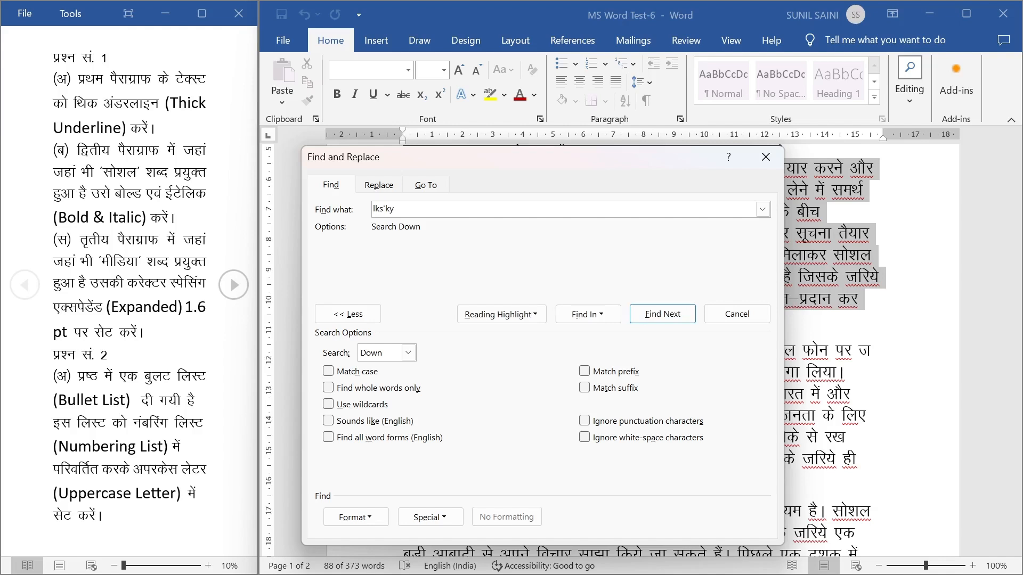
{"action": "left_click", "coordinate": [579, 319]}
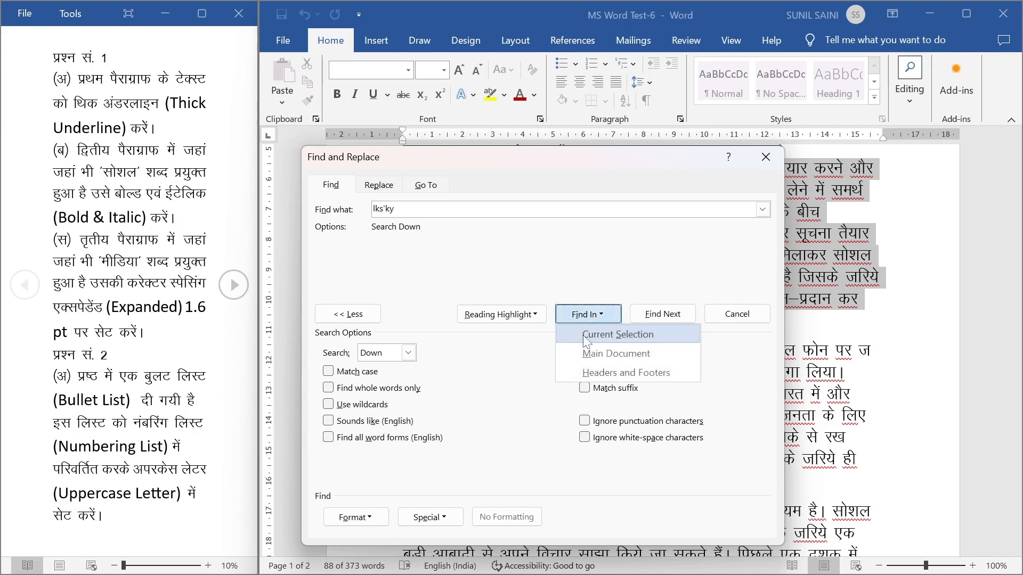
{"action": "left_click", "coordinate": [583, 335]}
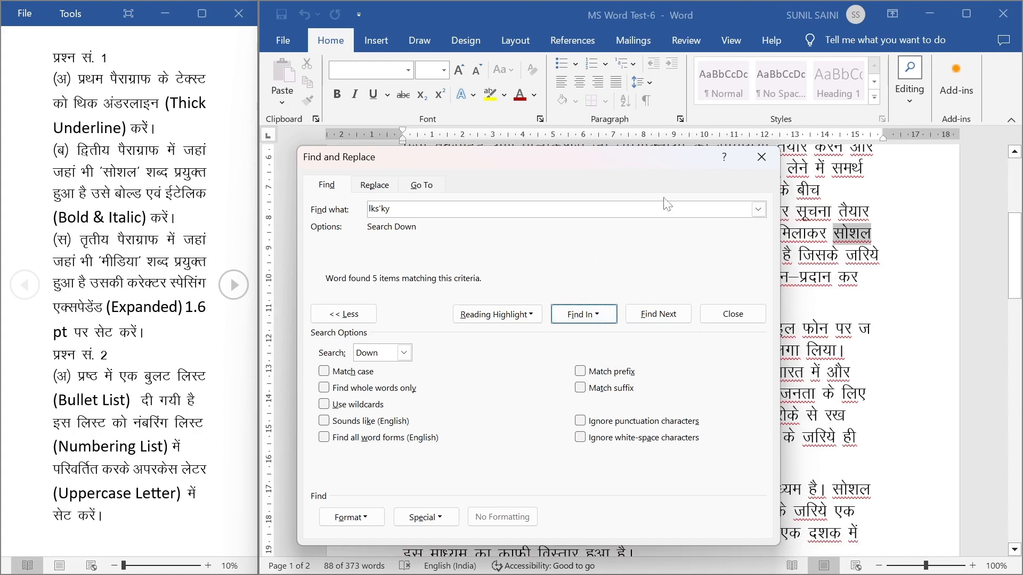
{"action": "left_click", "coordinate": [759, 156]}
Make the selected "सोशल" words in the second paragraph bold and italic.
{"action": "scroll", "coordinate": [634, 261], "scroll_direction": "up", "scroll_amount": 3}
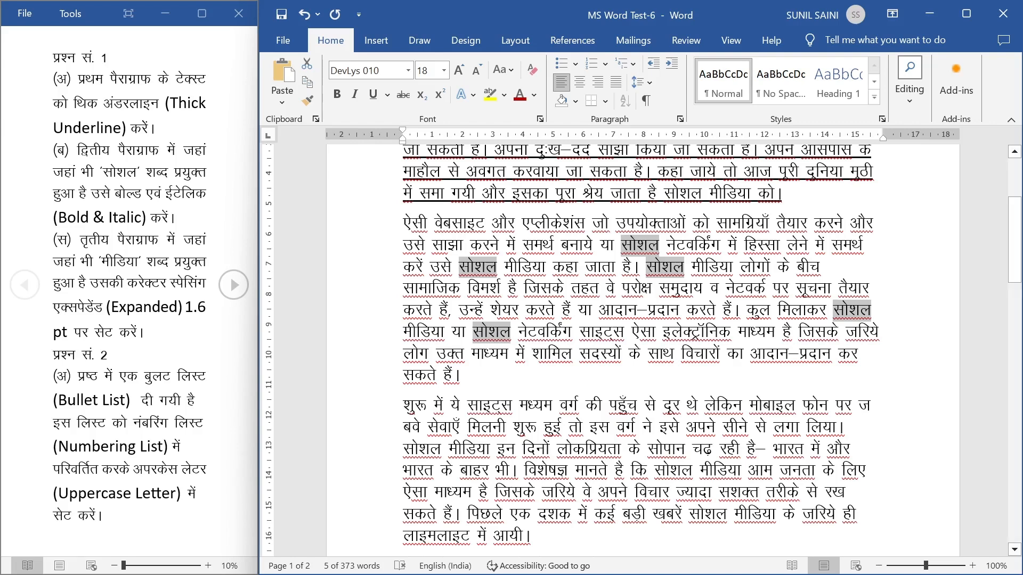
{"action": "left_click", "coordinate": [343, 99]}
{"action": "left_click", "coordinate": [356, 96]}
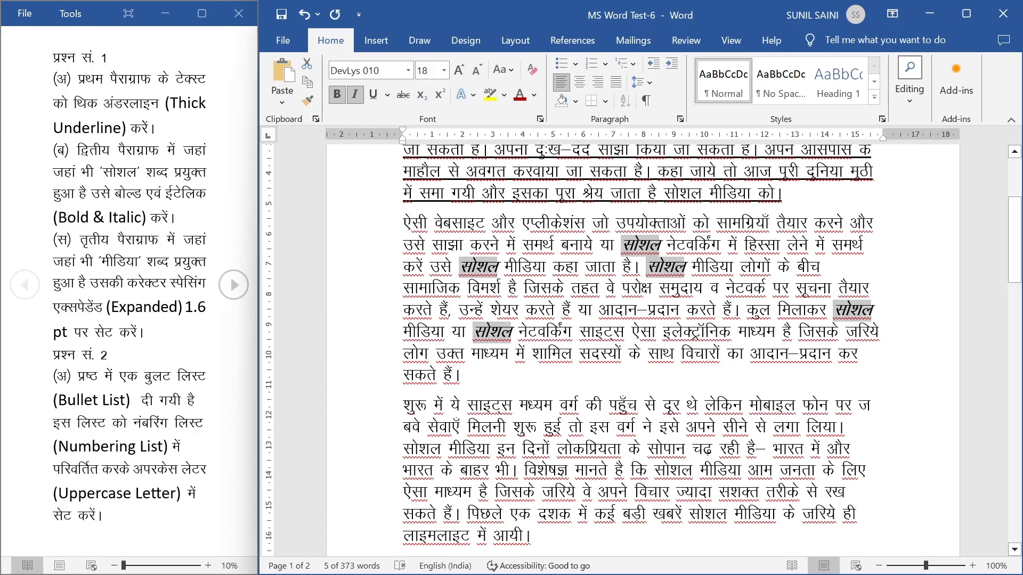
{"action": "left_click", "coordinate": [460, 375]}
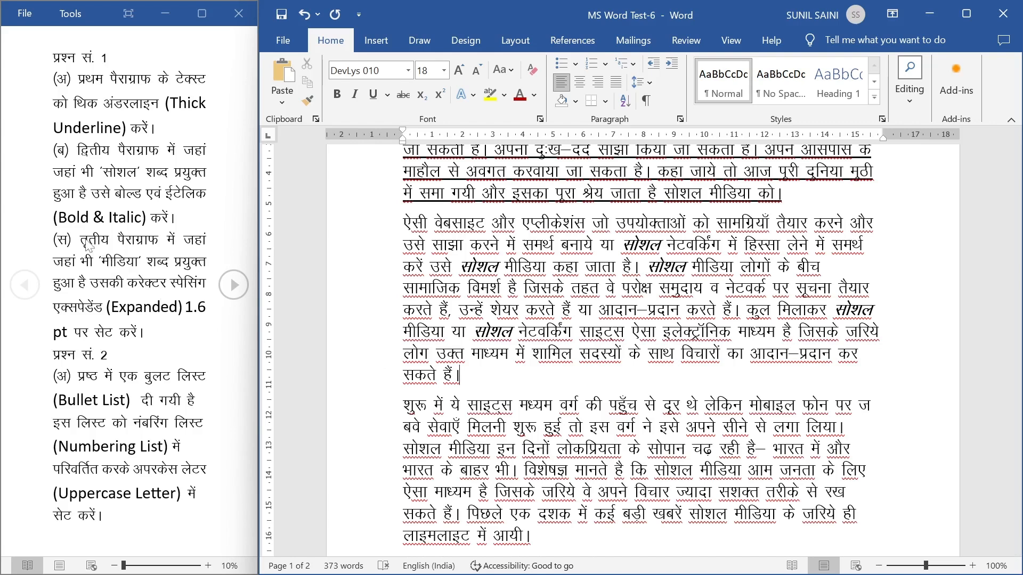
Find and select every "मीडिया" in the third paragraph by searching for ehfM;k within the current selection only.
{"action": "left_click_drag", "start_coordinate": [77, 150], "coordinate": [162, 288]}
{"action": "left_click", "coordinate": [162, 290]}
{"action": "left_click_drag", "start_coordinate": [80, 239], "coordinate": [209, 307]}
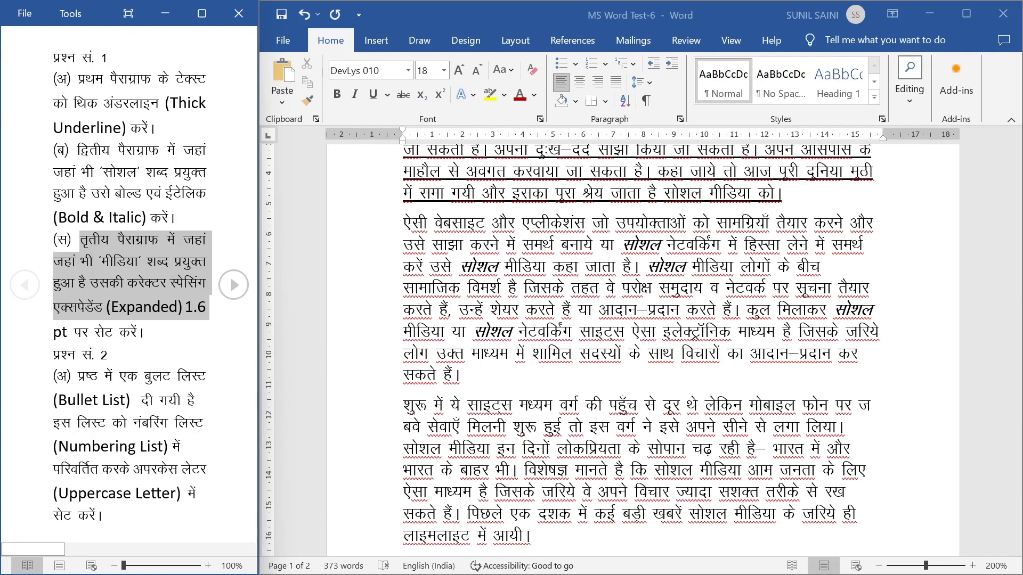
{"action": "scroll", "coordinate": [532, 321], "scroll_direction": "down", "scroll_amount": 2}
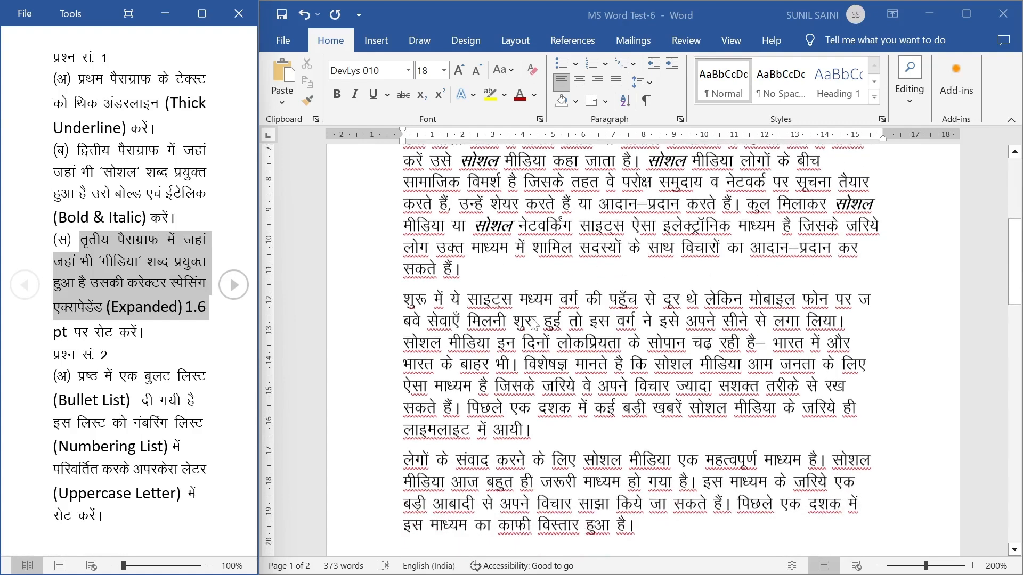
{"action": "left_click", "coordinate": [403, 290]}
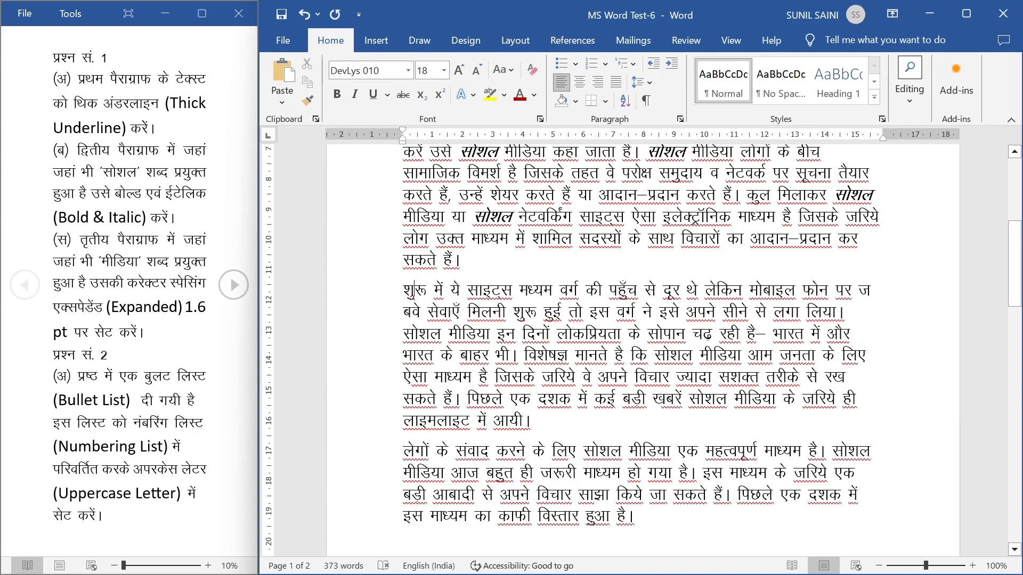
{"action": "left_click_drag", "start_coordinate": [448, 334], "coordinate": [489, 334]}
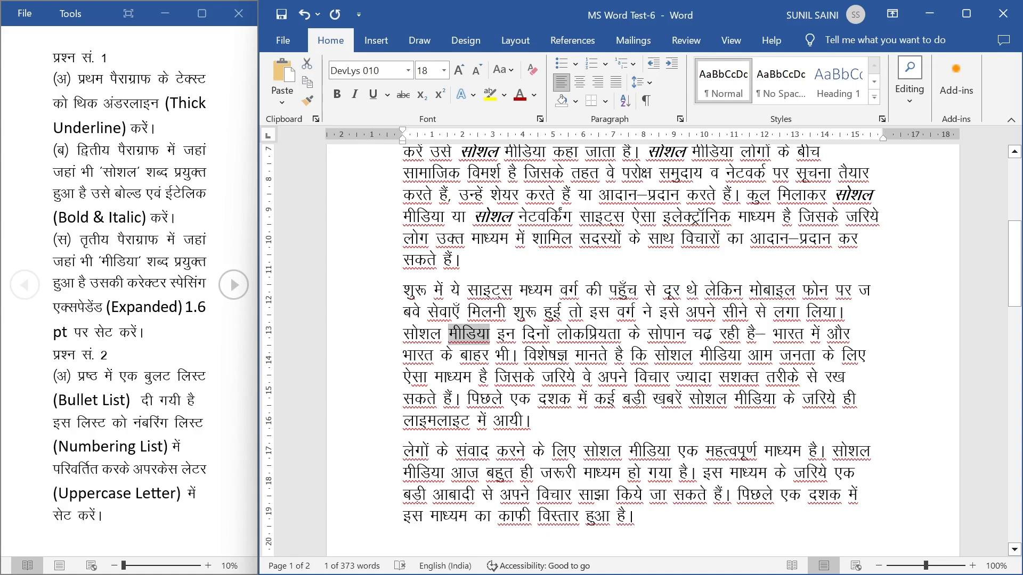
{"action": "left_click_drag", "start_coordinate": [530, 421], "coordinate": [405, 291]}
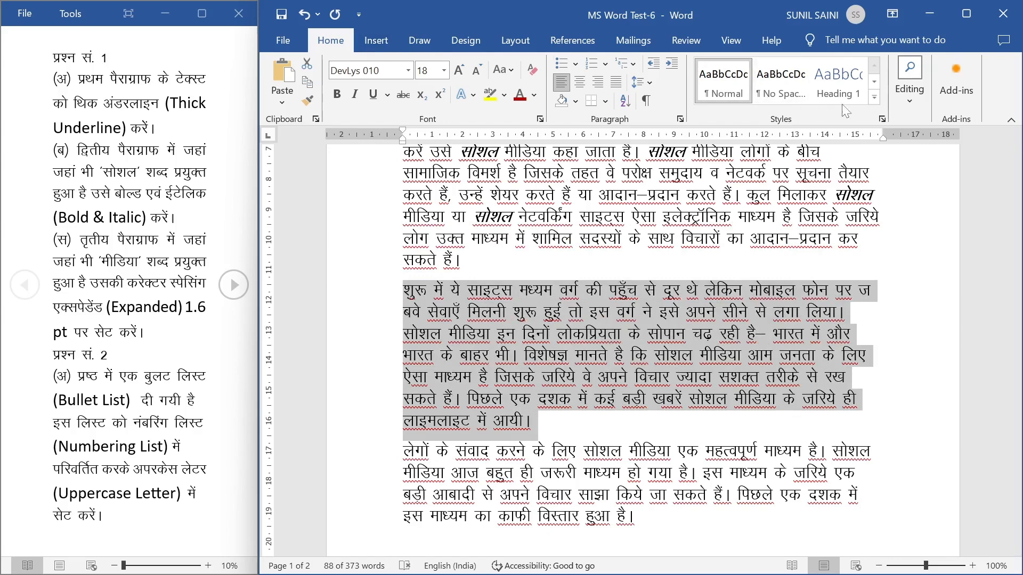
{"action": "left_click", "coordinate": [909, 106]}
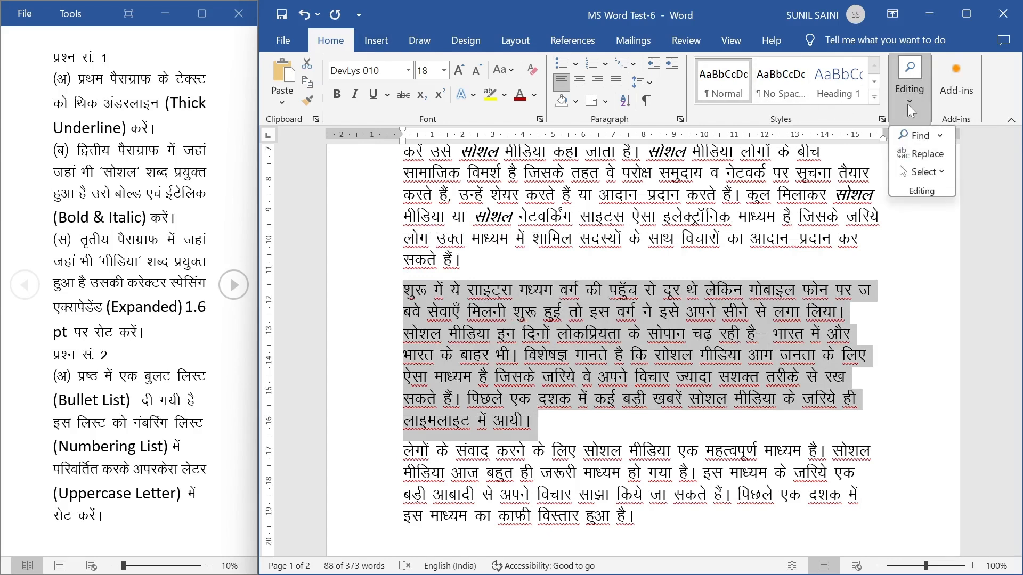
{"action": "left_click", "coordinate": [913, 154]}
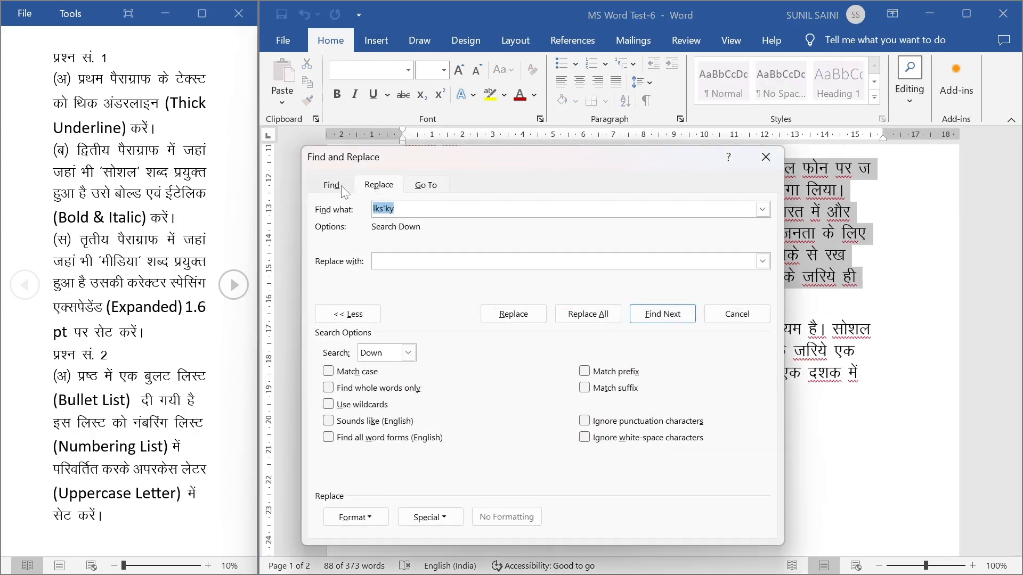
{"action": "left_click", "coordinate": [337, 188]}
{"action": "left_click_drag", "start_coordinate": [395, 208], "coordinate": [371, 210]}
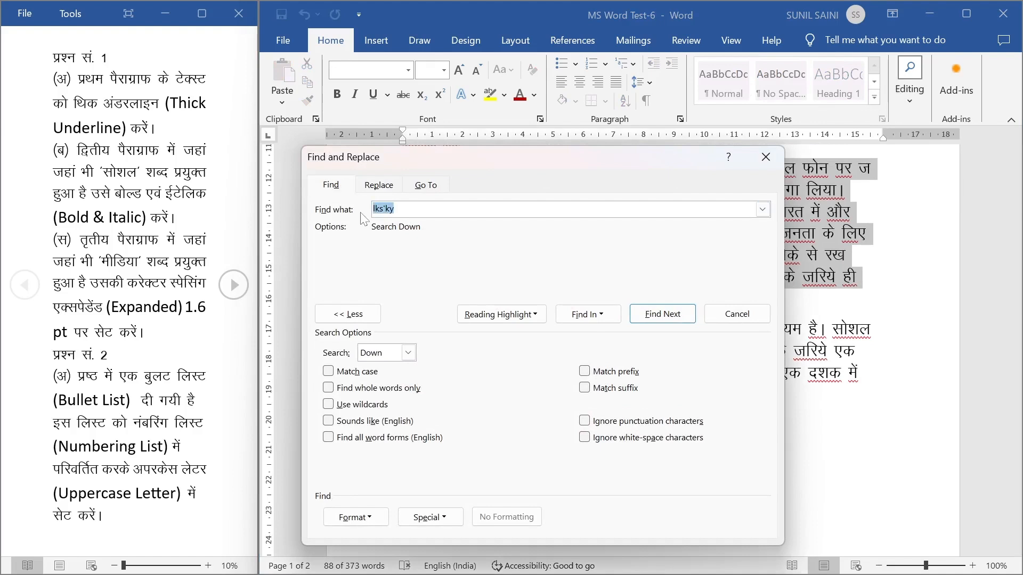
{"action": "key", "text": "BackSpace"}
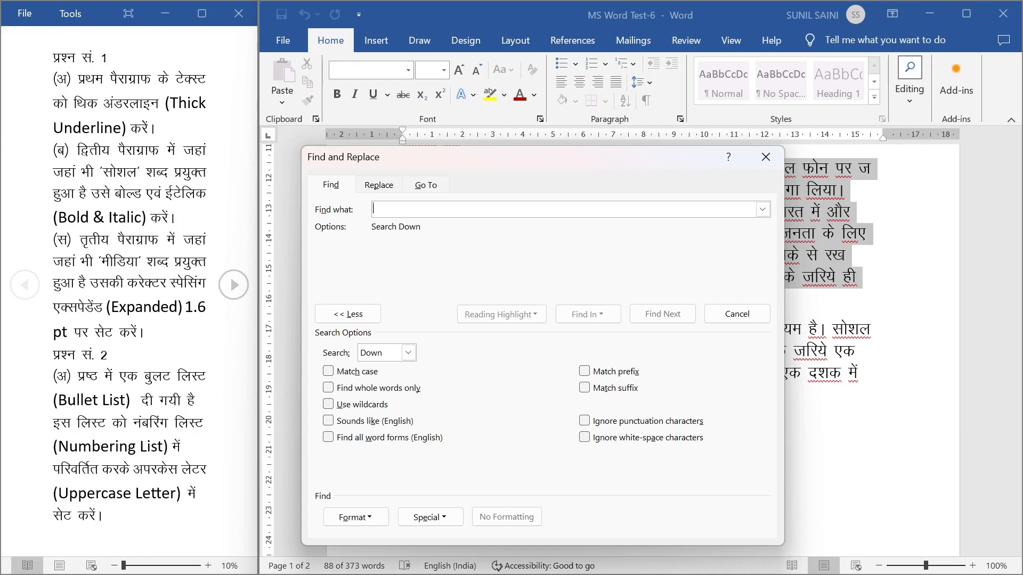
{"action": "type", "text": "ehfM;k"}
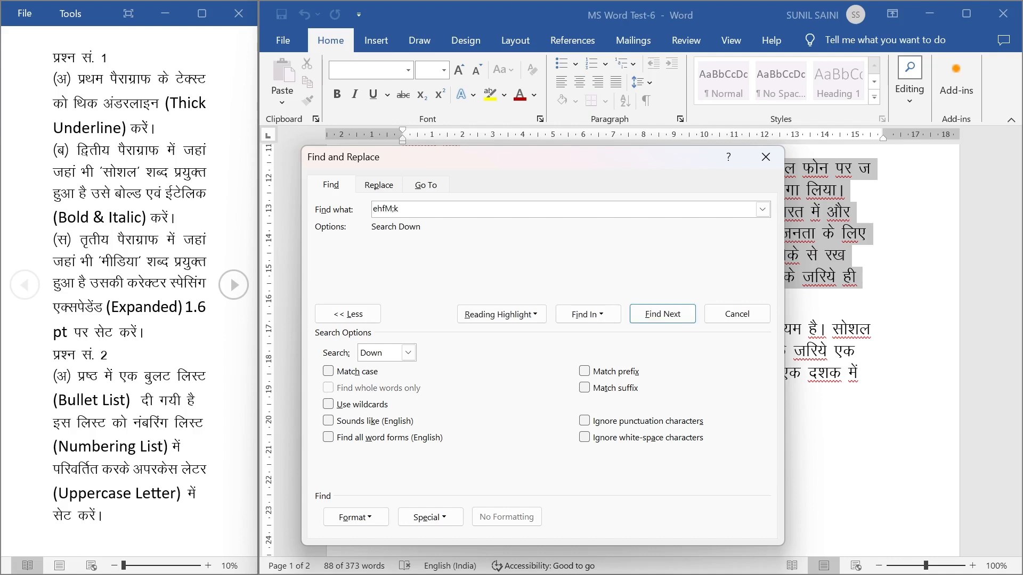
{"action": "left_click", "coordinate": [574, 316]}
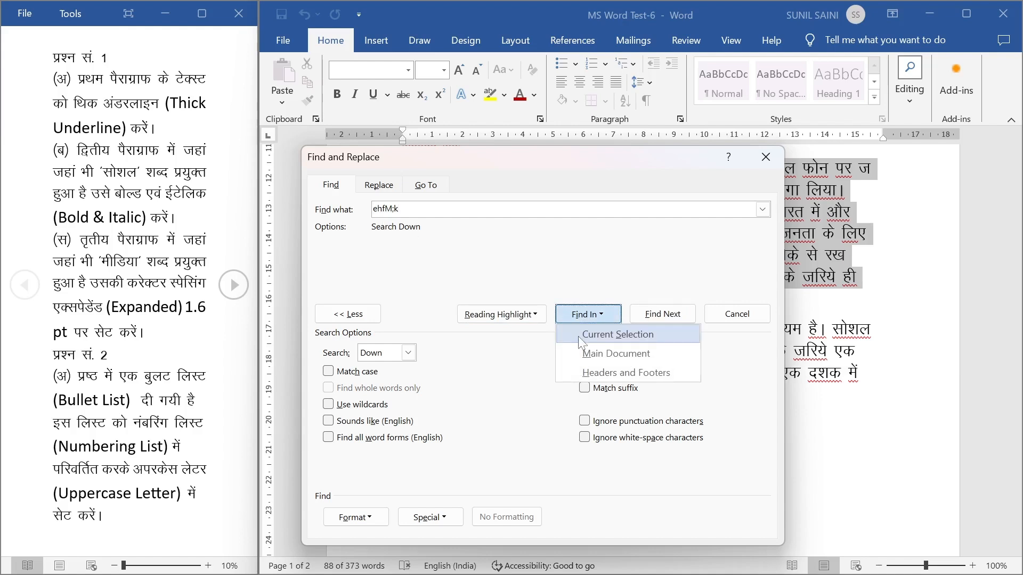
{"action": "left_click", "coordinate": [579, 337]}
{"action": "left_click", "coordinate": [732, 315]}
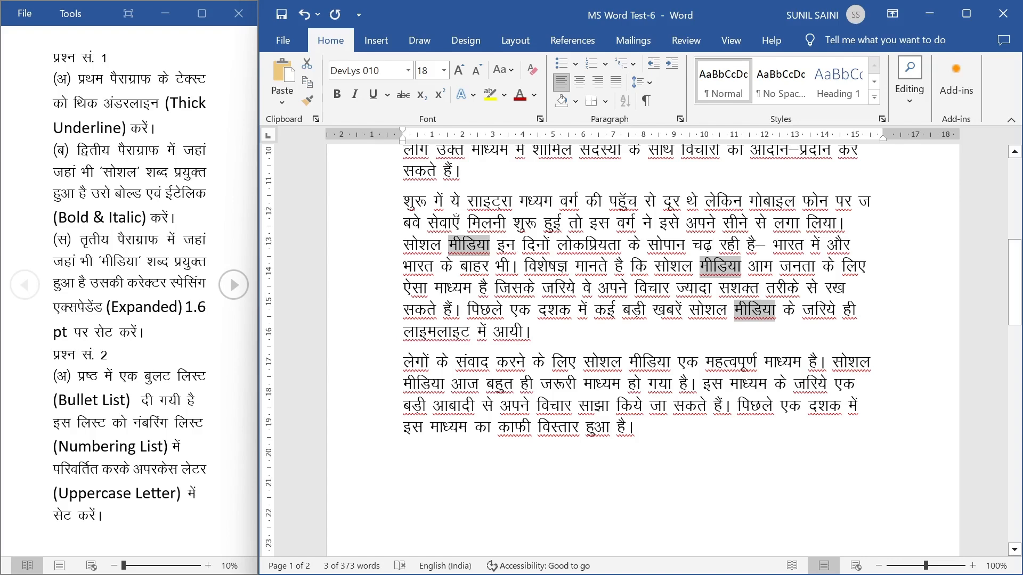
Expand the character spacing of the selected "मीडिया" words in the third paragraph by 1.6 pt.
{"action": "left_click", "coordinate": [540, 120]}
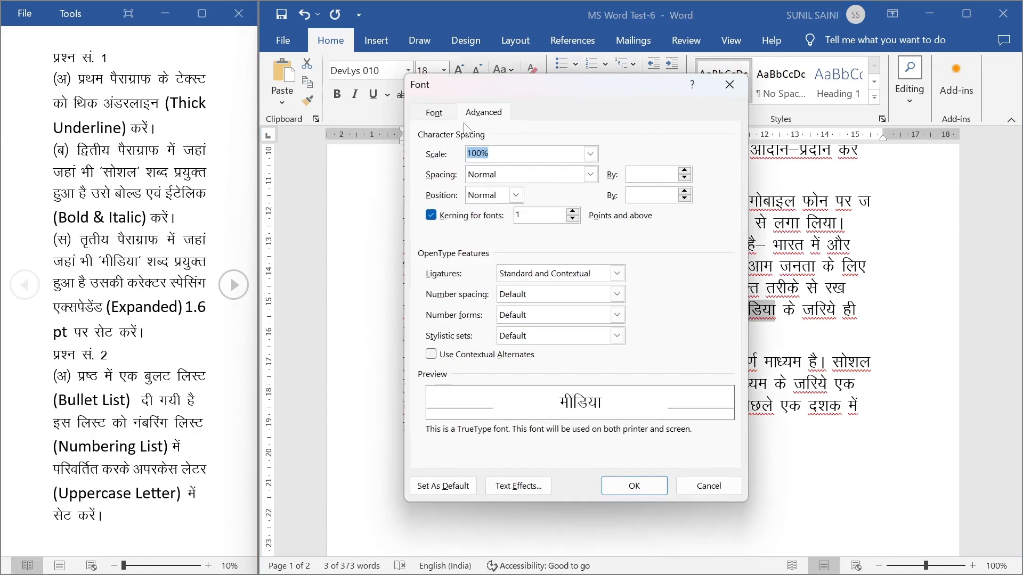
{"action": "left_click", "coordinate": [443, 113]}
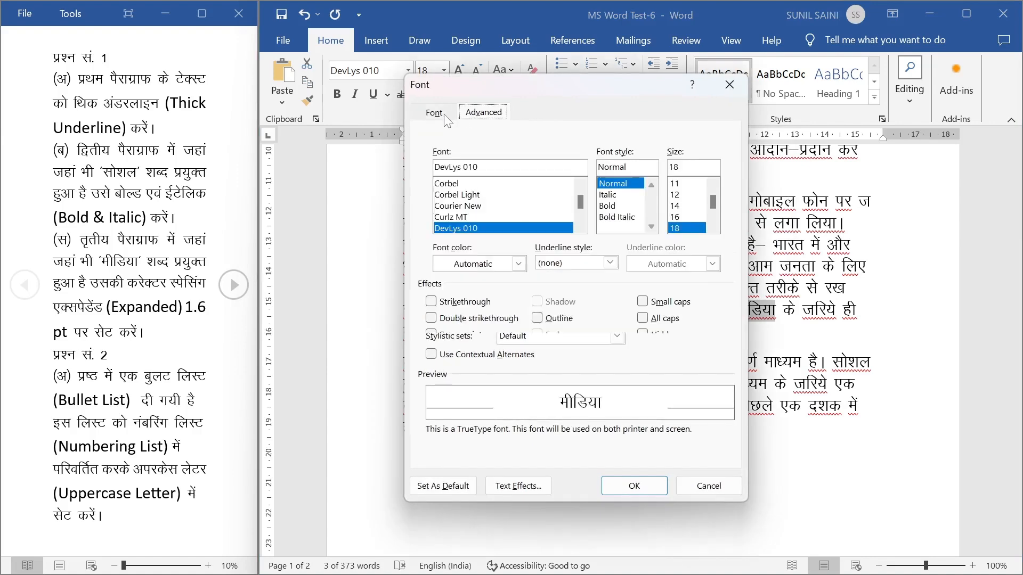
{"action": "left_click", "coordinate": [477, 117]}
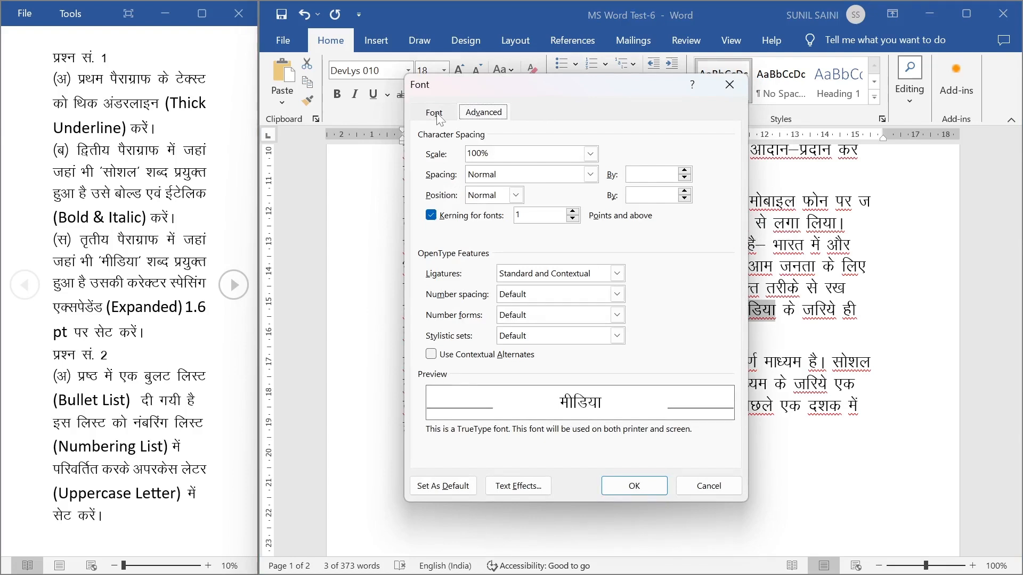
{"action": "left_click", "coordinate": [489, 178]}
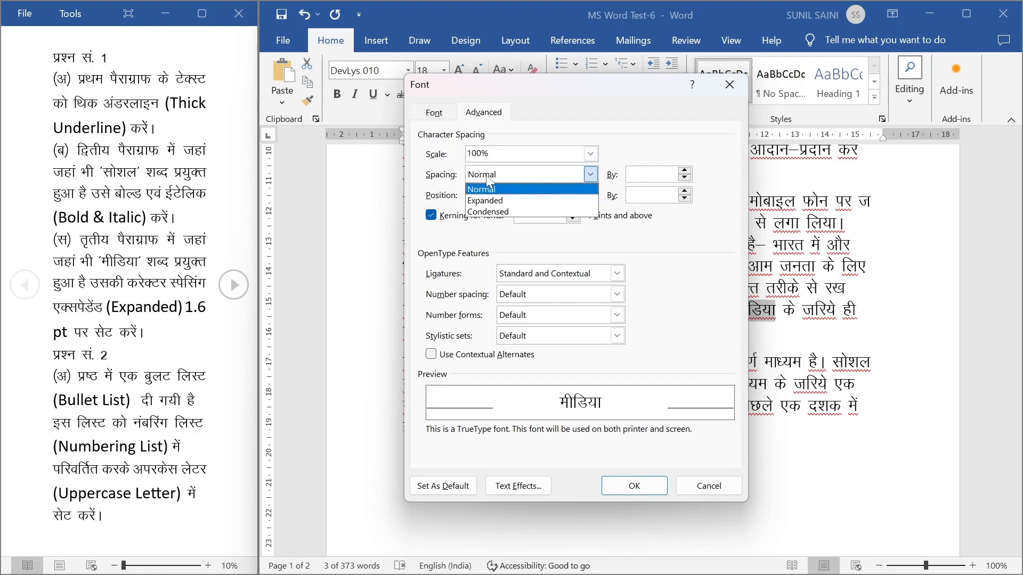
{"action": "left_click", "coordinate": [496, 201]}
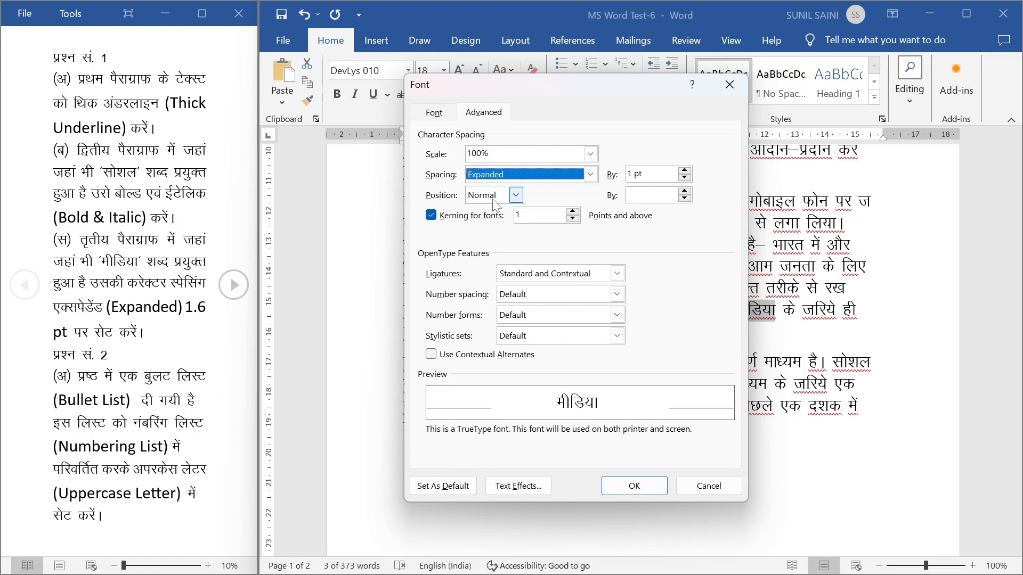
{"action": "left_click", "coordinate": [630, 174]}
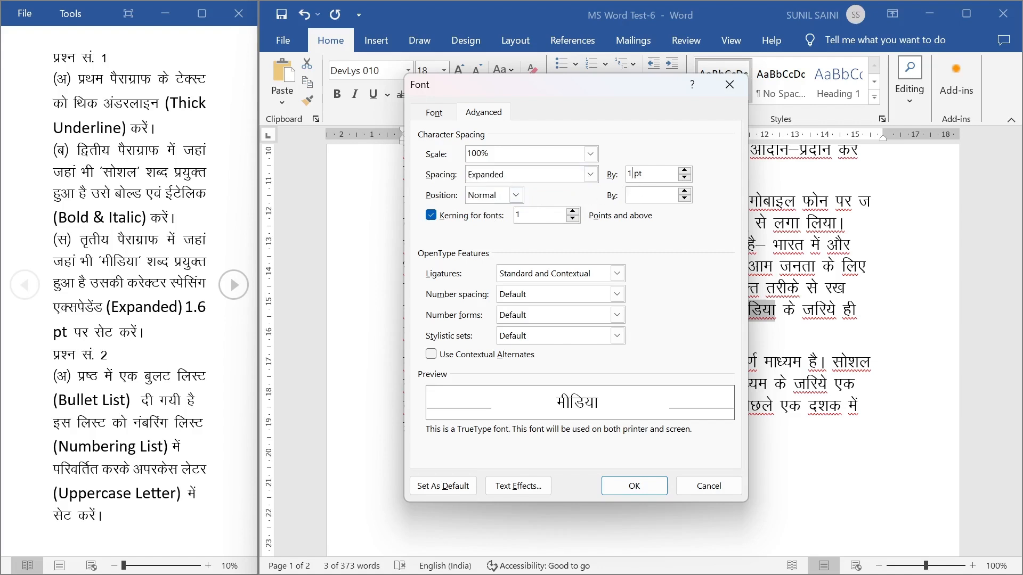
{"action": "type", "text": ".6"}
{"action": "left_click", "coordinate": [647, 488]}
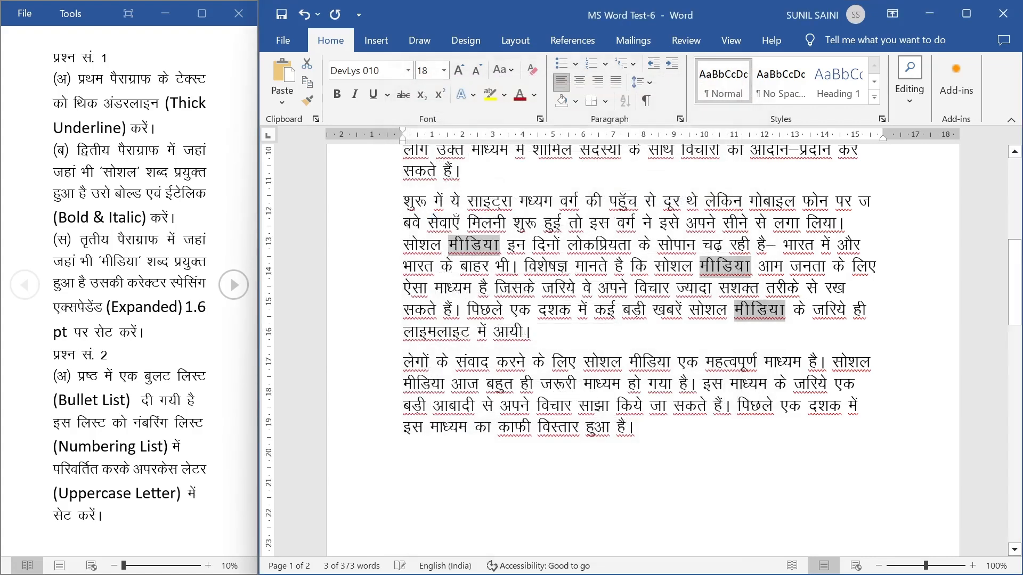
{"action": "left_click", "coordinate": [531, 332]}
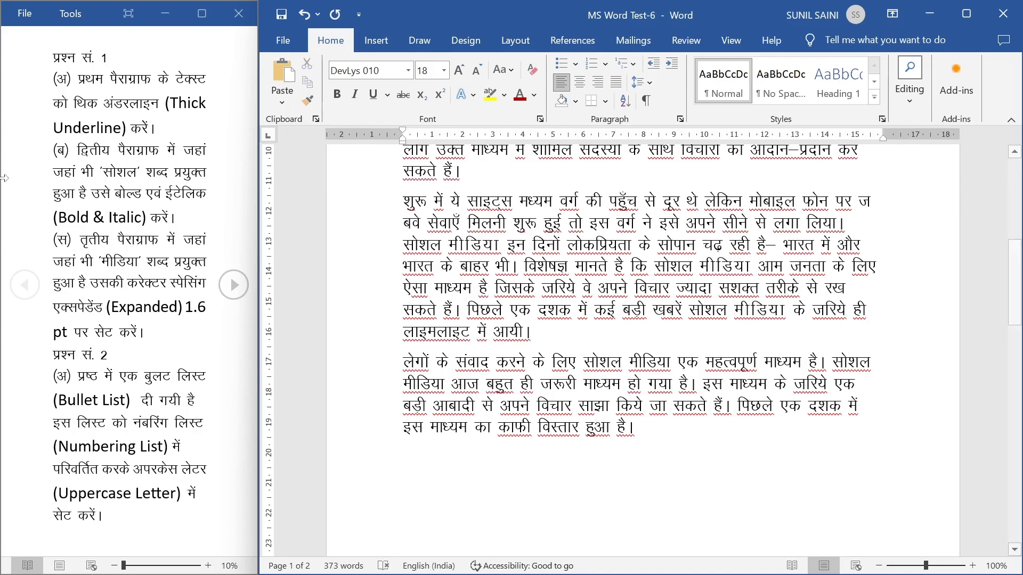
{"action": "left_click_drag", "start_coordinate": [85, 251], "coordinate": [104, 318]}
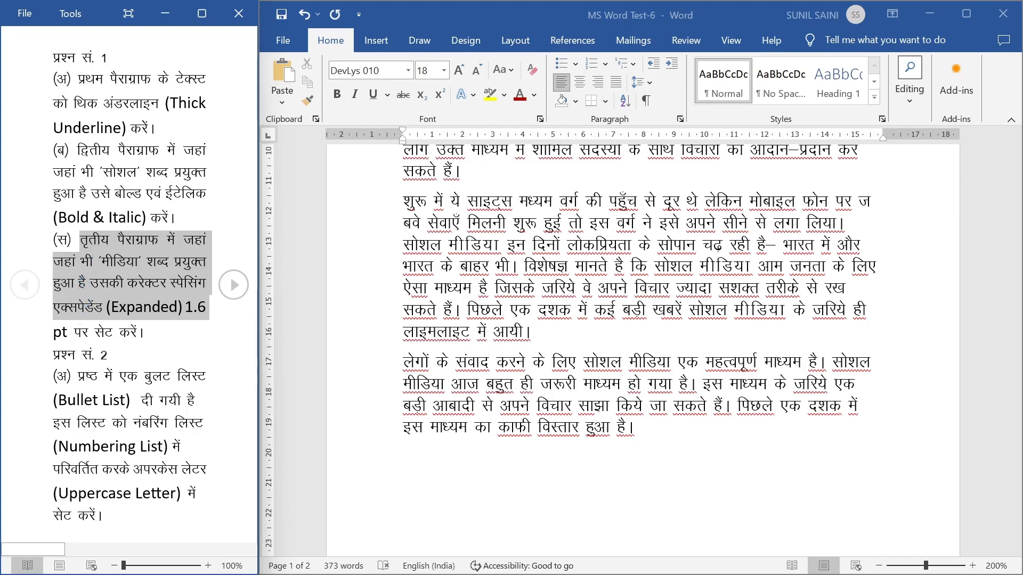
{"action": "left_click", "coordinate": [88, 298]}
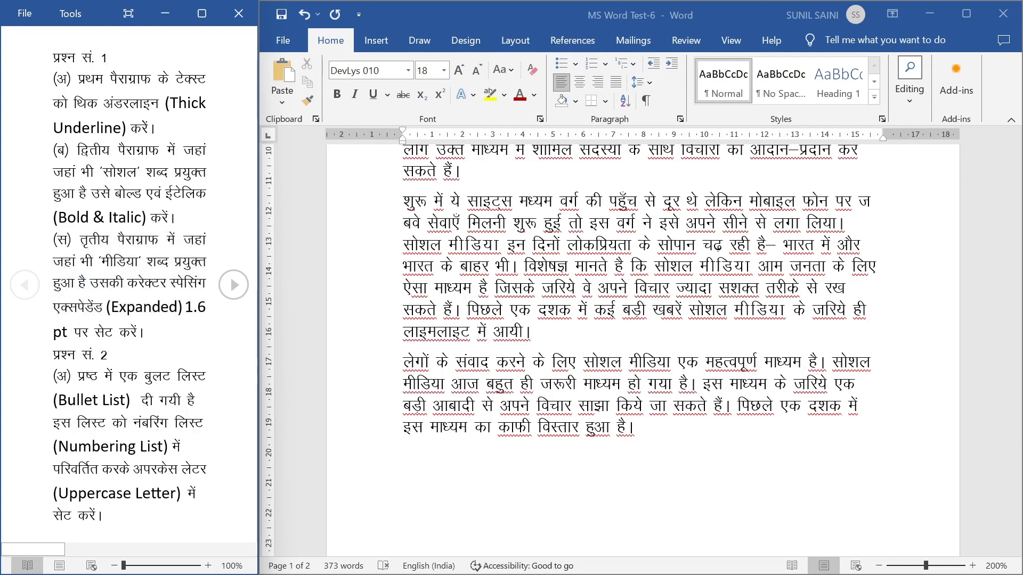
Convert the bulleted list of Acts on page 2 into a numbered list with the uppercase A, B, C, … number style.
{"action": "left_click_drag", "start_coordinate": [78, 376], "coordinate": [187, 446]}
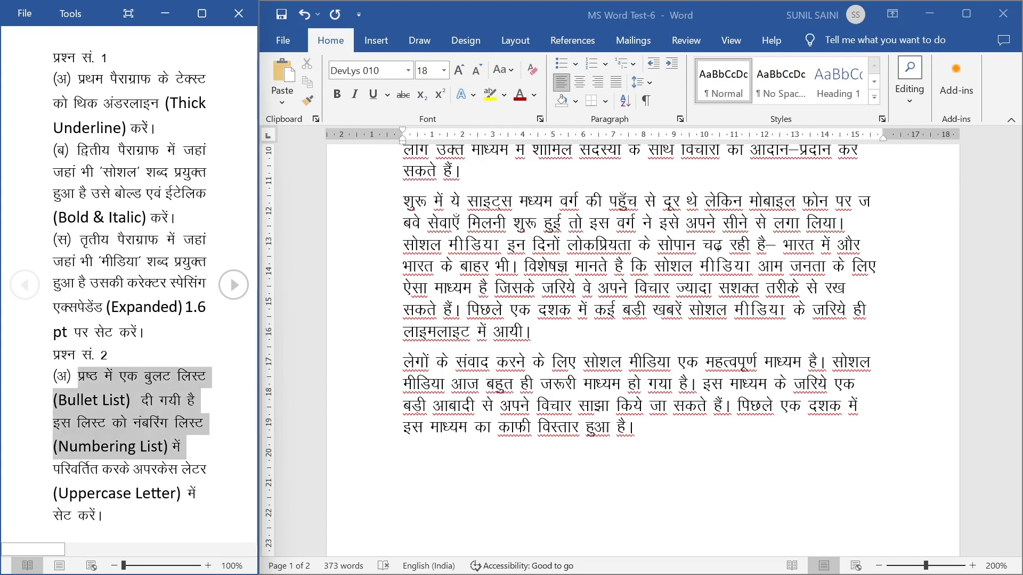
{"action": "left_click_drag", "start_coordinate": [101, 516], "coordinate": [81, 379]}
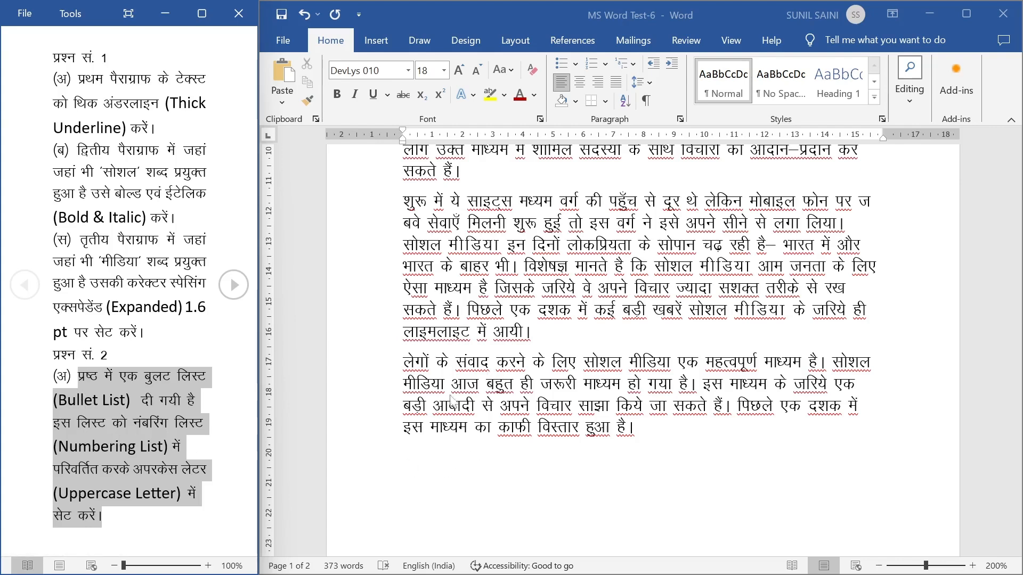
{"action": "scroll", "coordinate": [502, 375], "scroll_direction": "down", "scroll_amount": 6}
{"action": "scroll", "coordinate": [501, 376], "scroll_direction": "down", "scroll_amount": 3}
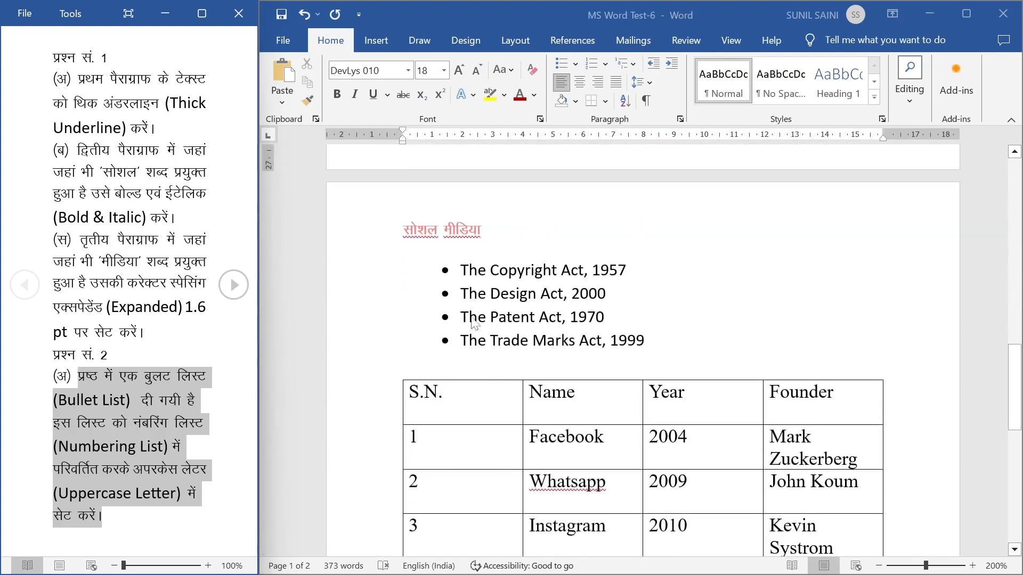
{"action": "left_click_drag", "start_coordinate": [461, 270], "coordinate": [659, 341]}
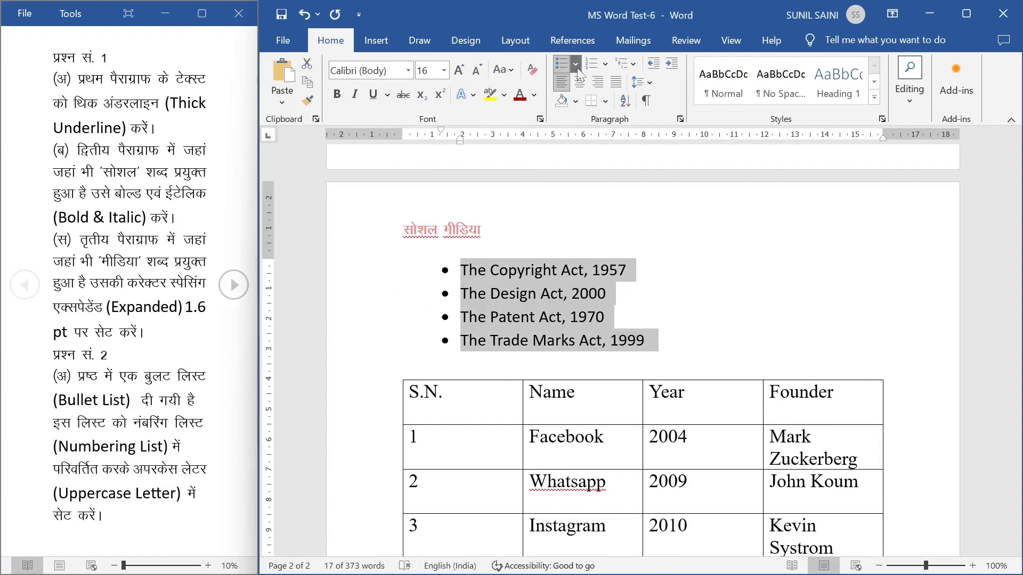
{"action": "left_click", "coordinate": [606, 65]}
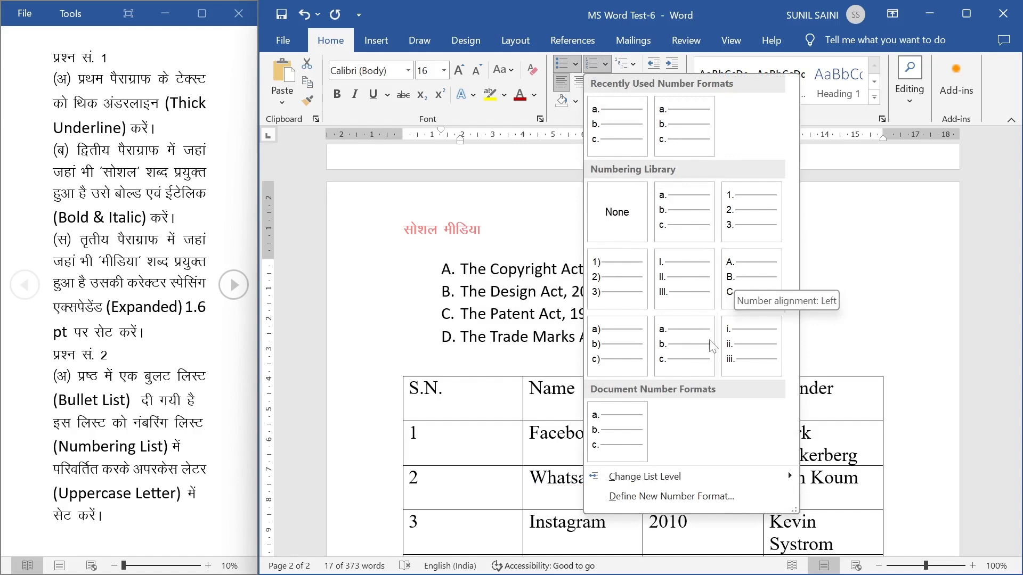
{"action": "left_click", "coordinate": [665, 496]}
{"action": "left_click", "coordinate": [656, 173]}
{"action": "left_click", "coordinate": [656, 173]}
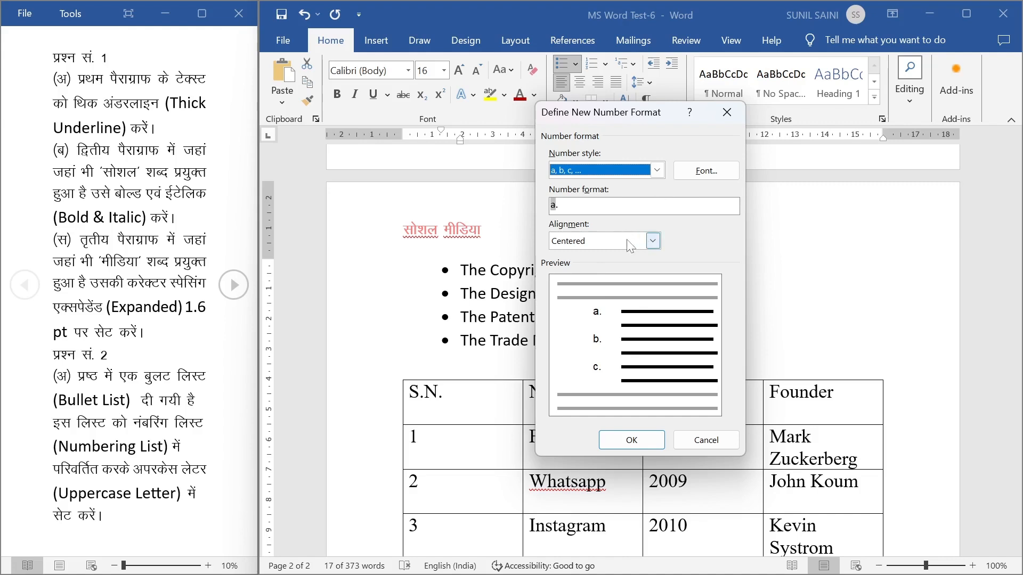
{"action": "left_click", "coordinate": [658, 170]}
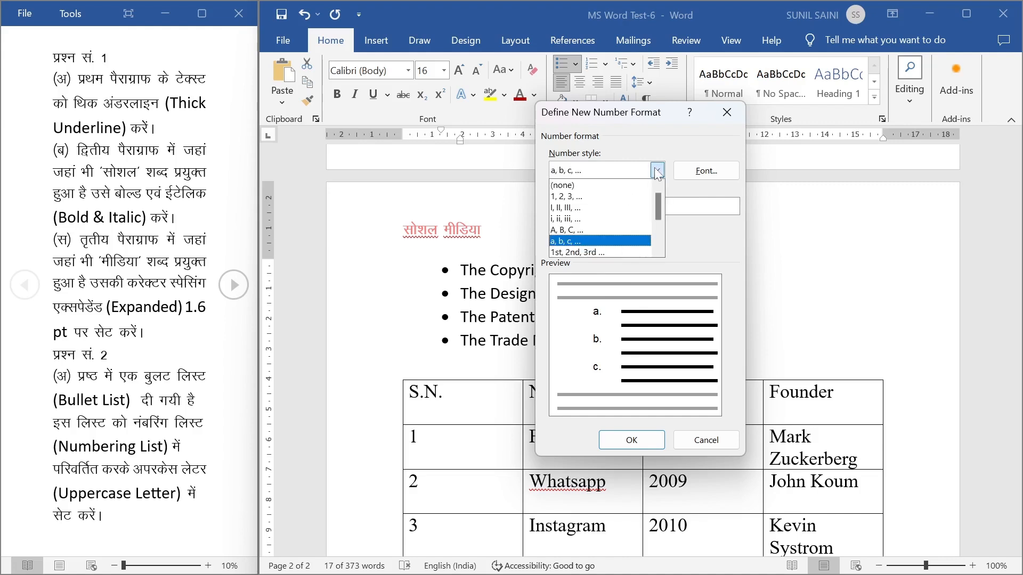
{"action": "left_click", "coordinate": [607, 230]}
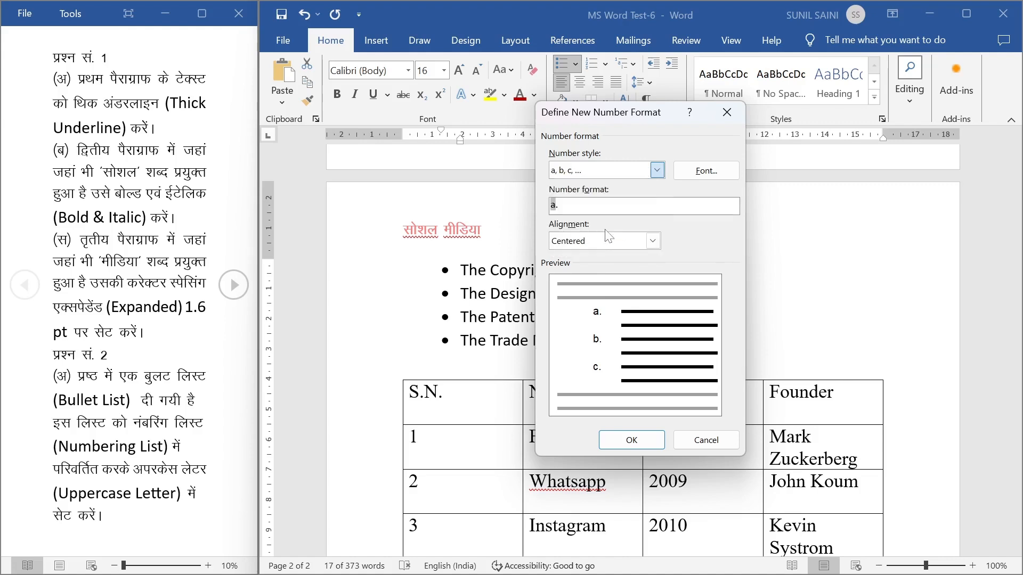
{"action": "left_click", "coordinate": [632, 440]}
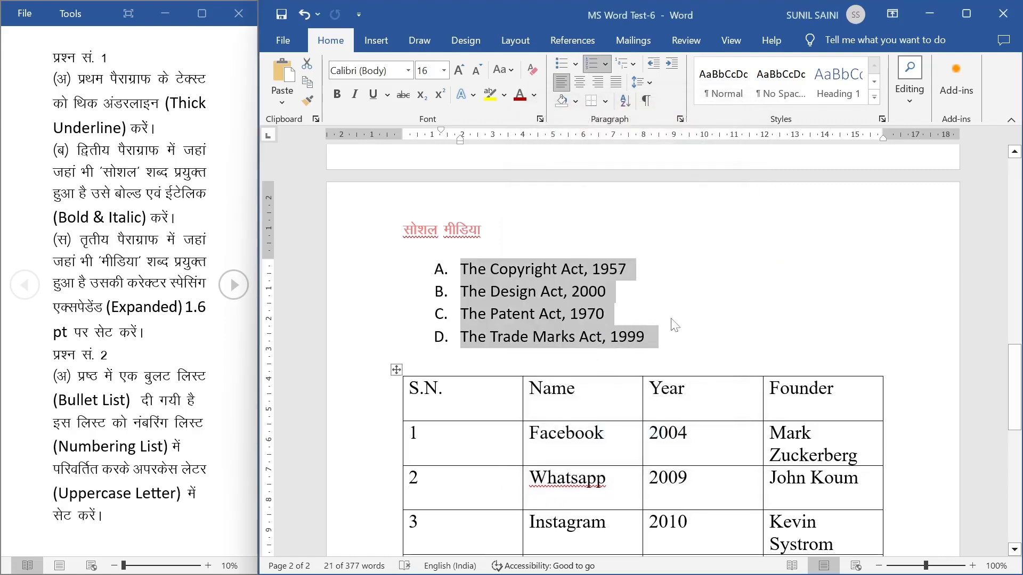
{"action": "left_click", "coordinate": [672, 342]}
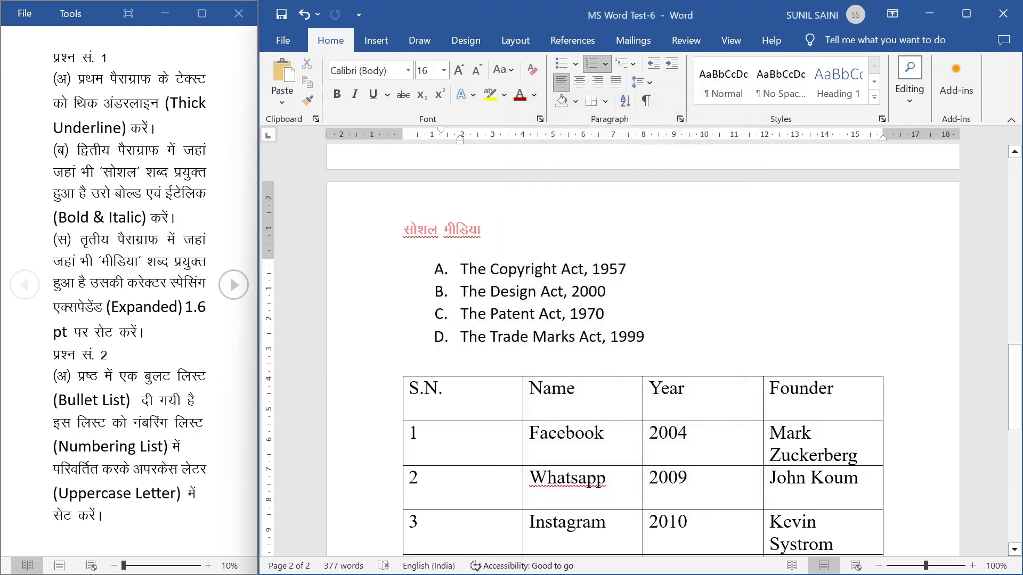
Read the header task, question 2 (ब), on the next page of the instructions and look through the document pages.
{"action": "triple_click", "coordinate": [96, 487]}
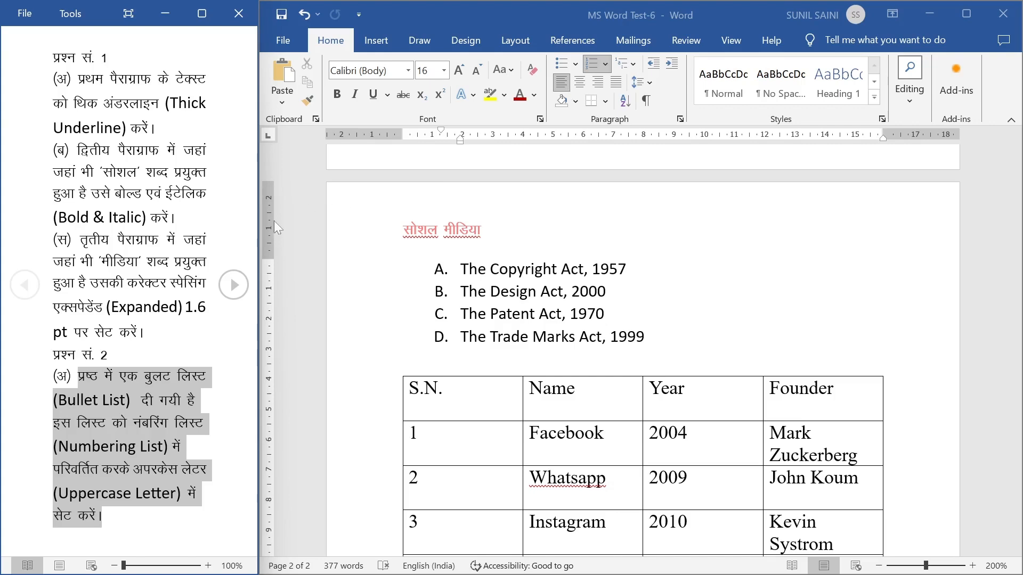
{"action": "left_click", "coordinate": [101, 447]}
{"action": "left_click", "coordinate": [234, 293]}
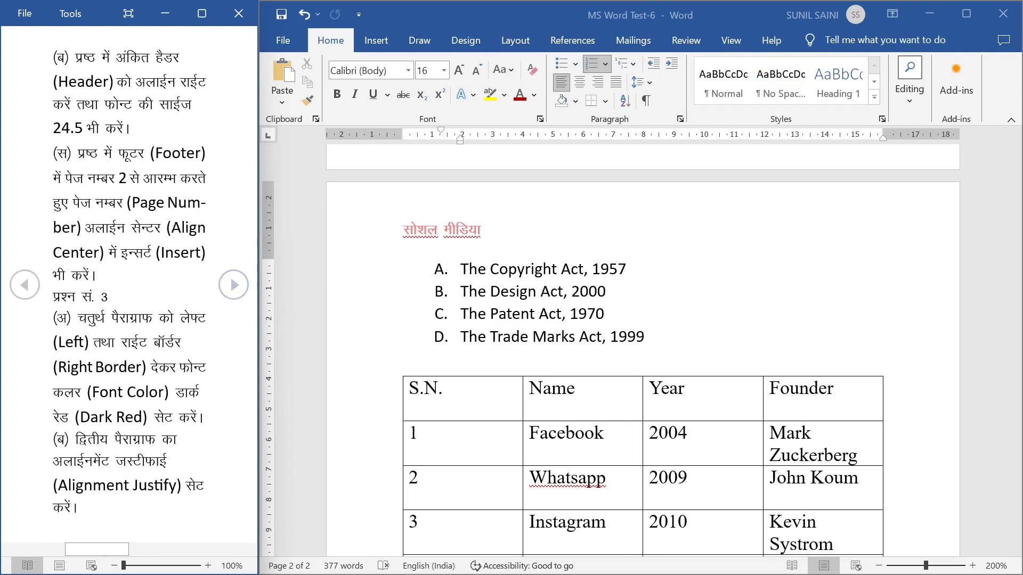
{"action": "left_click_drag", "start_coordinate": [75, 58], "coordinate": [130, 129]}
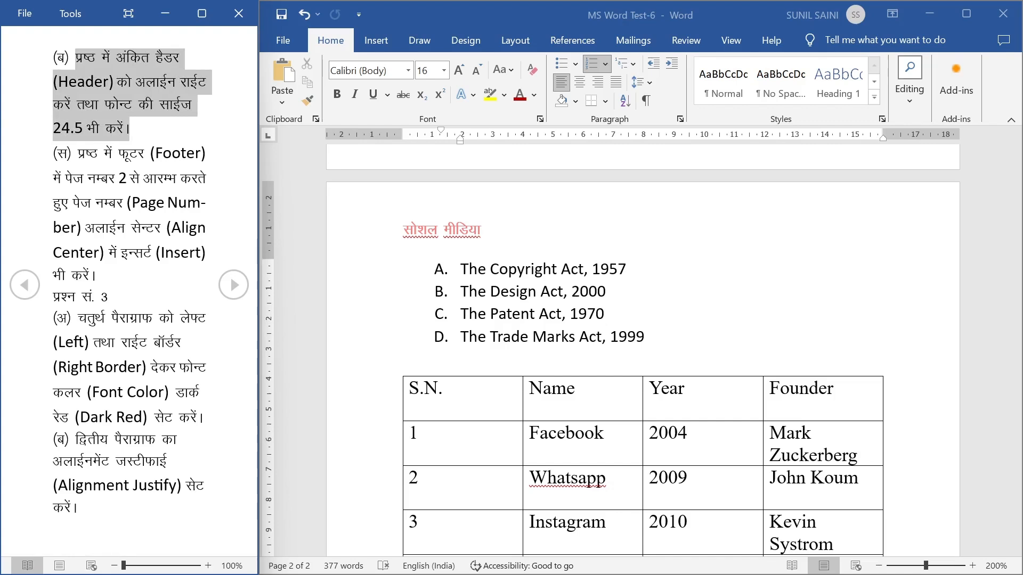
{"action": "scroll", "coordinate": [512, 306], "scroll_direction": "up", "scroll_amount": 3}
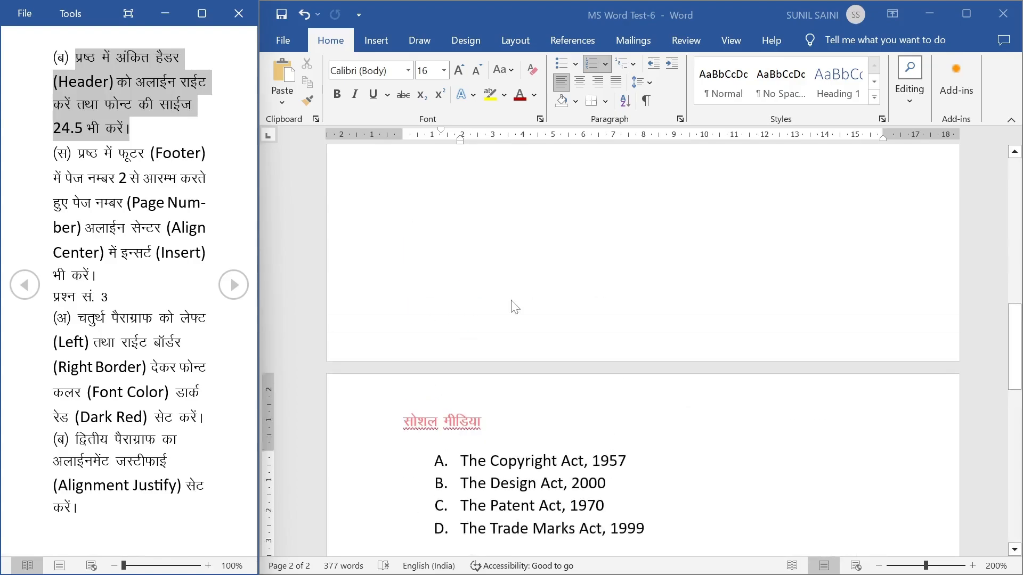
{"action": "scroll", "coordinate": [513, 307], "scroll_direction": "down", "scroll_amount": 3}
{"action": "scroll", "coordinate": [356, 303], "scroll_direction": "up", "scroll_amount": 3}
{"action": "scroll", "coordinate": [358, 308], "scroll_direction": "down", "scroll_amount": 10}
{"action": "scroll", "coordinate": [357, 308], "scroll_direction": "up", "scroll_amount": 6}
{"action": "scroll", "coordinate": [494, 417], "scroll_direction": "down", "scroll_amount": 8}
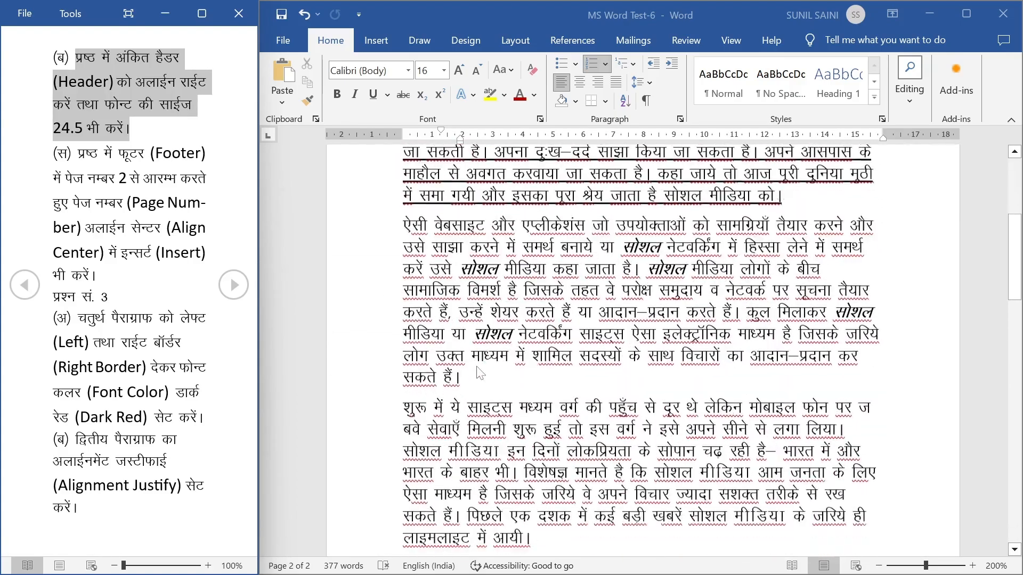
{"action": "scroll", "coordinate": [495, 416], "scroll_direction": "up", "scroll_amount": 8}
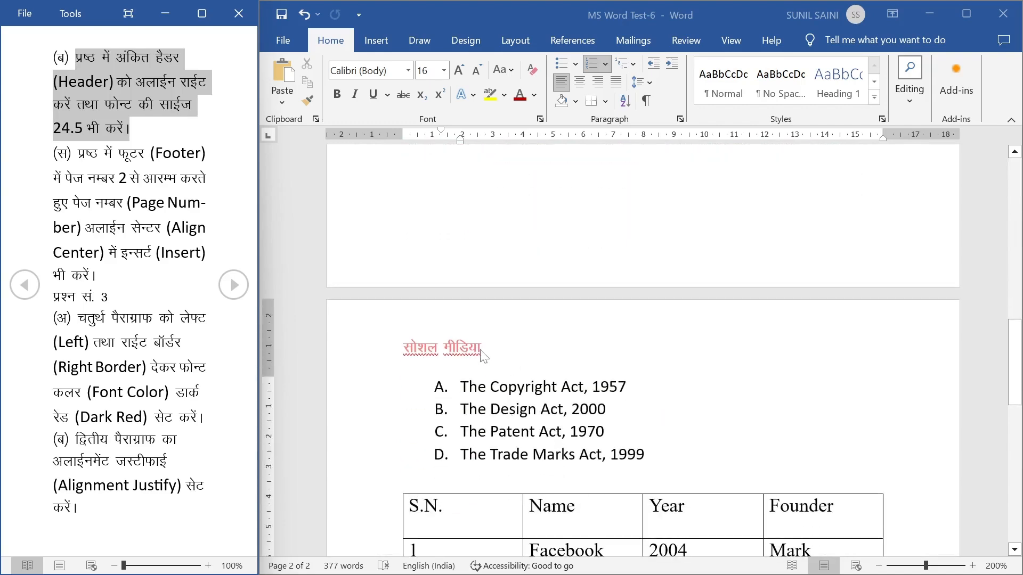
Align the header text "सोशल मीडिया" right and set its font size to 24.5, finishing back in the document body.
{"action": "double_click", "coordinate": [516, 347]}
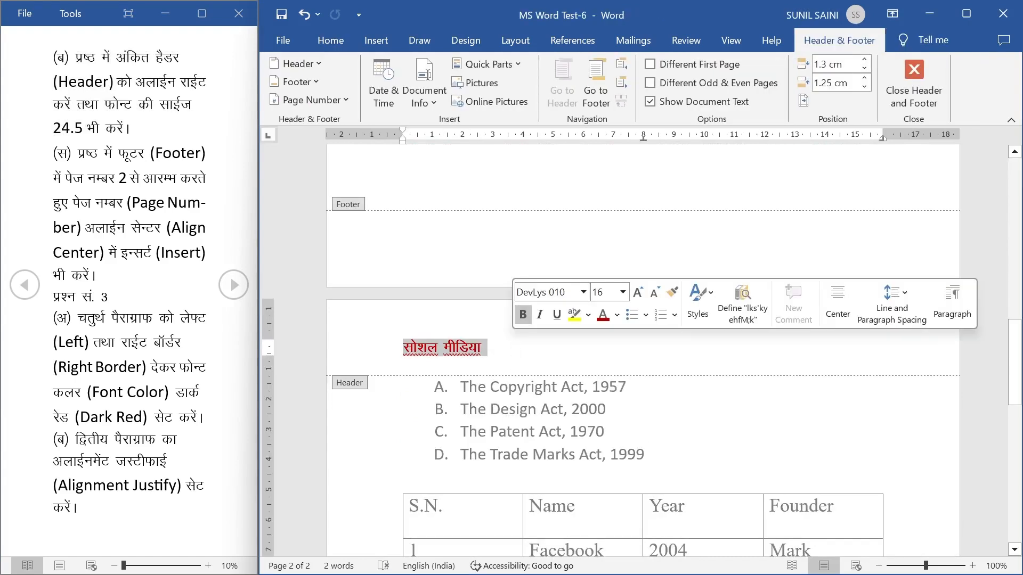
{"action": "left_click", "coordinate": [439, 353]}
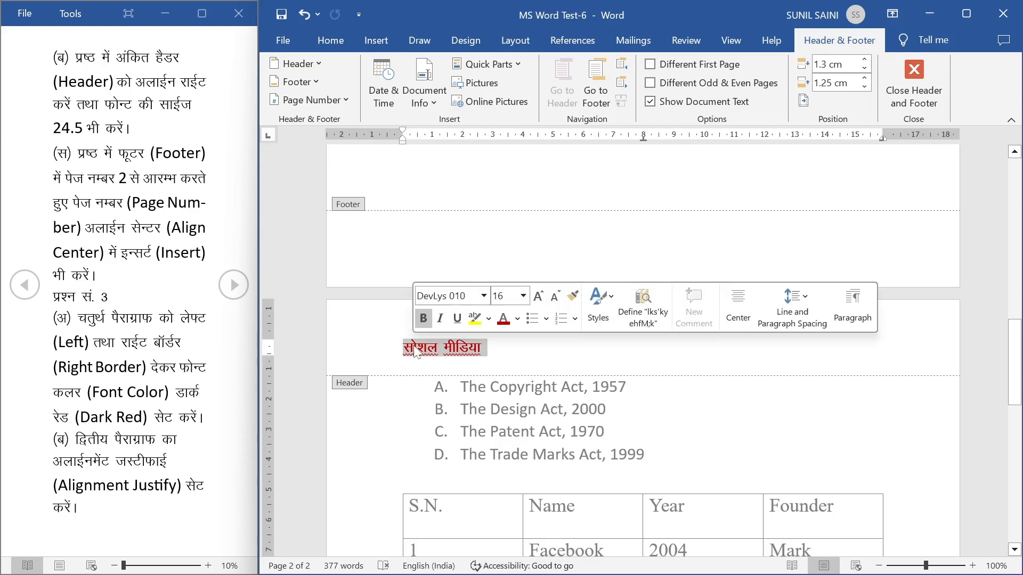
{"action": "left_click", "coordinate": [341, 40]}
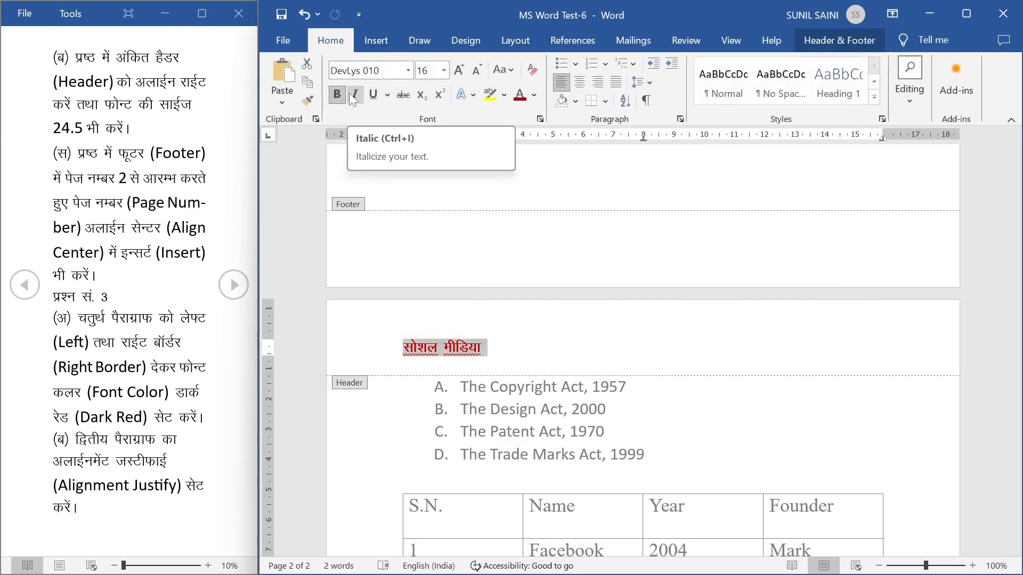
{"action": "left_click", "coordinate": [599, 83]}
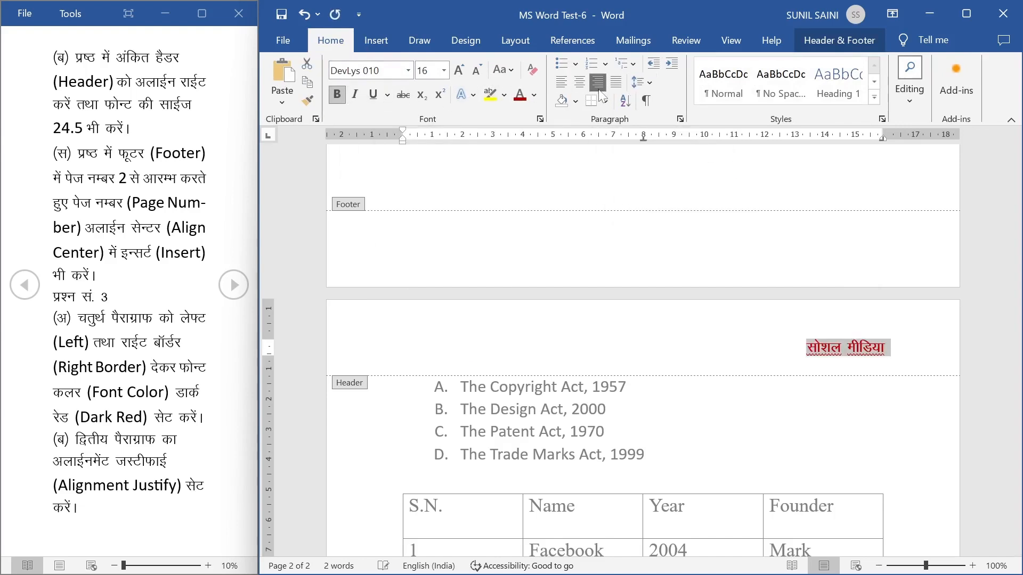
{"action": "left_click", "coordinate": [426, 70]}
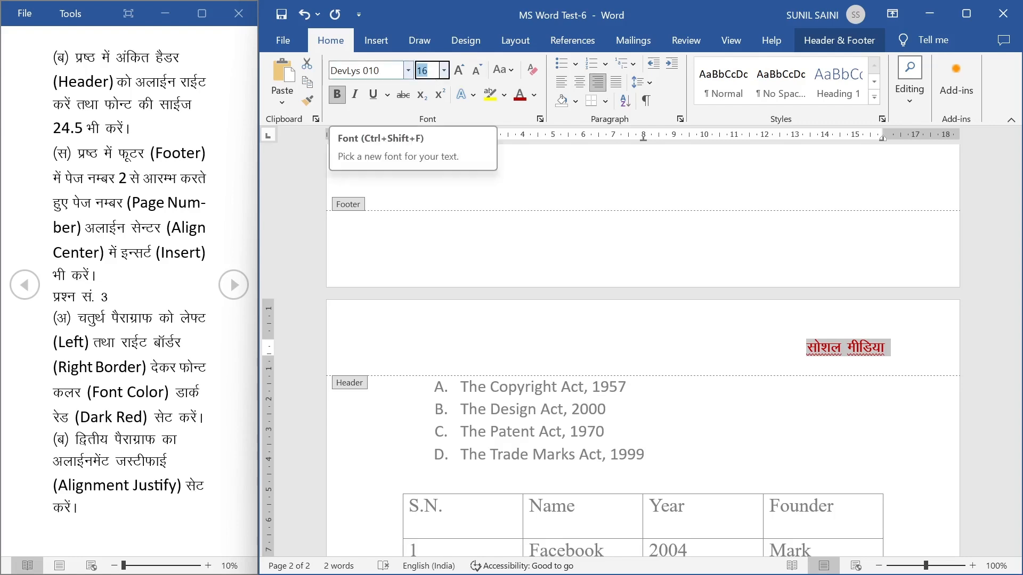
{"action": "type", "text": "24.5"}
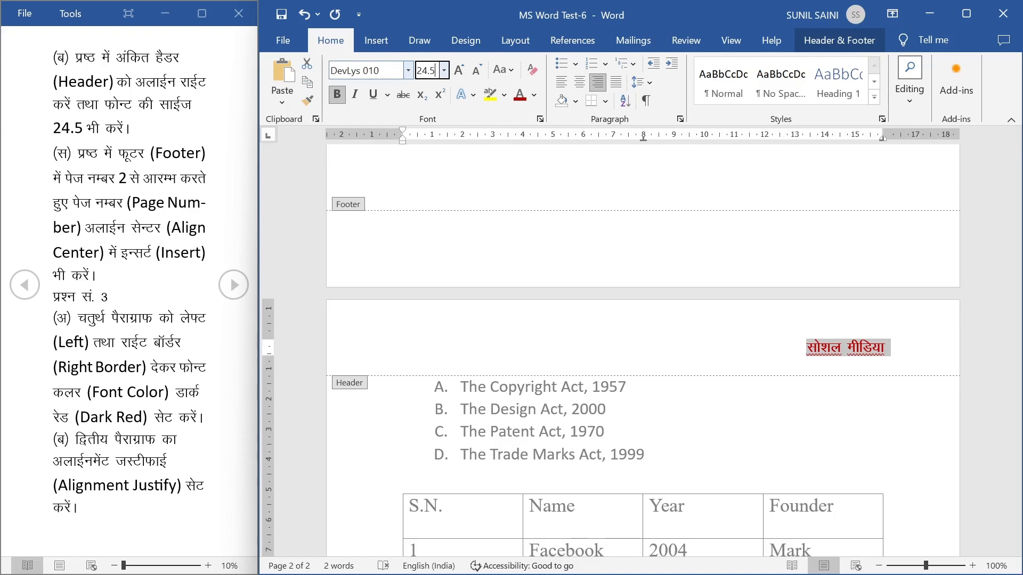
{"action": "key", "text": "Return"}
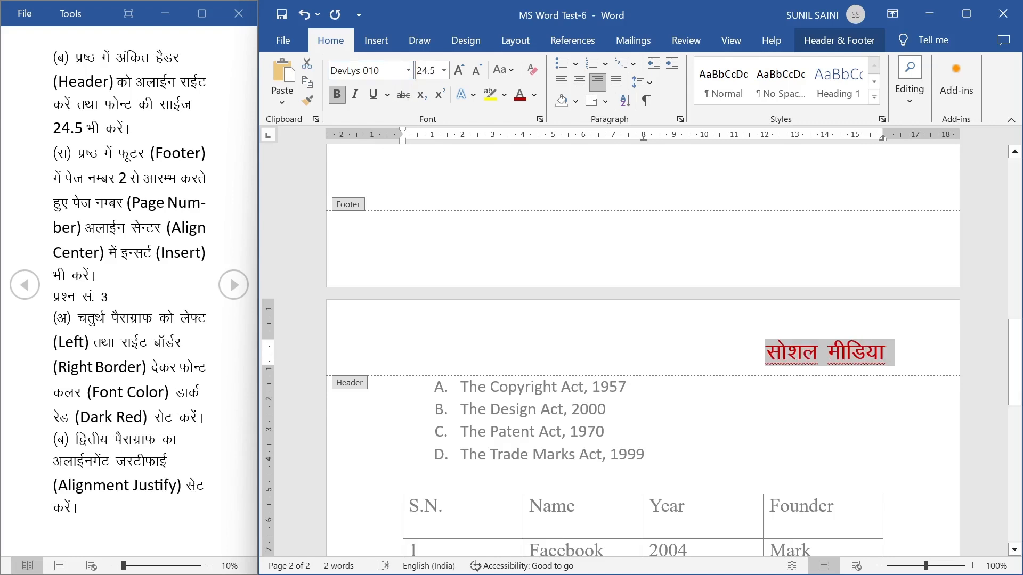
{"action": "double_click", "coordinate": [699, 420]}
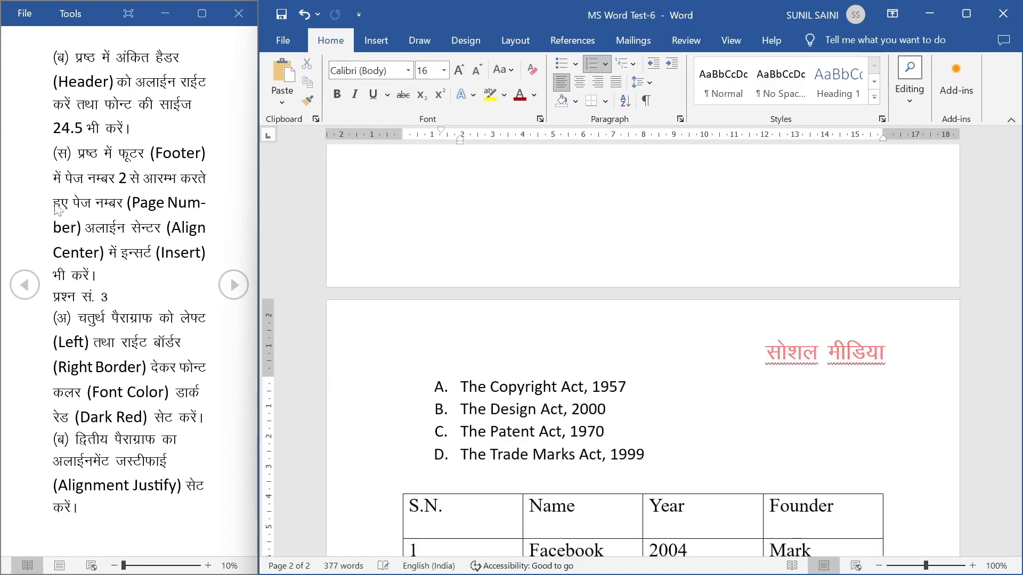
{"action": "left_click", "coordinate": [36, 162]}
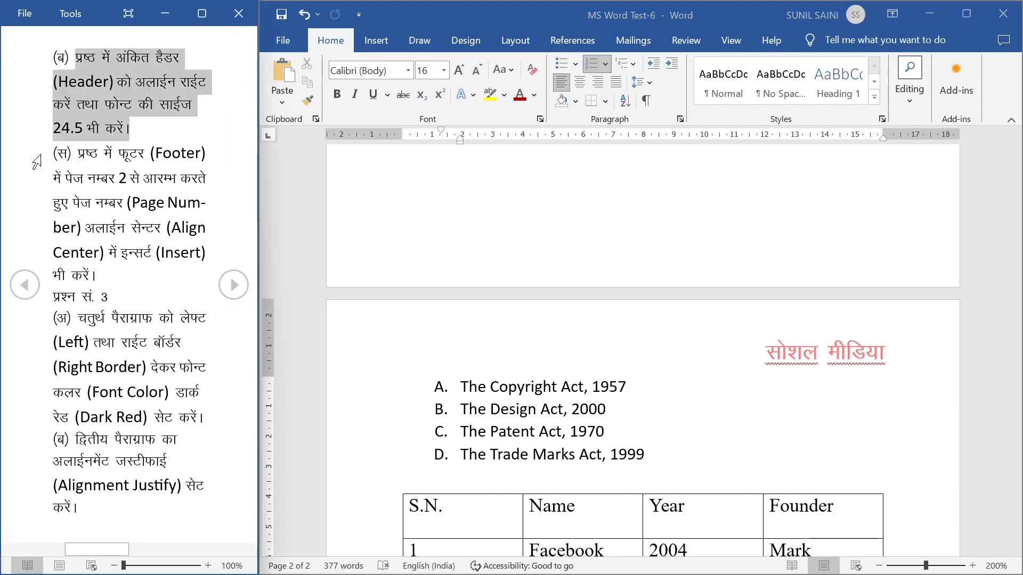
Read the footer task, question 2 (स), and insert a centered bottom-of-page number using the Plain Number 2 design.
{"action": "left_click_drag", "start_coordinate": [78, 153], "coordinate": [117, 276]}
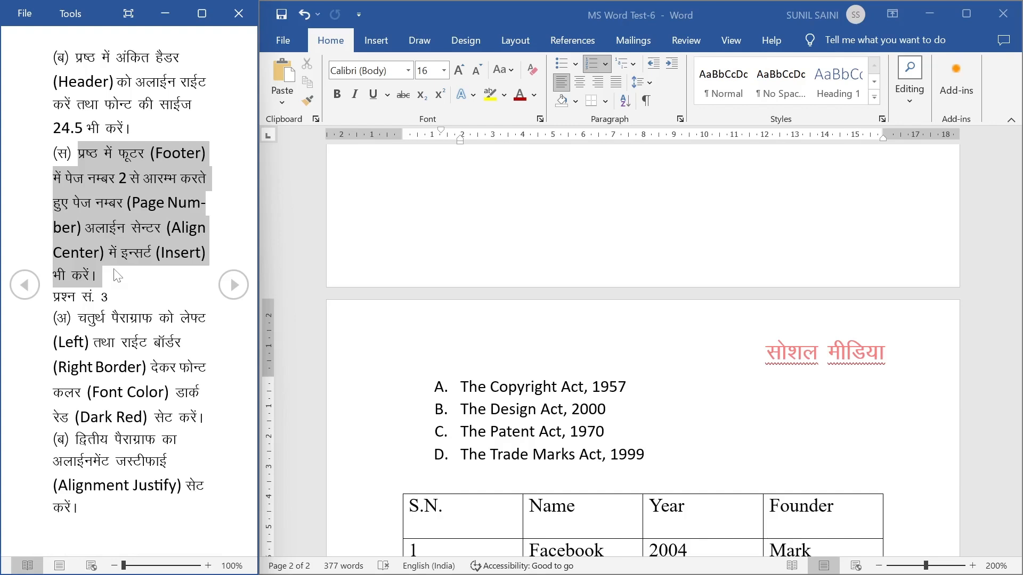
{"action": "left_click", "coordinate": [391, 45]}
{"action": "left_click", "coordinate": [393, 46]}
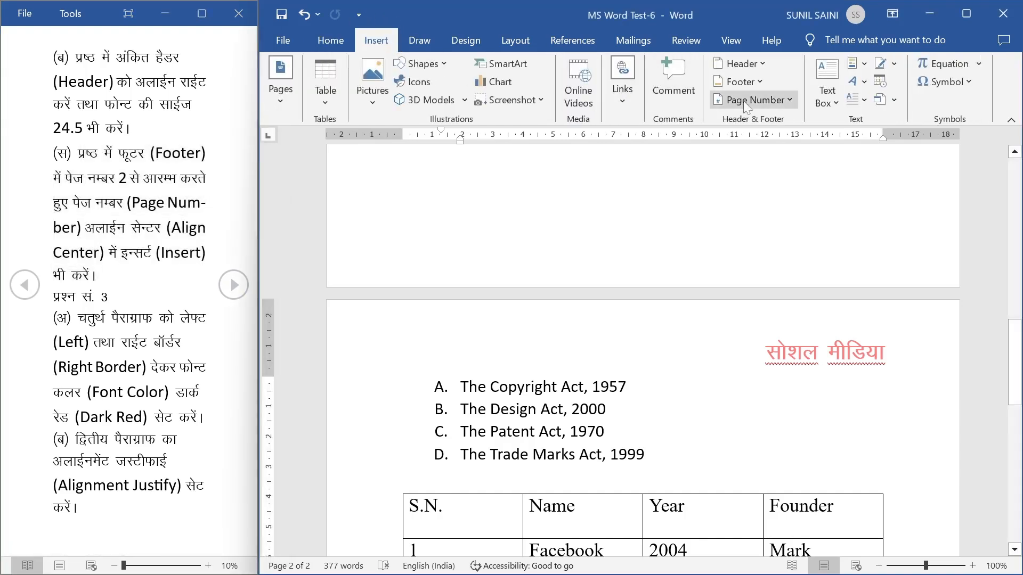
{"action": "left_click", "coordinate": [787, 102]}
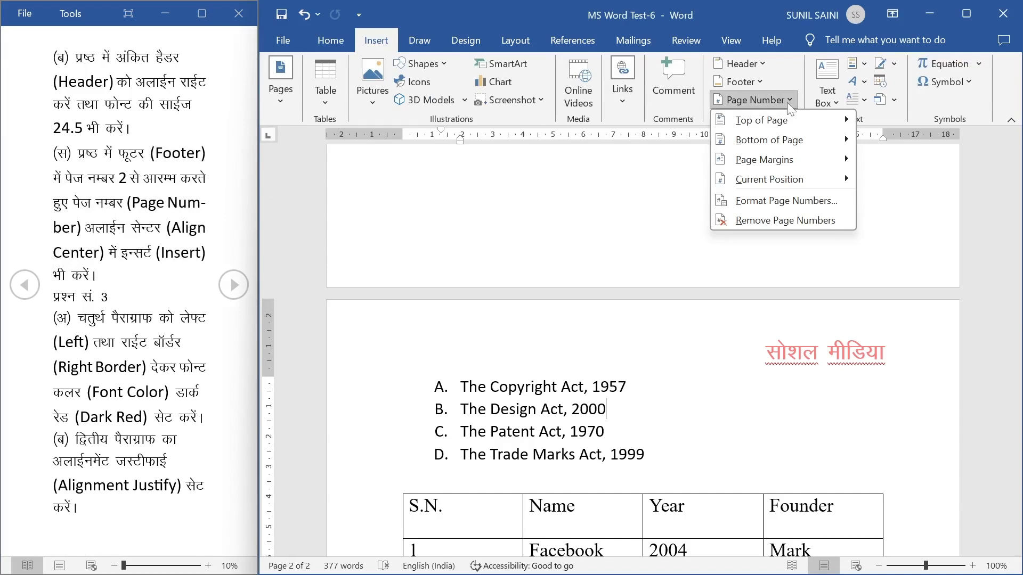
{"action": "mouse_move", "coordinate": [767, 142]}
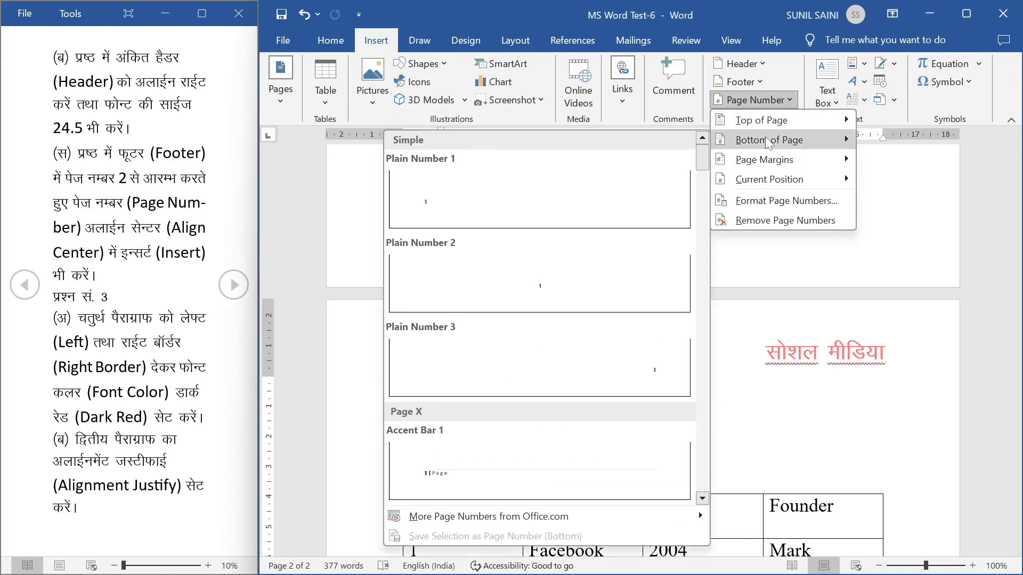
{"action": "mouse_move", "coordinate": [721, 158]}
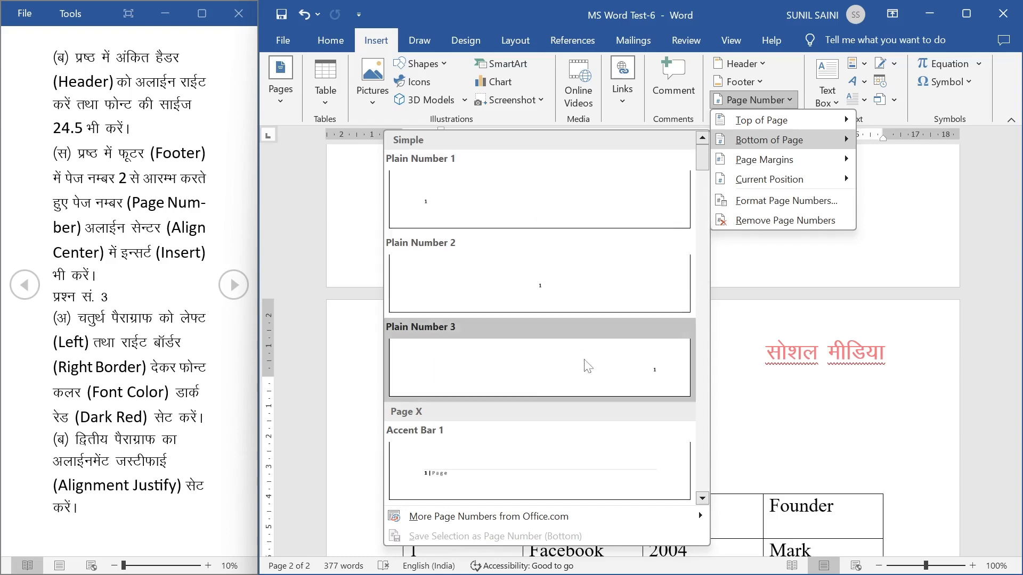
{"action": "left_click", "coordinate": [564, 300]}
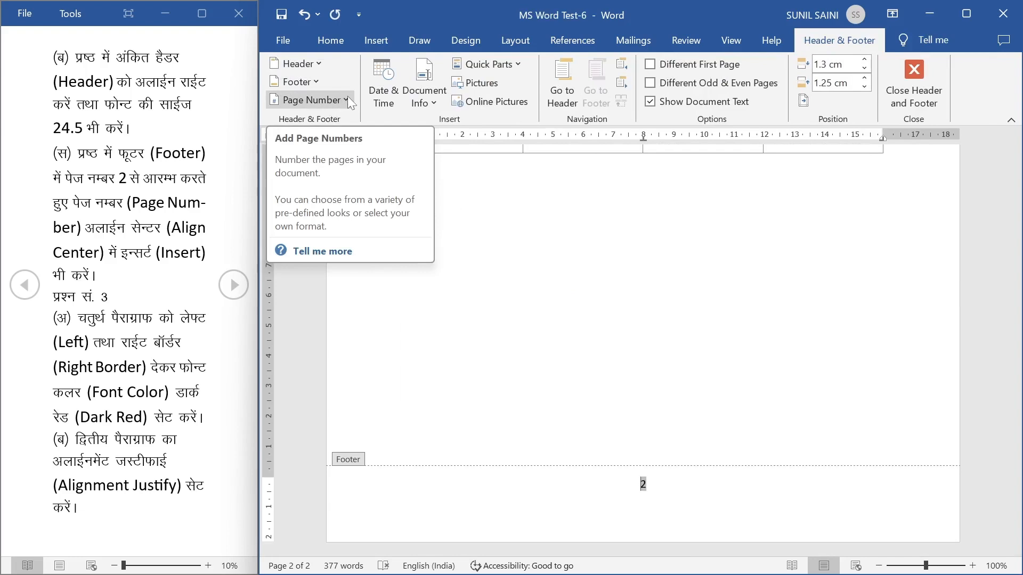
Set the page numbering to start at 2 and check the numbers through the document pages.
{"action": "left_click", "coordinate": [347, 98]}
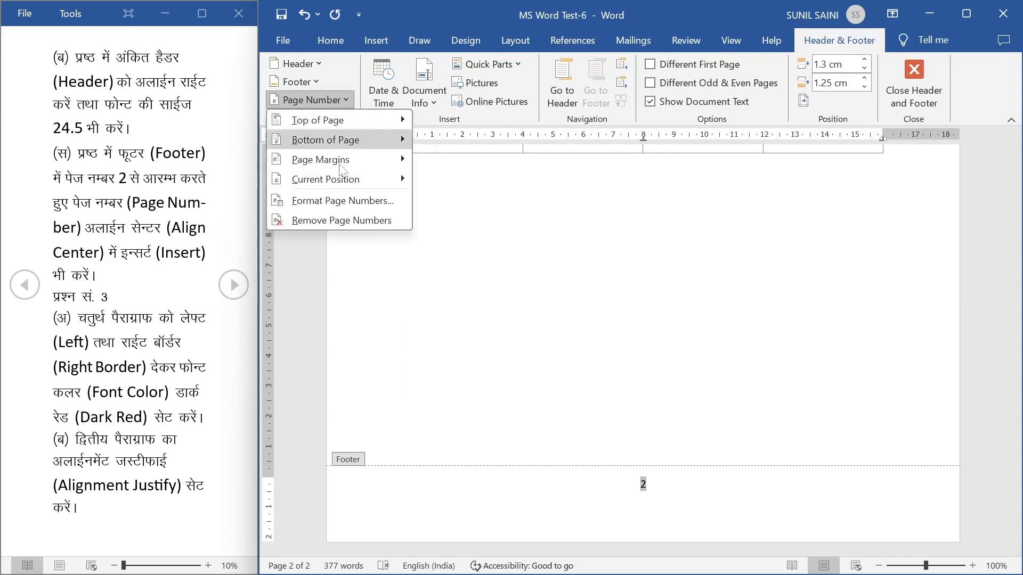
{"action": "left_click", "coordinate": [342, 201]}
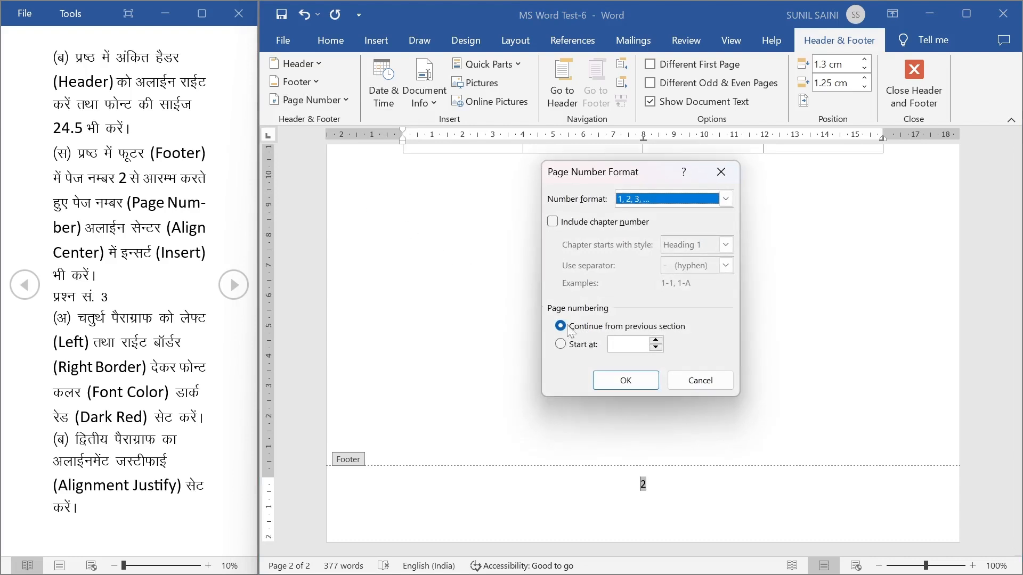
{"action": "left_click", "coordinate": [560, 344]}
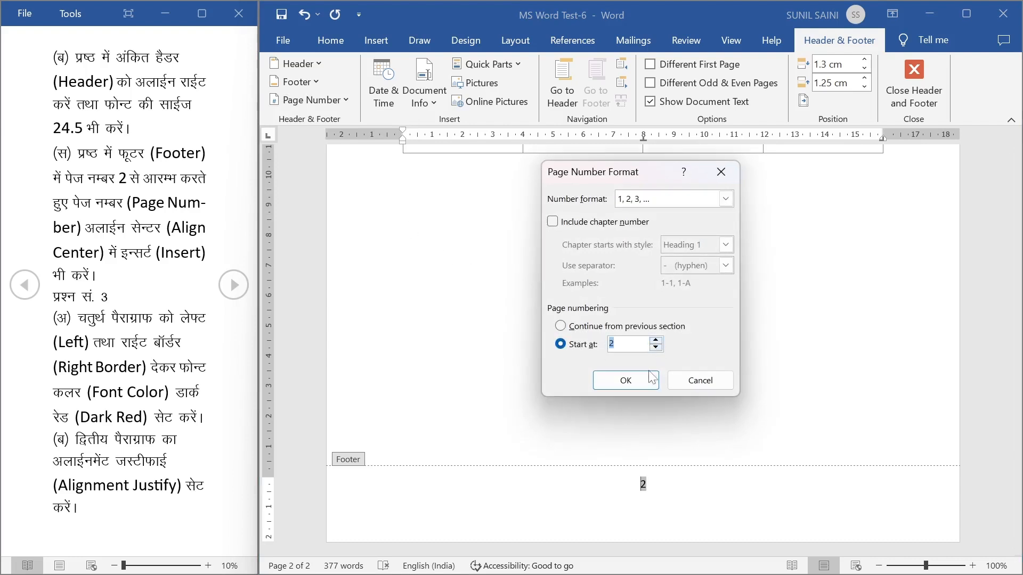
{"action": "left_click", "coordinate": [634, 382]}
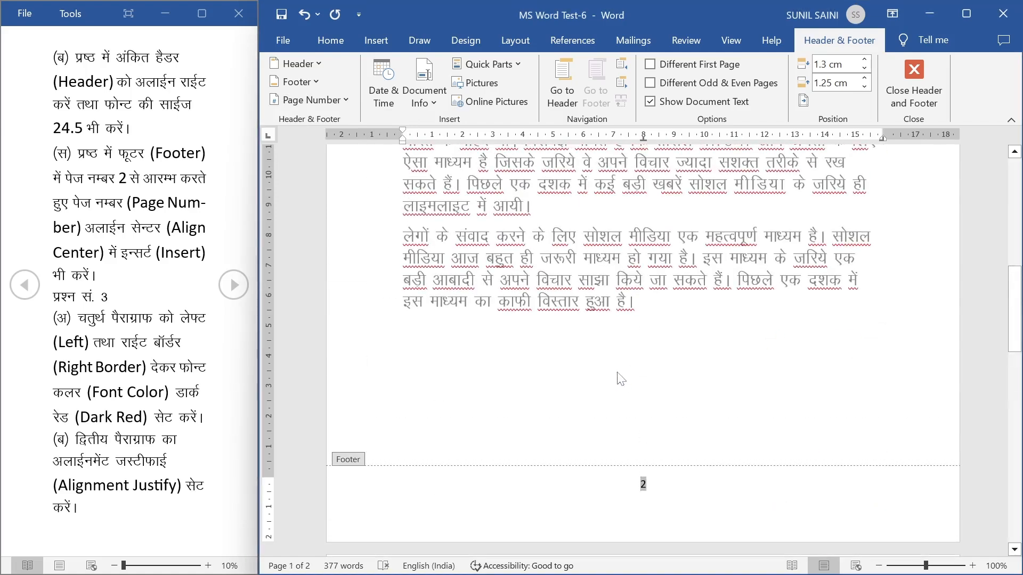
{"action": "scroll", "coordinate": [625, 381], "scroll_direction": "up", "scroll_amount": 2}
{"action": "scroll", "coordinate": [621, 379], "scroll_direction": "down", "scroll_amount": 7}
{"action": "scroll", "coordinate": [617, 379], "scroll_direction": "down", "scroll_amount": 10}
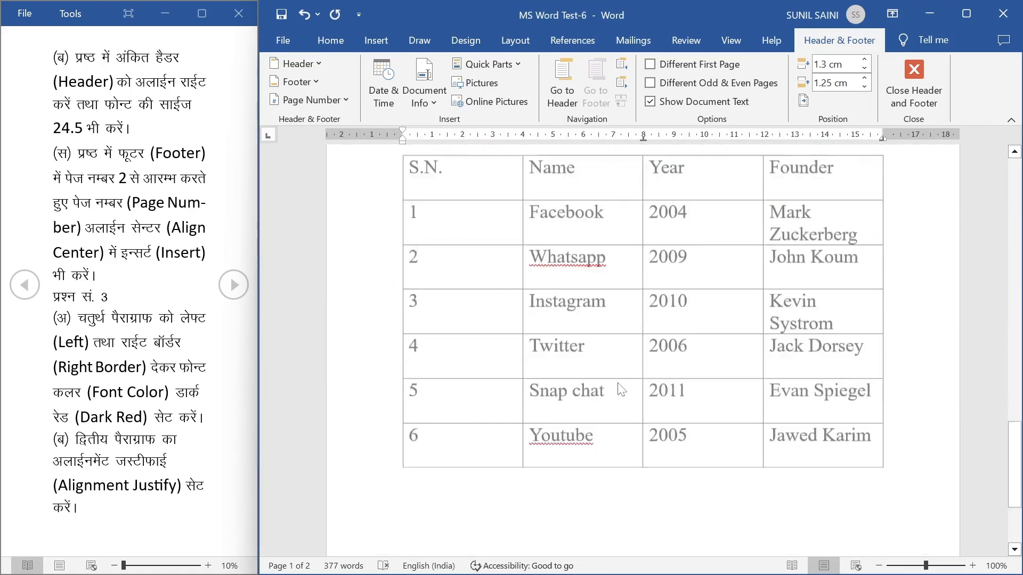
{"action": "scroll", "coordinate": [603, 388], "scroll_direction": "up", "scroll_amount": 10}
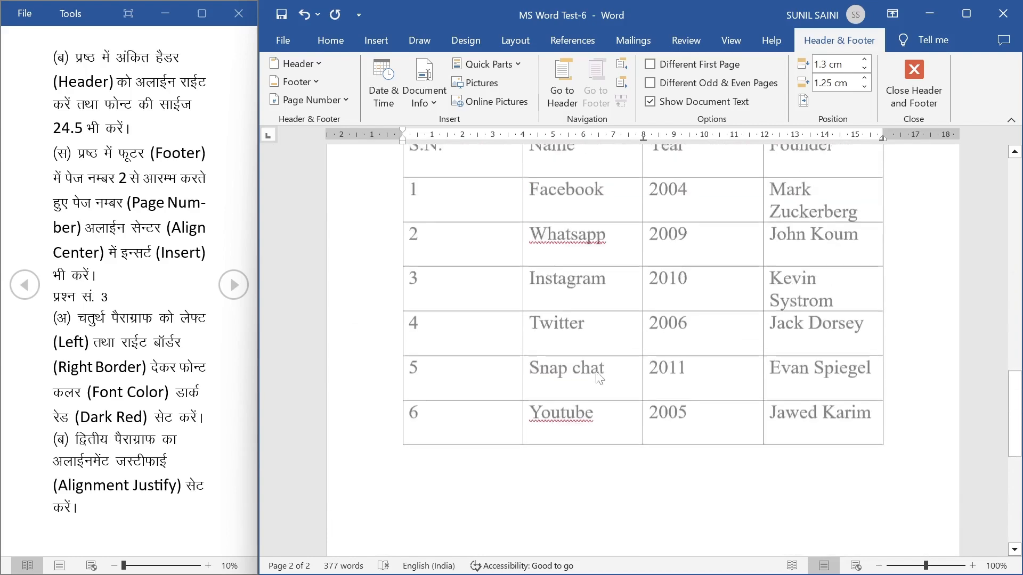
{"action": "scroll", "coordinate": [487, 226], "scroll_direction": "up", "scroll_amount": 1}
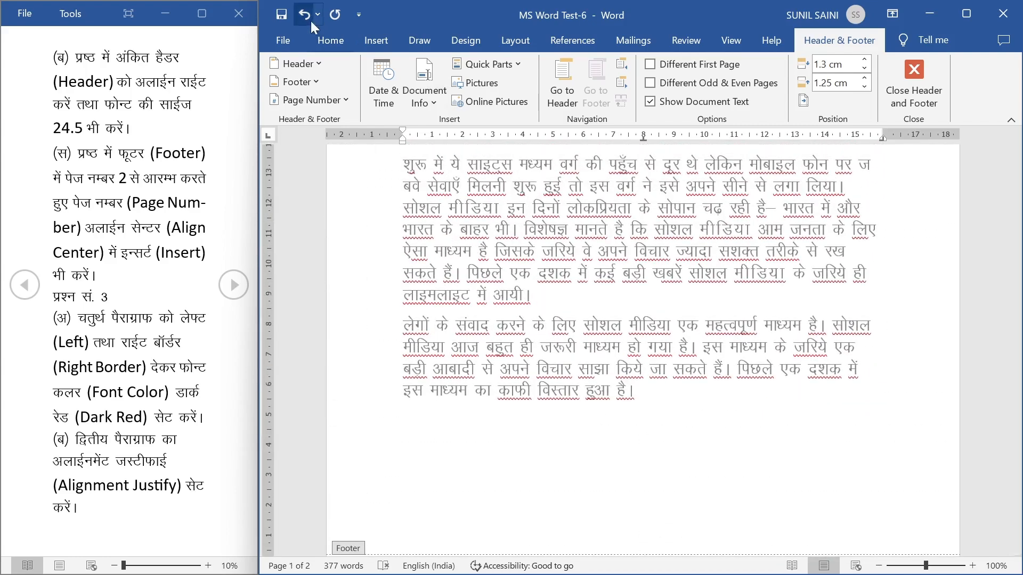
Try left and right alignment on the footer page number, finishing with it centered and returning to the document body.
{"action": "left_click", "coordinate": [331, 40]}
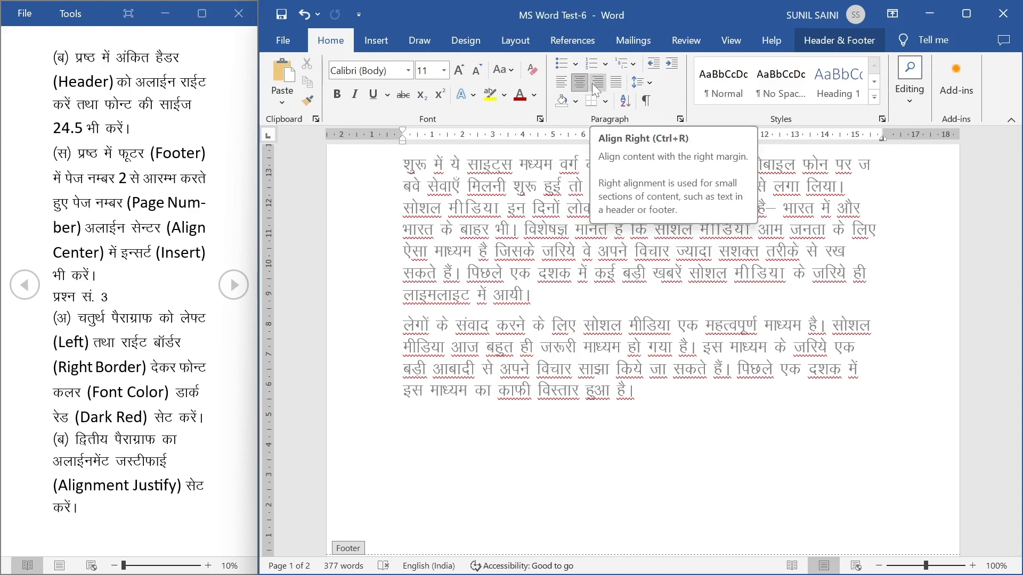
{"action": "scroll", "coordinate": [559, 349], "scroll_direction": "down", "scroll_amount": 3}
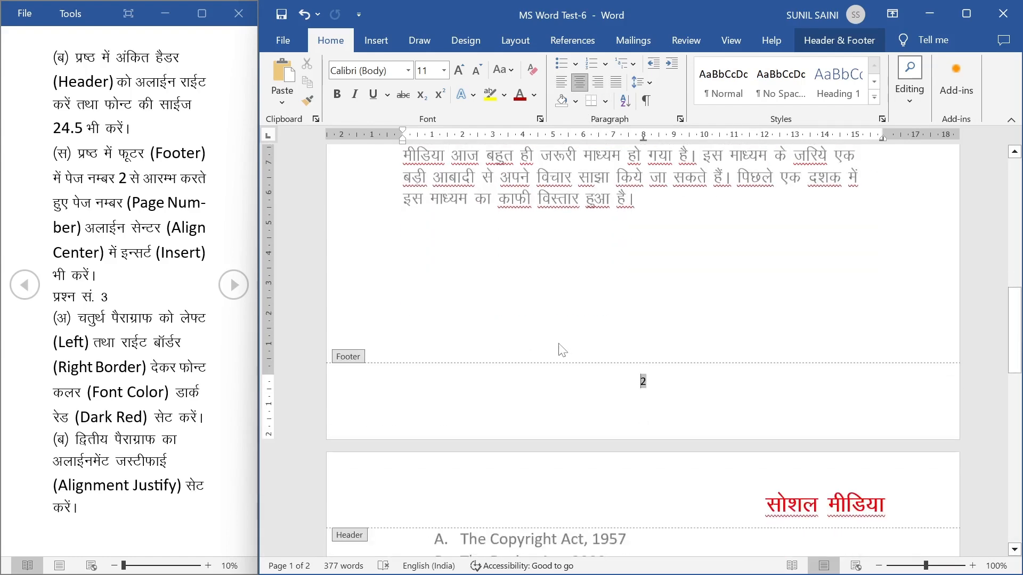
{"action": "left_click", "coordinate": [558, 88]}
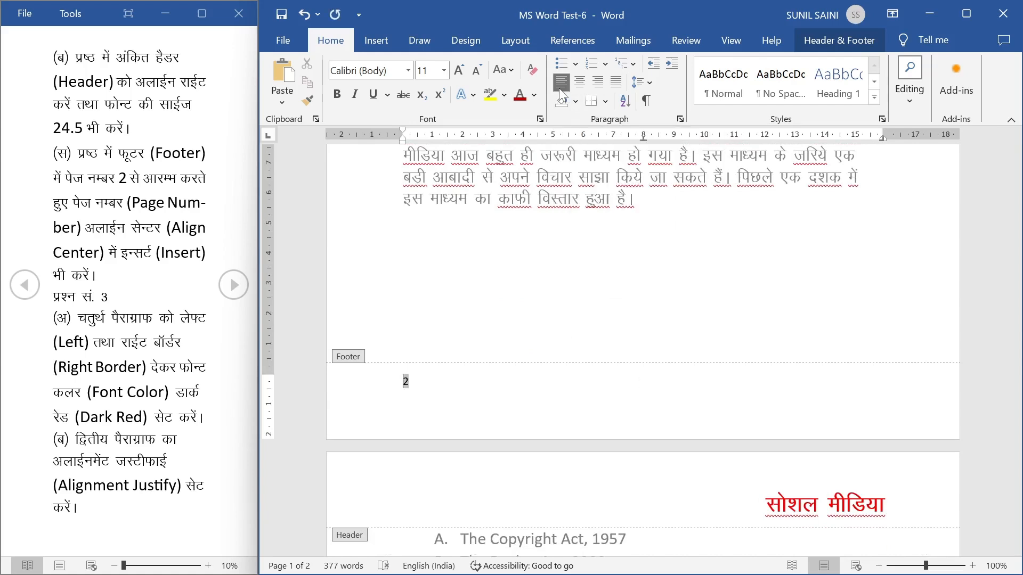
{"action": "left_click", "coordinate": [599, 91]}
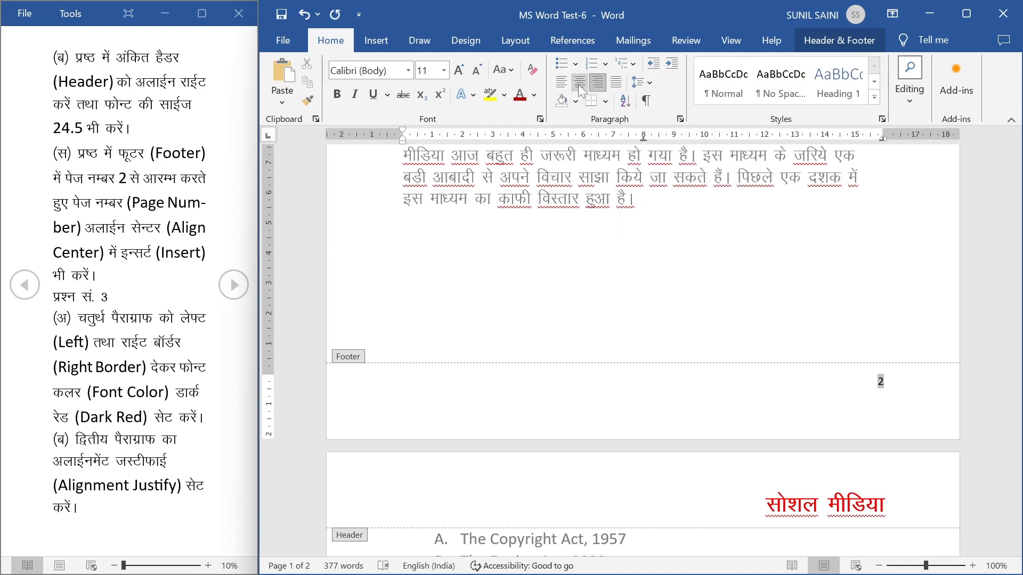
{"action": "left_click", "coordinate": [580, 85]}
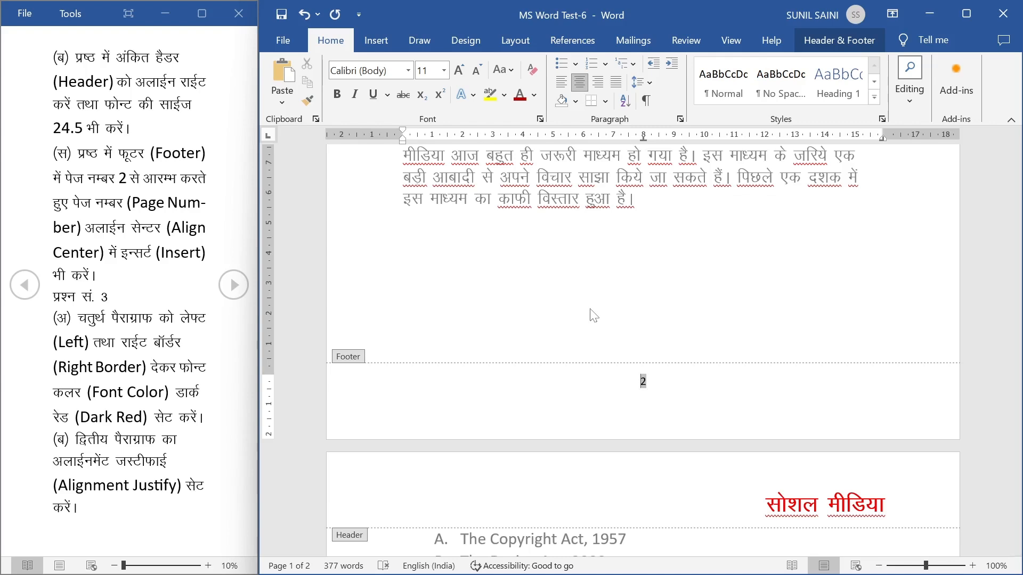
{"action": "double_click", "coordinate": [592, 316]}
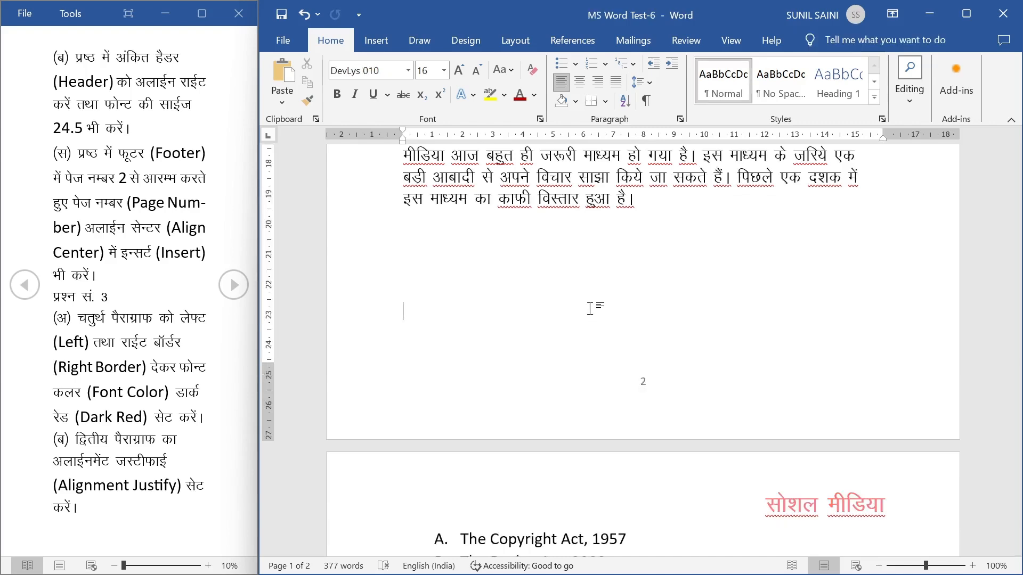
Read question 3 (अ) in the instructions and count through the document's paragraphs to locate the fourth one.
{"action": "triple_click", "coordinate": [176, 289]}
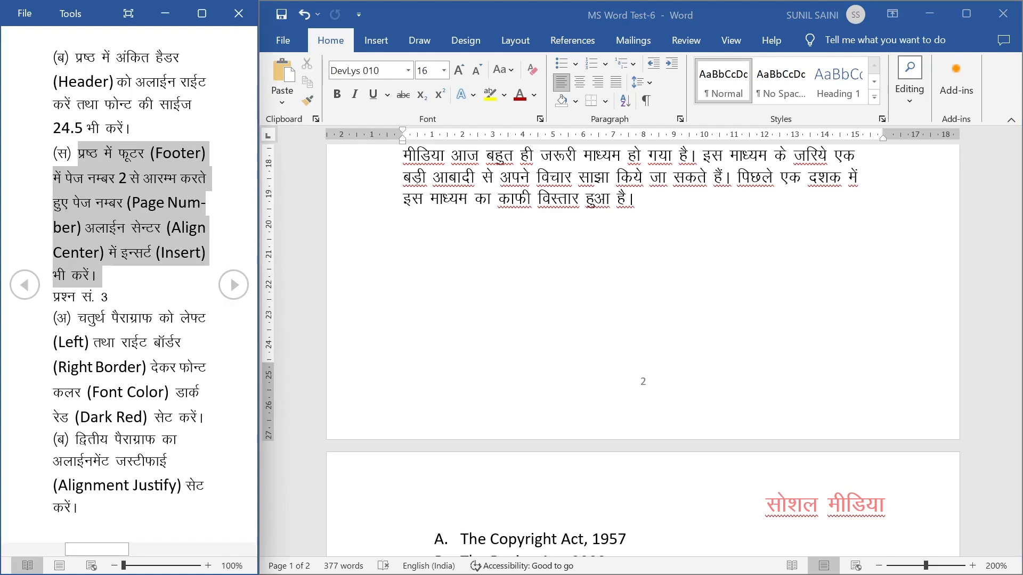
{"action": "left_click", "coordinate": [176, 288]}
{"action": "left_click_drag", "start_coordinate": [78, 318], "coordinate": [205, 392]}
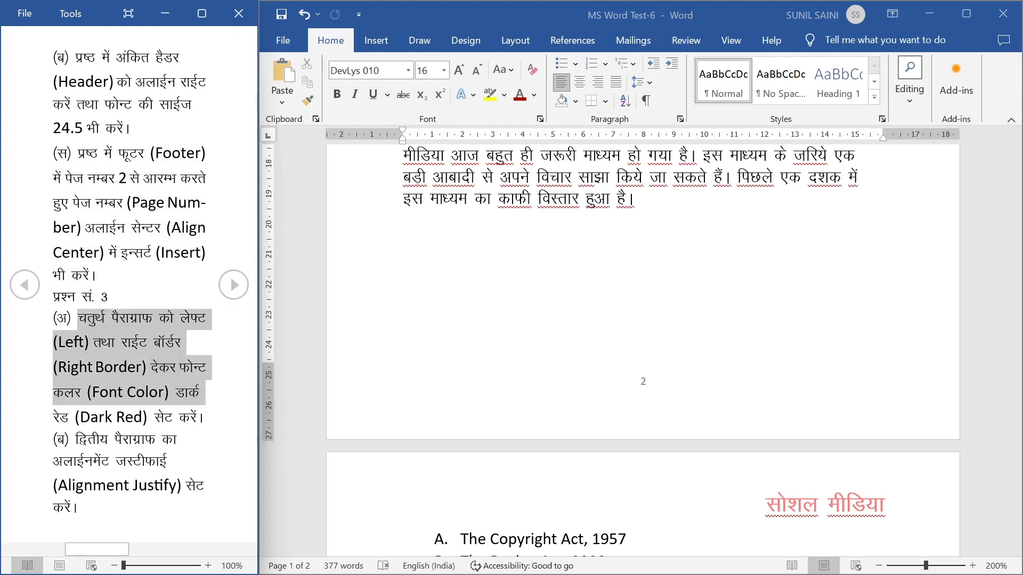
{"action": "left_click", "coordinate": [206, 394]}
{"action": "left_click_drag", "start_coordinate": [78, 318], "coordinate": [181, 418]}
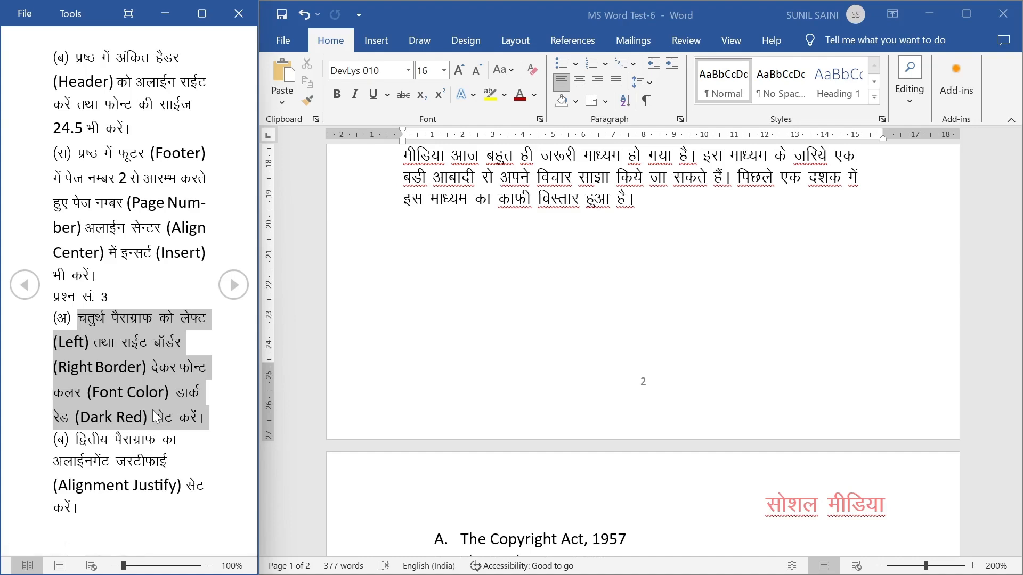
{"action": "scroll", "coordinate": [475, 340], "scroll_direction": "up", "scroll_amount": 10}
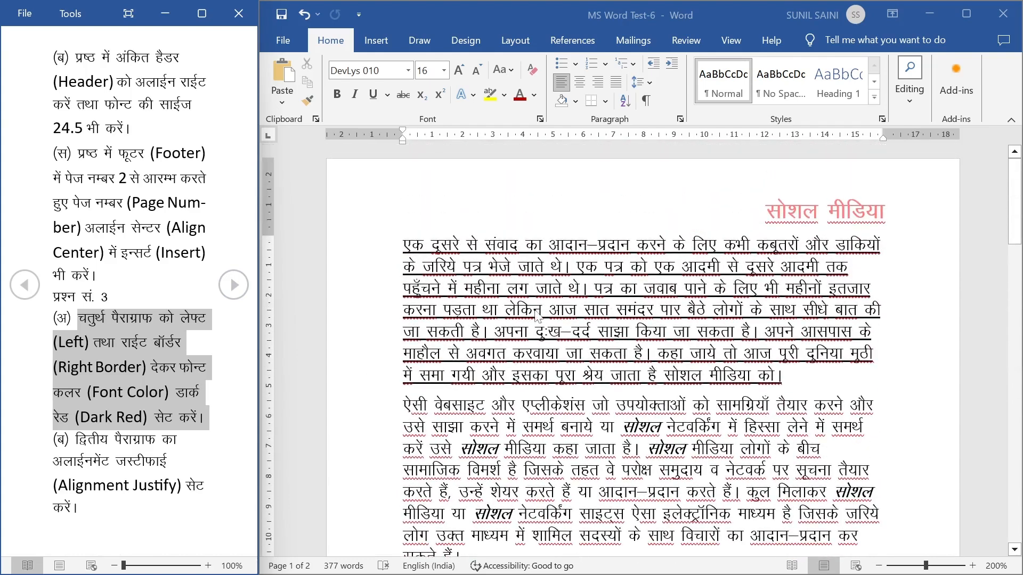
{"action": "left_click", "coordinate": [548, 306]}
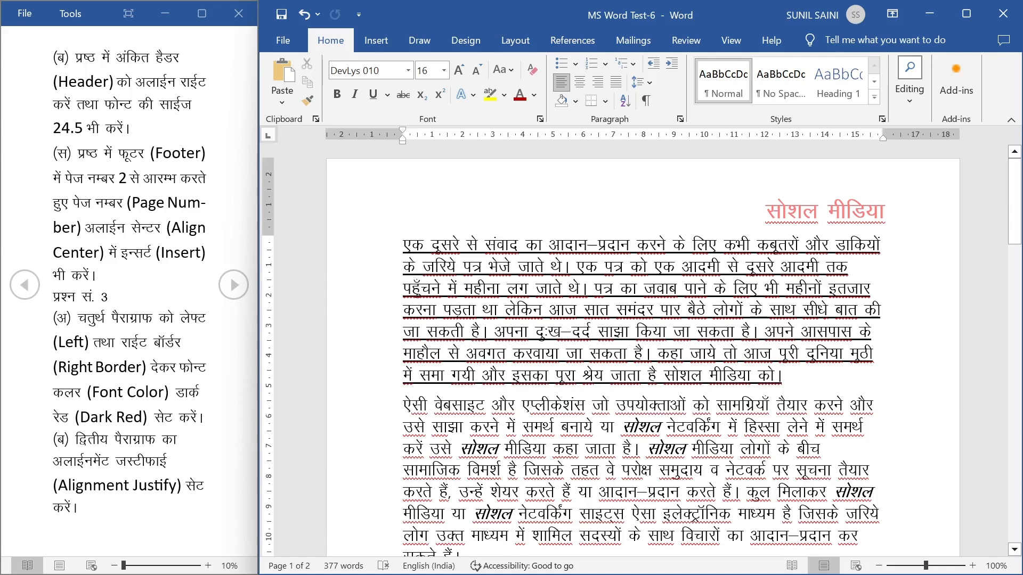
{"action": "left_click", "coordinate": [542, 310]}
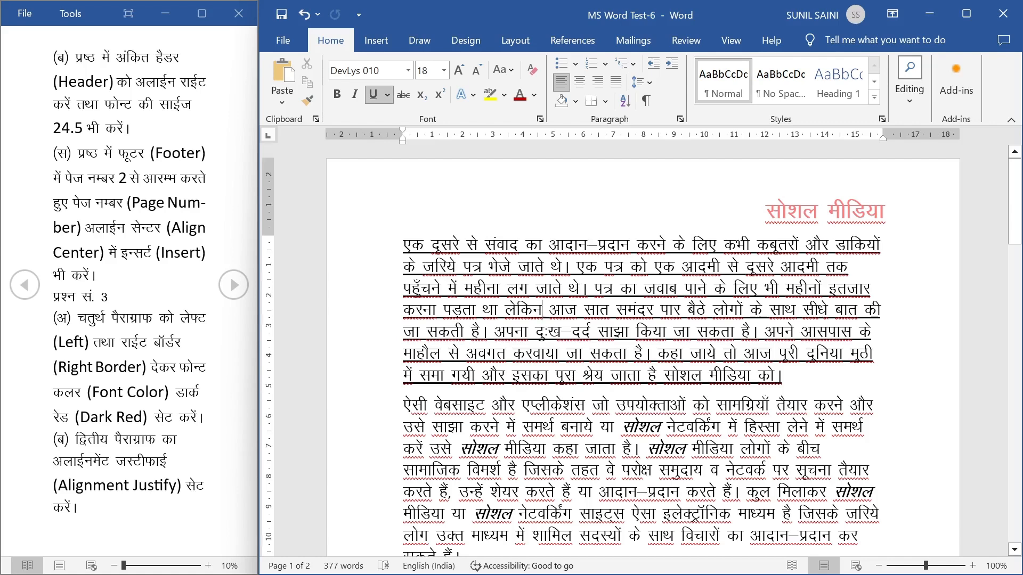
{"action": "scroll", "coordinate": [542, 310], "scroll_direction": "down", "scroll_amount": 3}
{"action": "left_click", "coordinate": [552, 434]}
{"action": "scroll", "coordinate": [552, 434], "scroll_direction": "down", "scroll_amount": 5}
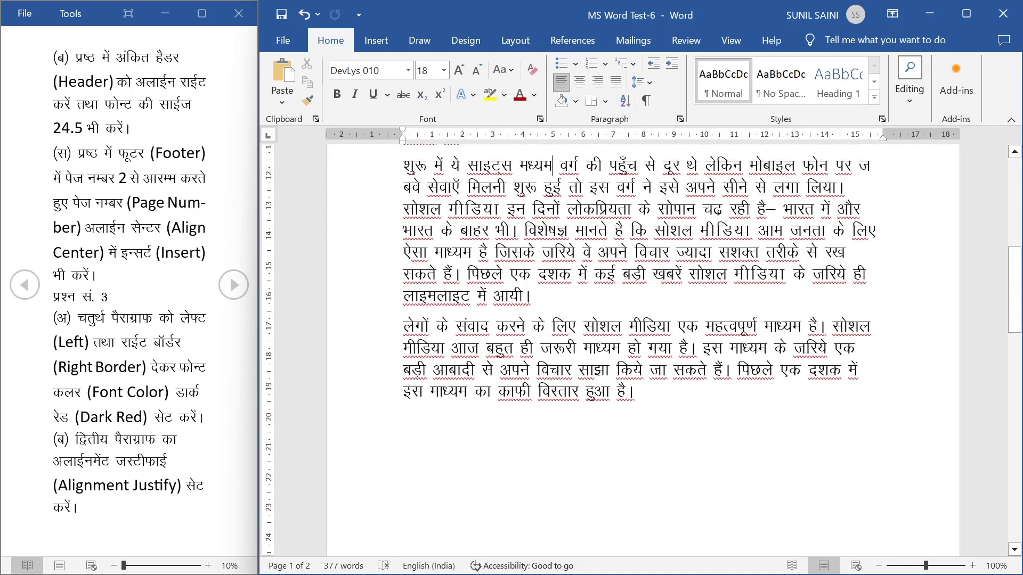
Give the fourth paragraph left and right borders only, using a box without top and bottom lines applied to the paragraph.
{"action": "left_click_drag", "start_coordinate": [403, 322], "coordinate": [642, 405]}
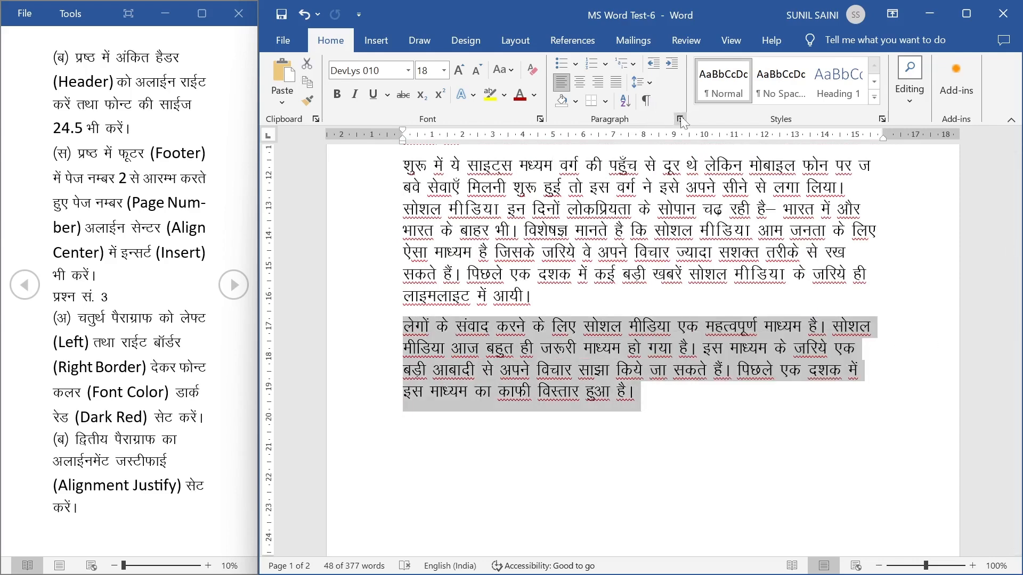
{"action": "left_click", "coordinate": [603, 107]}
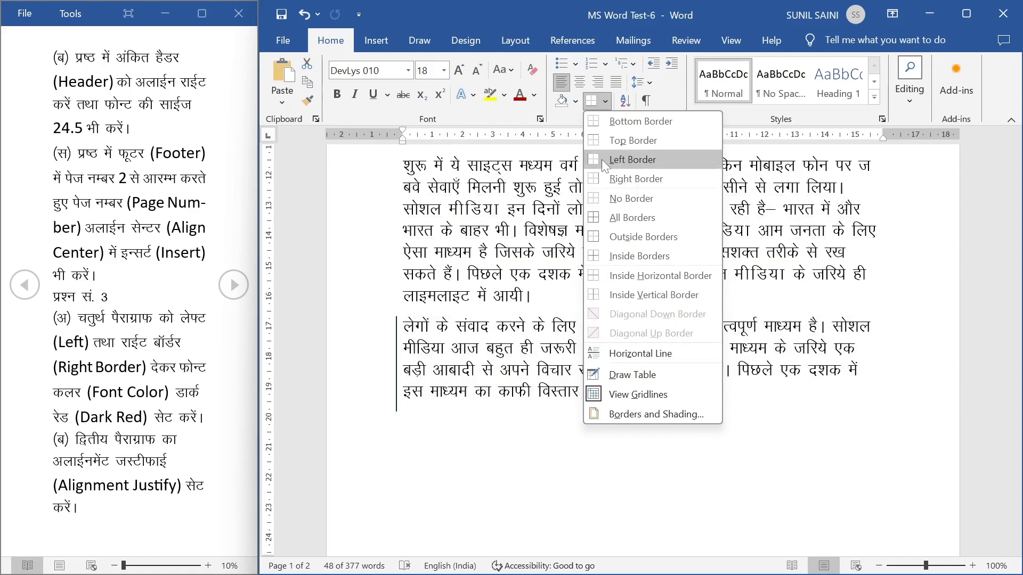
{"action": "left_click", "coordinate": [642, 413]}
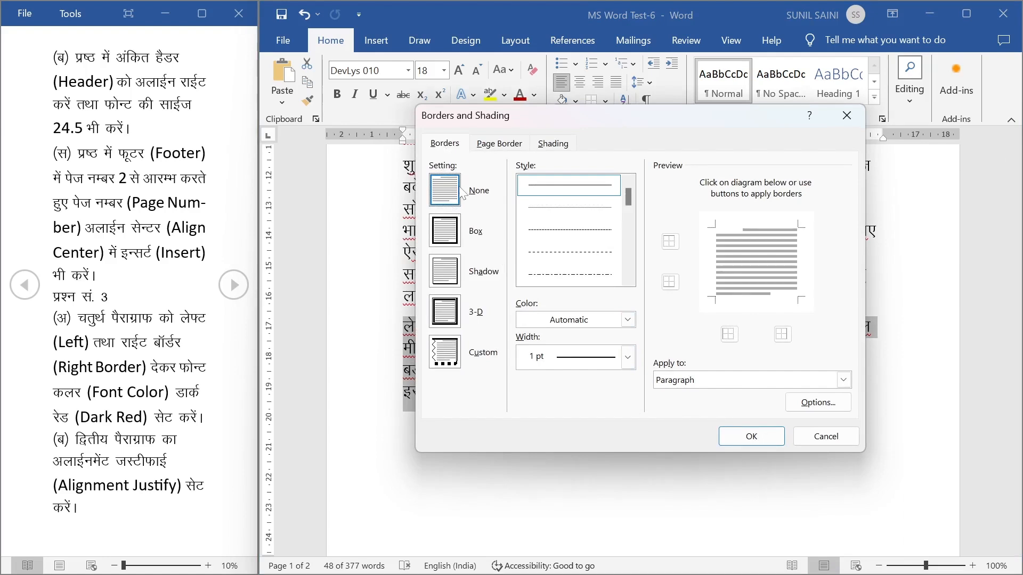
{"action": "left_click", "coordinate": [442, 241]}
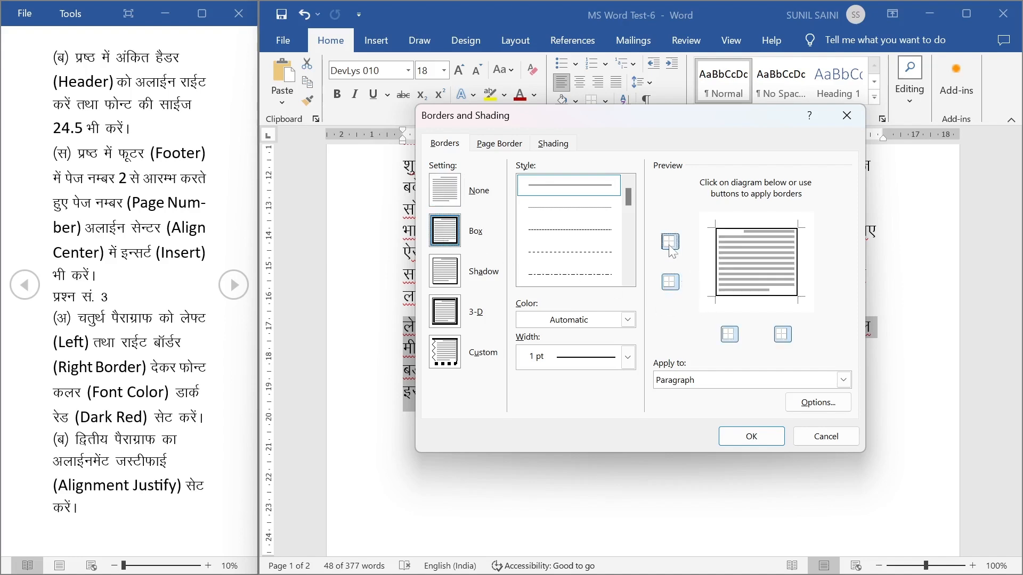
{"action": "left_click", "coordinate": [729, 337]}
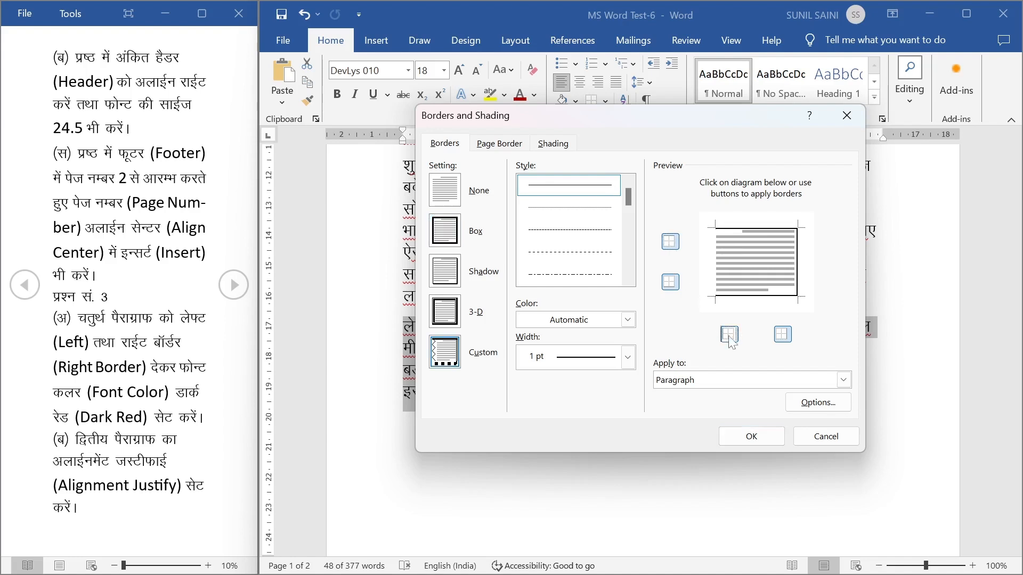
{"action": "left_click", "coordinate": [729, 337]}
{"action": "left_click", "coordinate": [670, 241]}
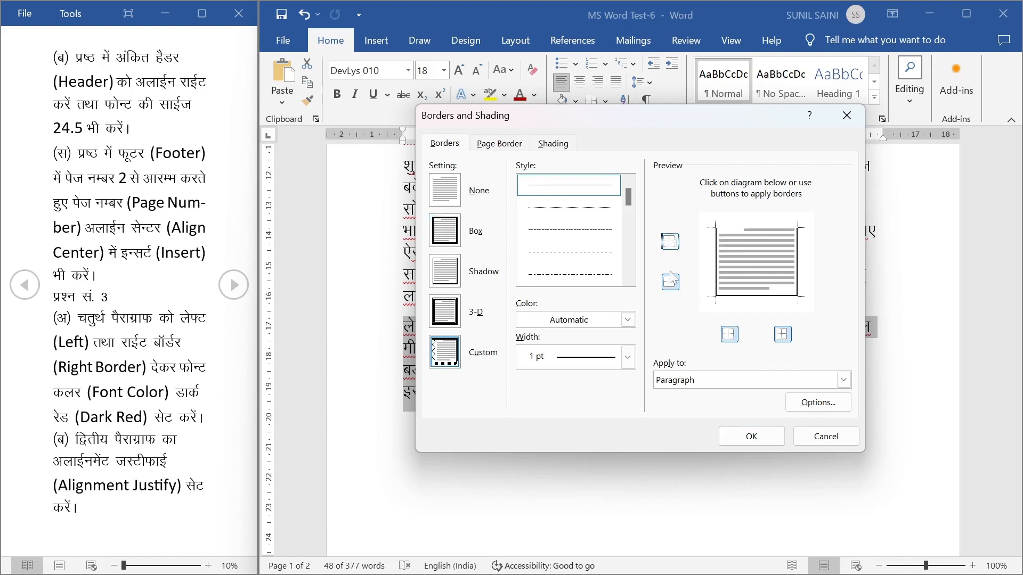
{"action": "left_click", "coordinate": [671, 282]}
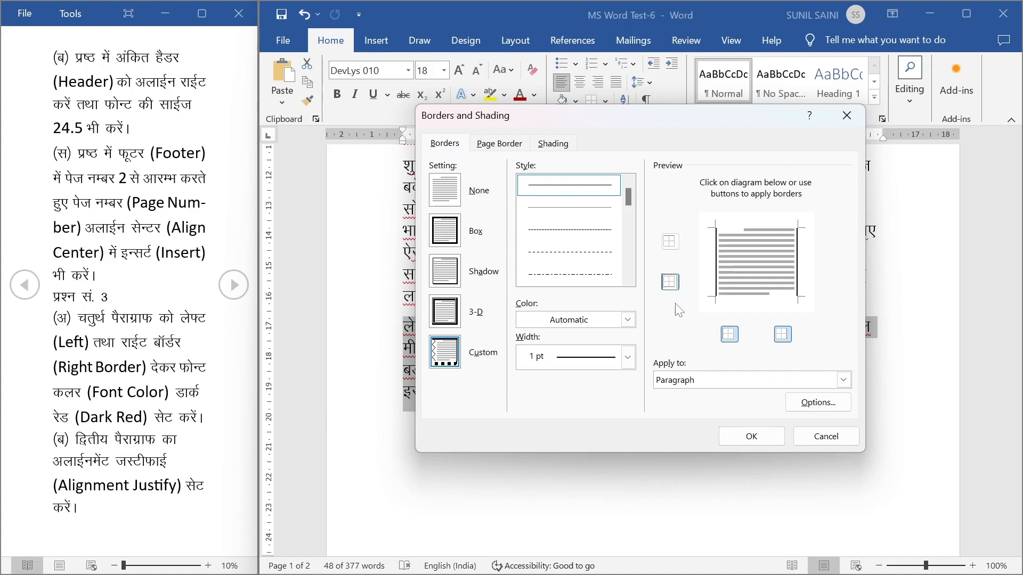
{"action": "left_click", "coordinate": [705, 388]}
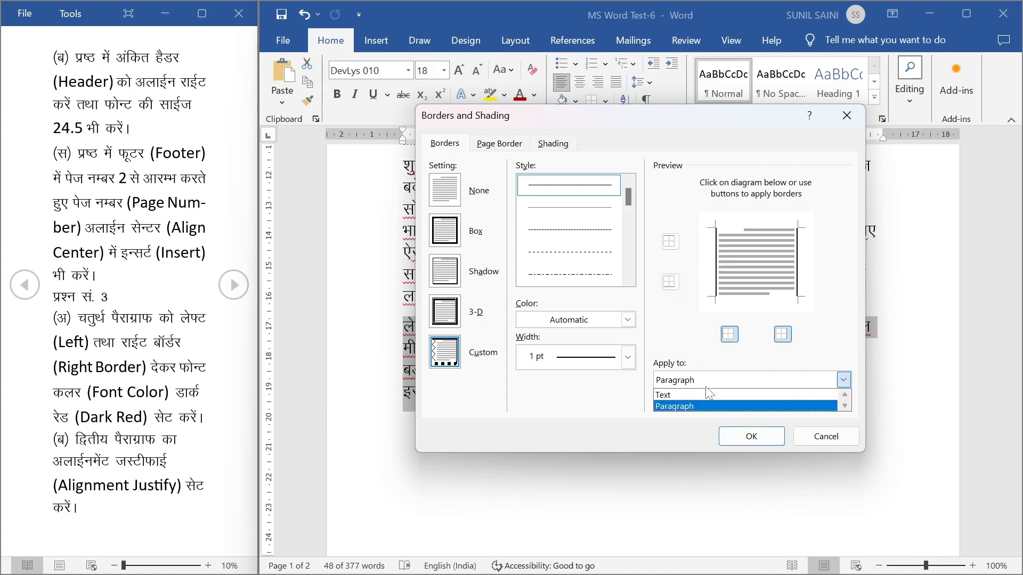
{"action": "left_click", "coordinate": [703, 403]}
{"action": "left_click", "coordinate": [748, 443]}
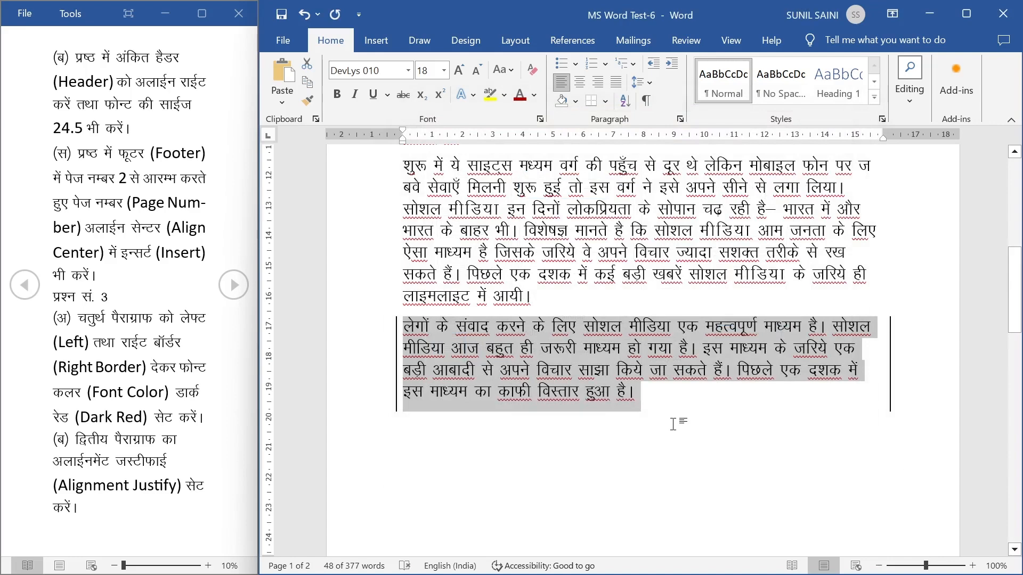
Undo the fourth paragraph's side borders, try the Left Border preset on it, and clear that border again.
{"action": "key", "text": "ctrl+z"}
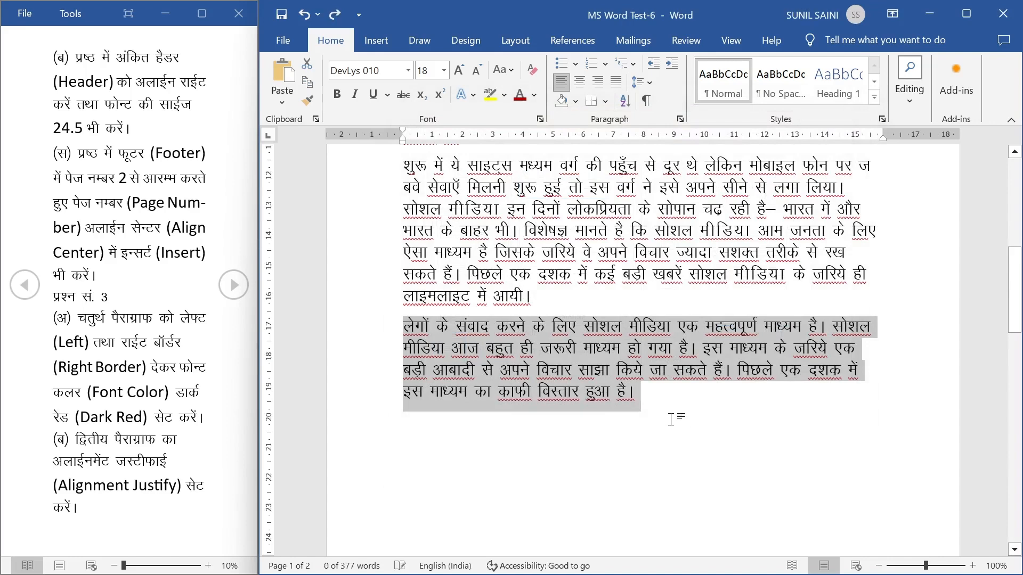
{"action": "left_click", "coordinate": [605, 101]}
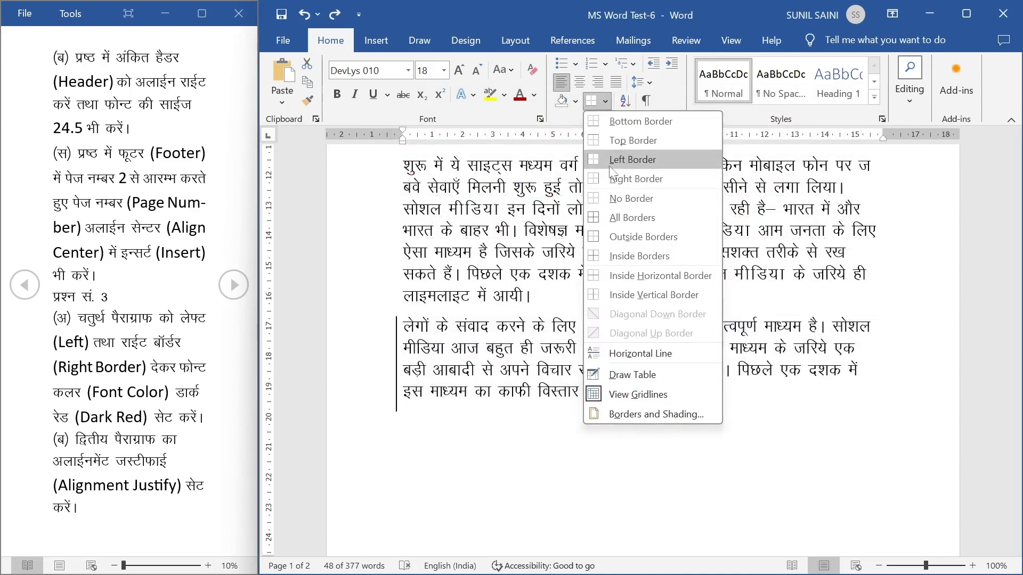
{"action": "left_click", "coordinate": [608, 163]}
{"action": "left_click", "coordinate": [605, 101]}
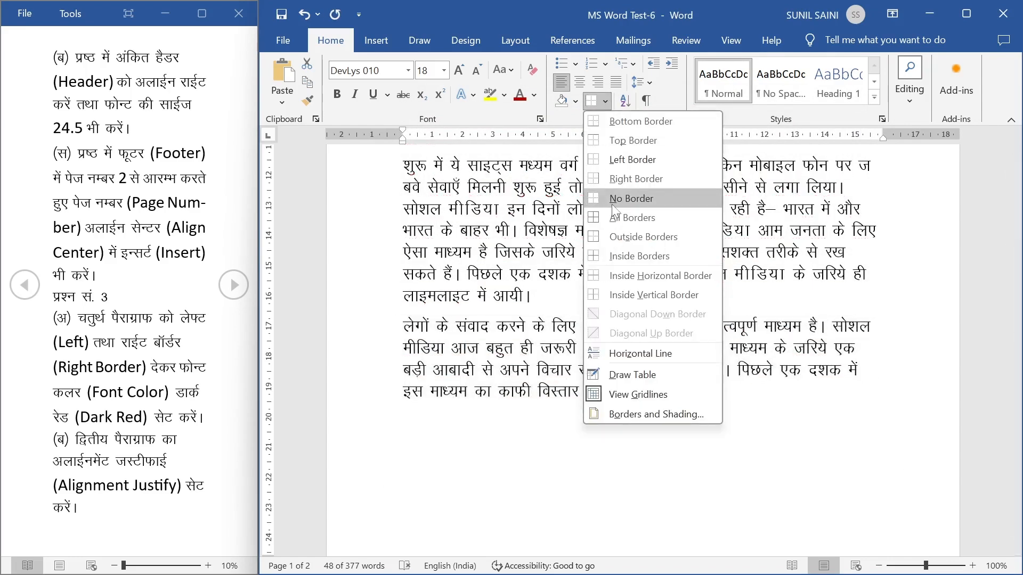
{"action": "left_click", "coordinate": [612, 202]}
Apply a 1 pt box border to the fourth paragraph without its top and bottom lines, leaving only left and right borders.
{"action": "left_click", "coordinate": [606, 104]}
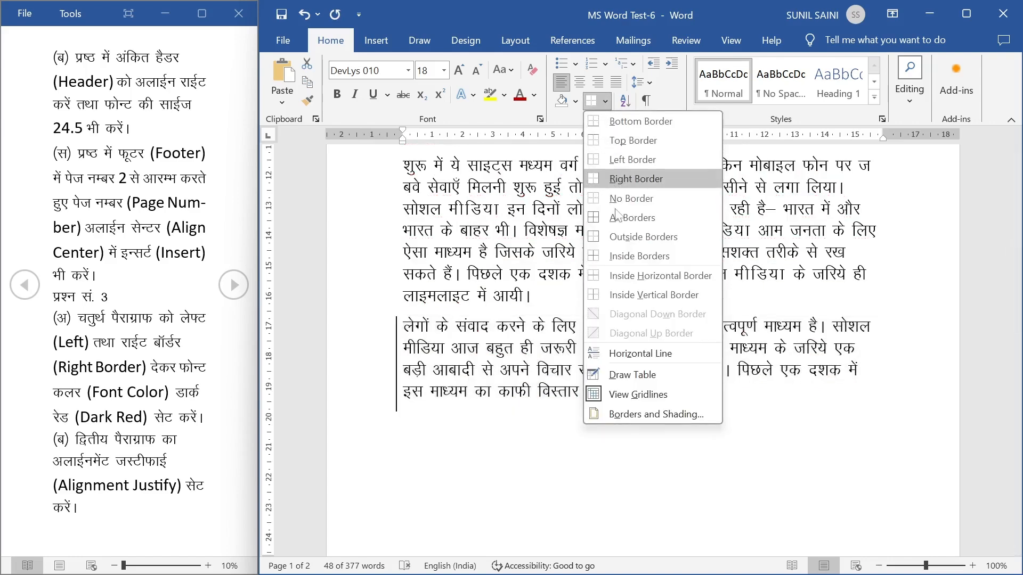
{"action": "left_click", "coordinate": [627, 414]}
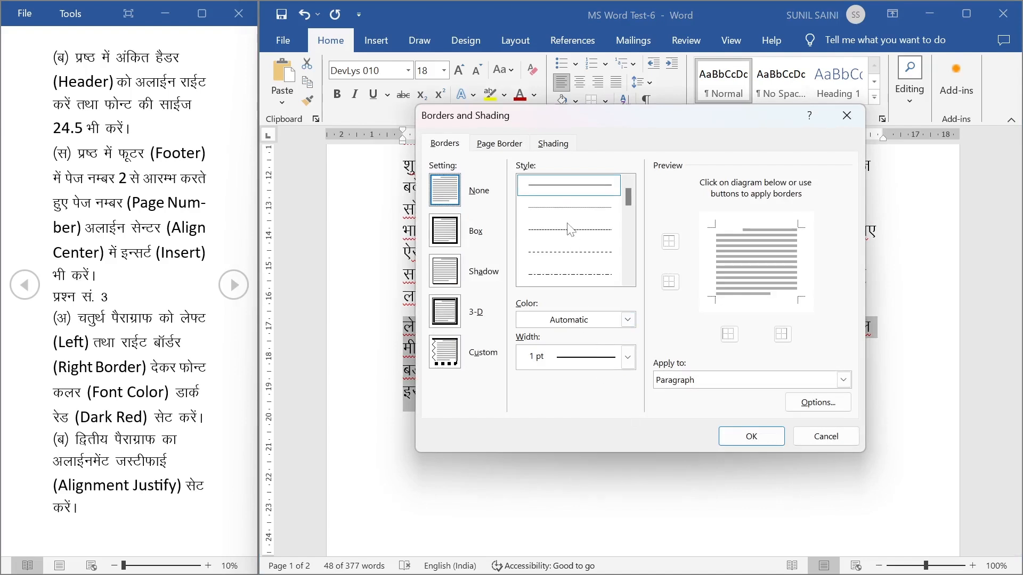
{"action": "left_click", "coordinate": [455, 228]}
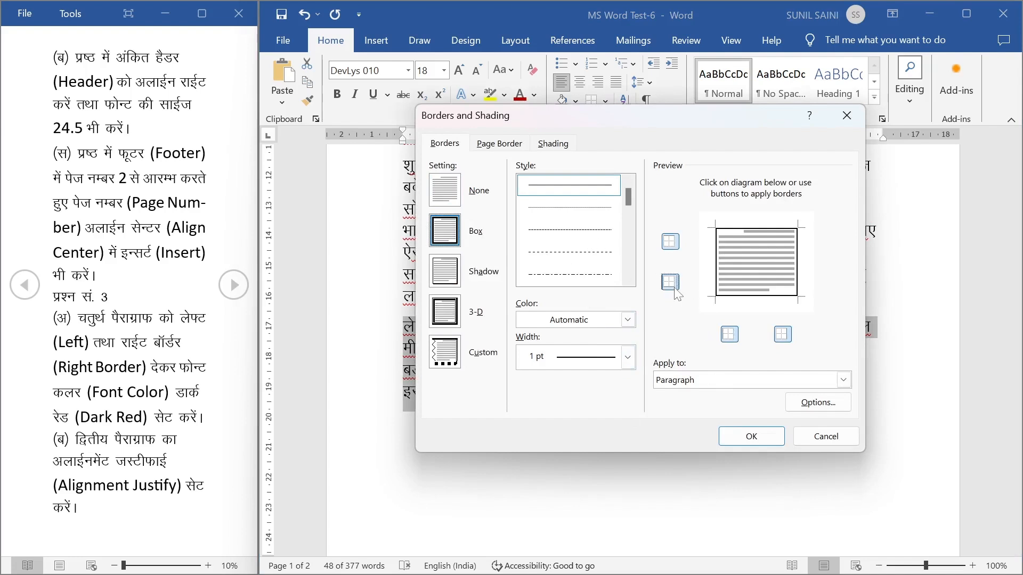
{"action": "left_click", "coordinate": [670, 242]}
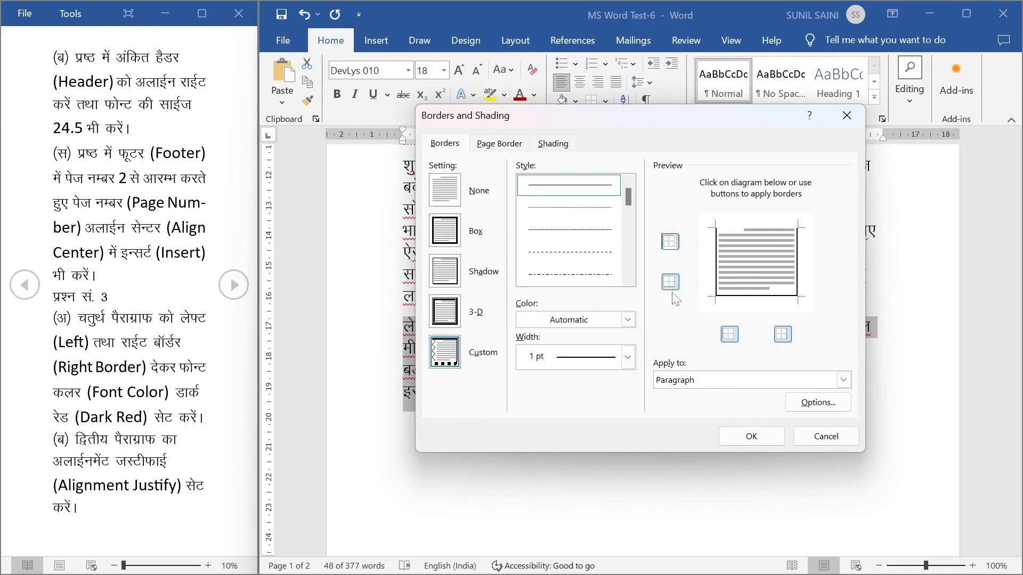
{"action": "left_click", "coordinate": [670, 282]}
{"action": "left_click", "coordinate": [735, 436]}
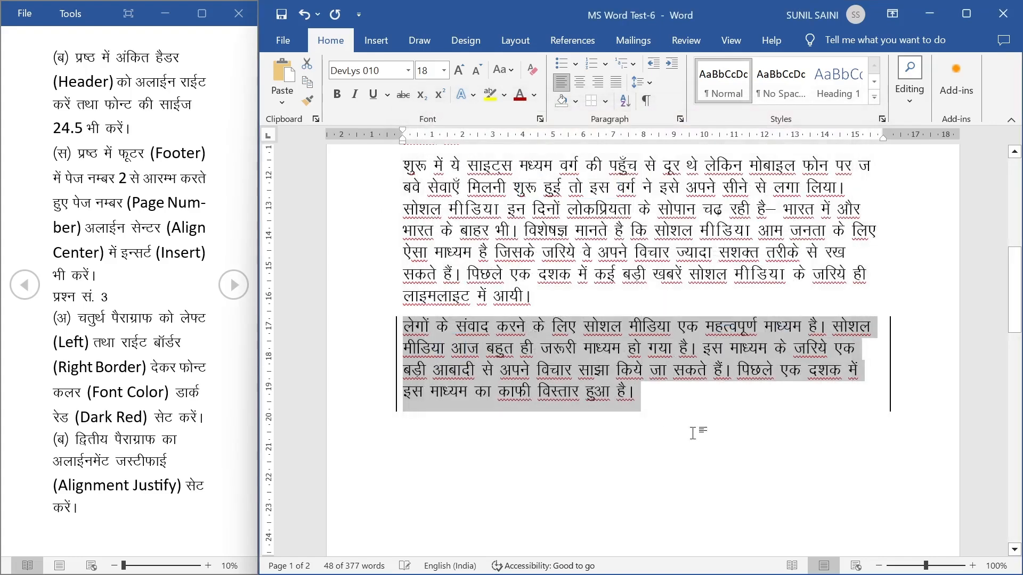
{"action": "left_click", "coordinate": [663, 445]}
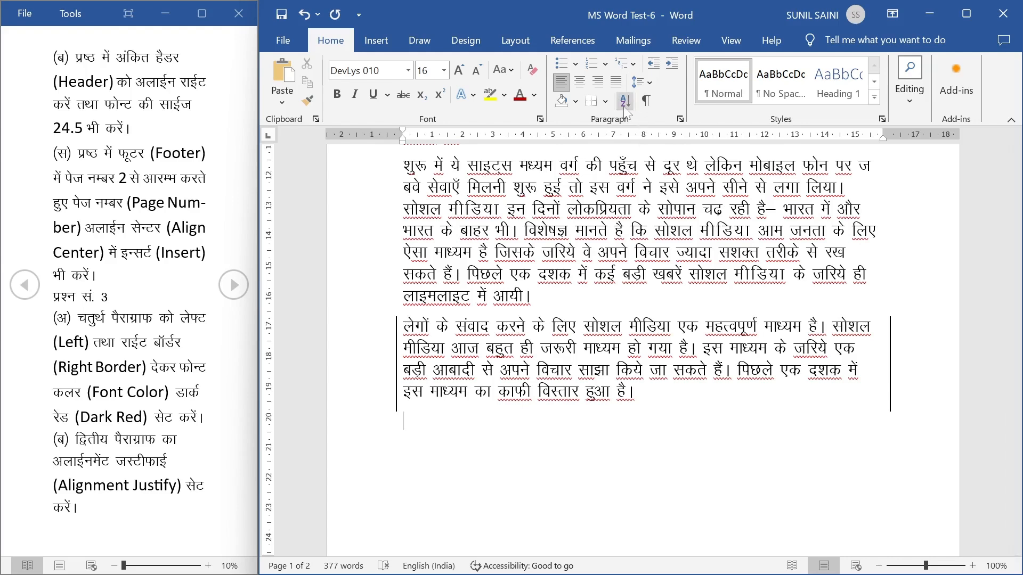
{"action": "left_click", "coordinate": [605, 102]}
{"action": "left_click", "coordinate": [608, 420]}
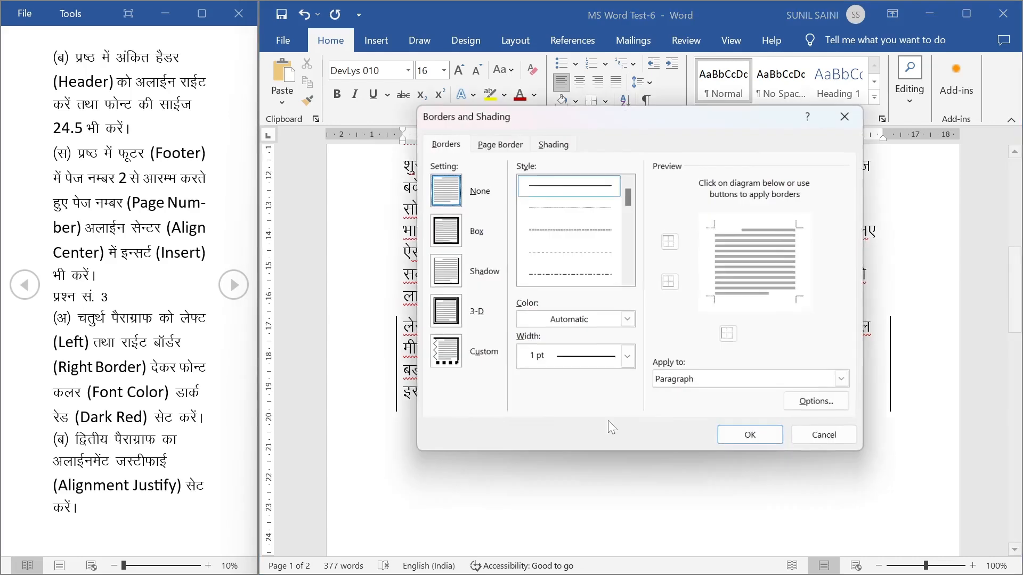
{"action": "left_click", "coordinate": [815, 437]}
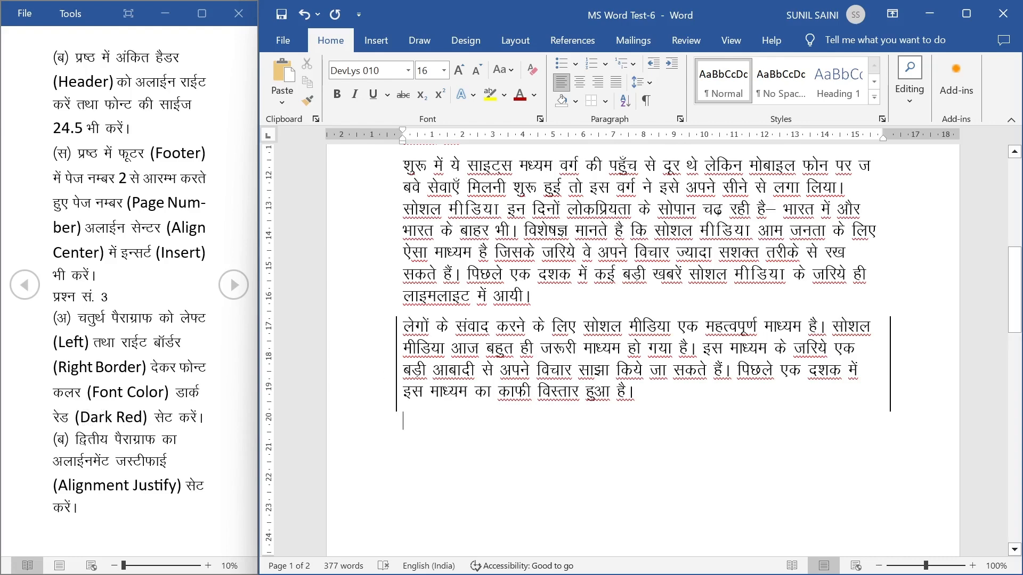
Set the font color of the fourth paragraph's text to the standard Dark Red.
{"action": "left_click_drag", "start_coordinate": [403, 325], "coordinate": [640, 394]}
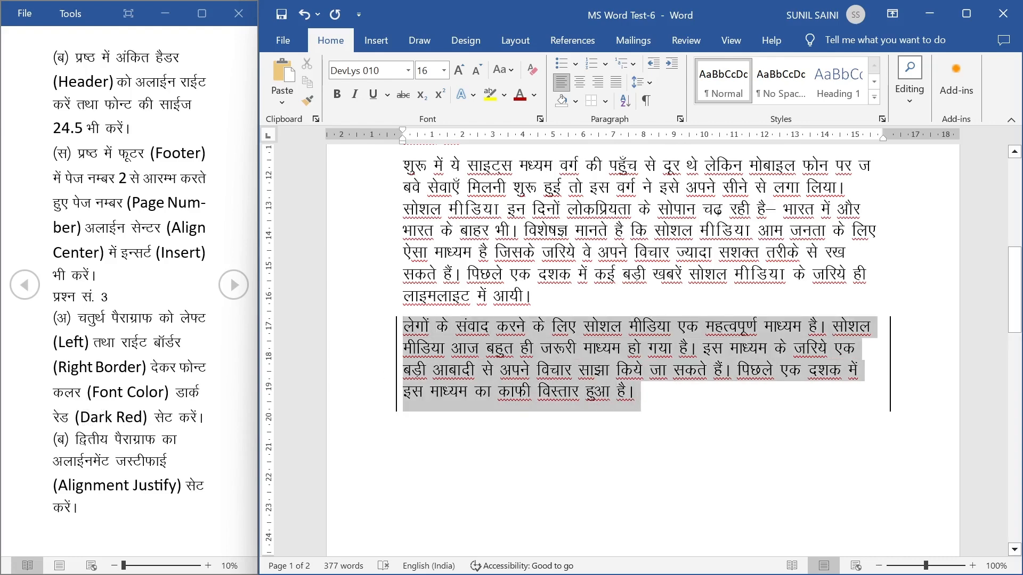
{"action": "left_click", "coordinate": [534, 95]}
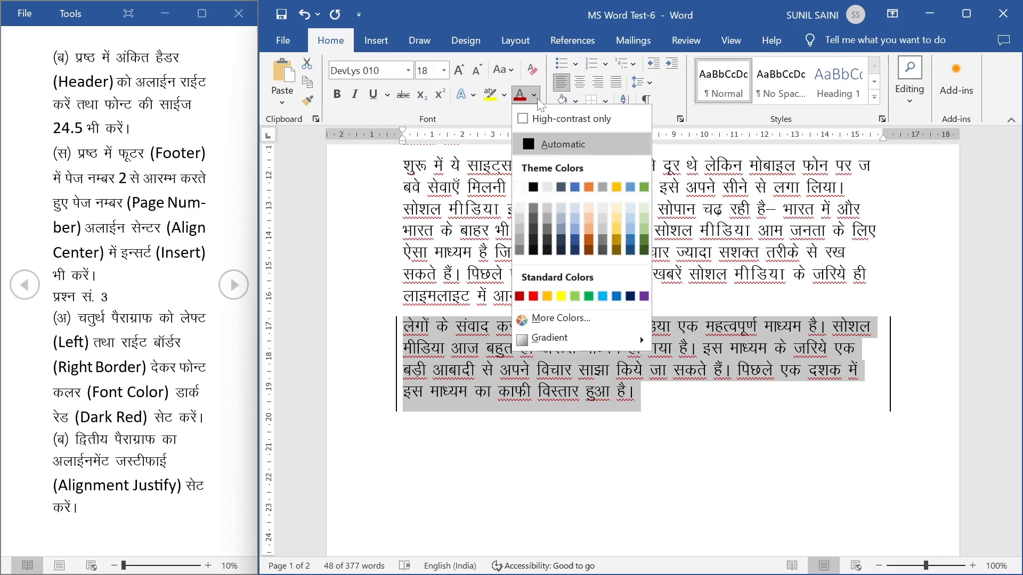
{"action": "left_click", "coordinate": [519, 296]}
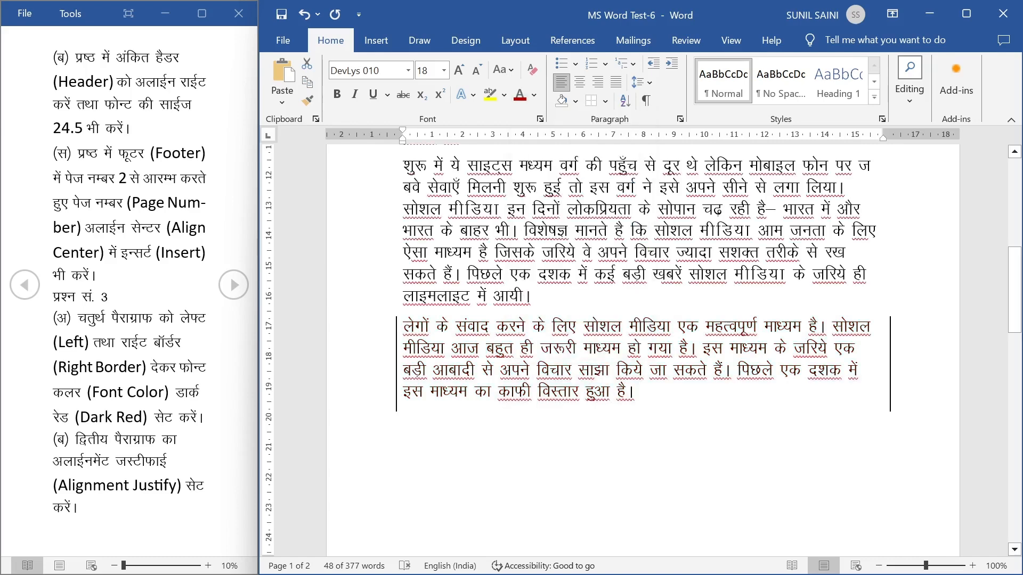
{"action": "left_click", "coordinate": [498, 432]}
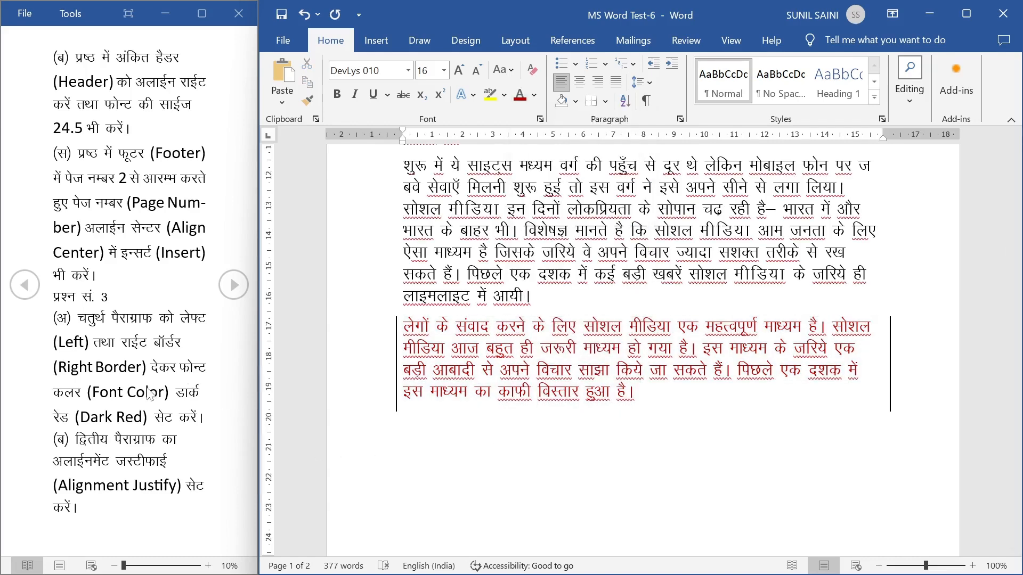
Follow question 3 (ब) in the instructions and set the second paragraph's alignment to Justify.
{"action": "triple_click", "coordinate": [148, 420]}
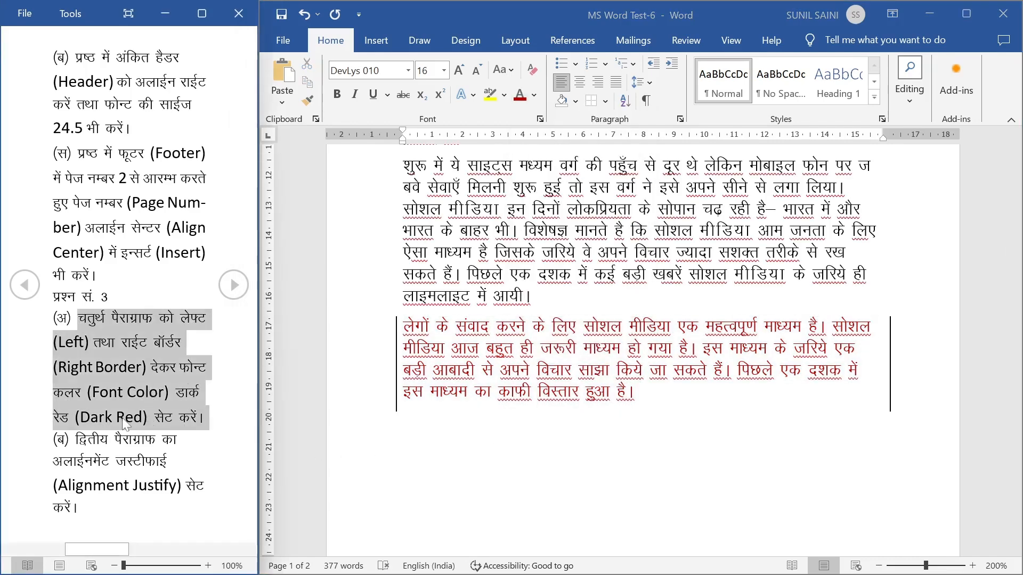
{"action": "left_click", "coordinate": [77, 440]}
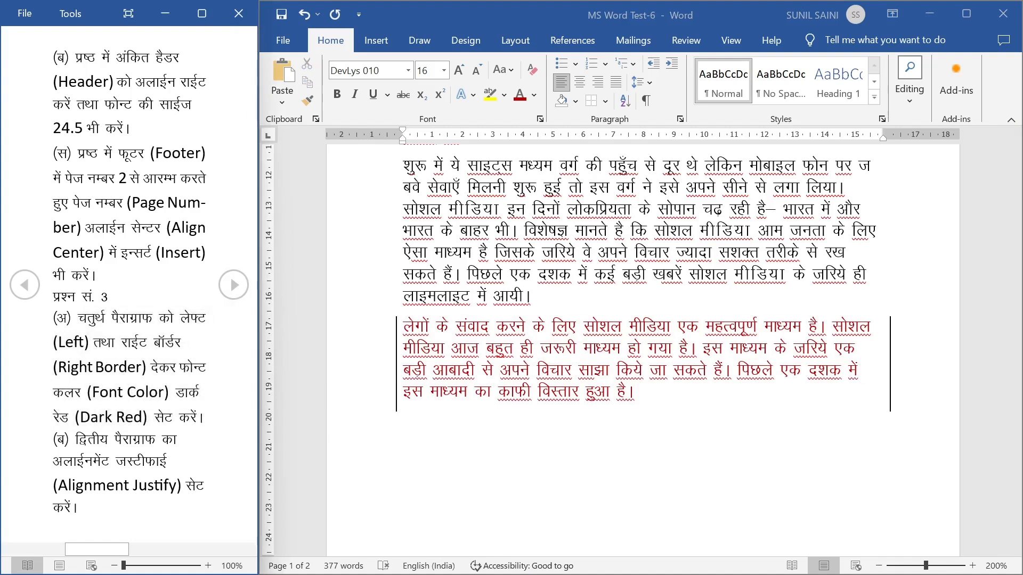
{"action": "left_click_drag", "start_coordinate": [76, 440], "coordinate": [109, 510]}
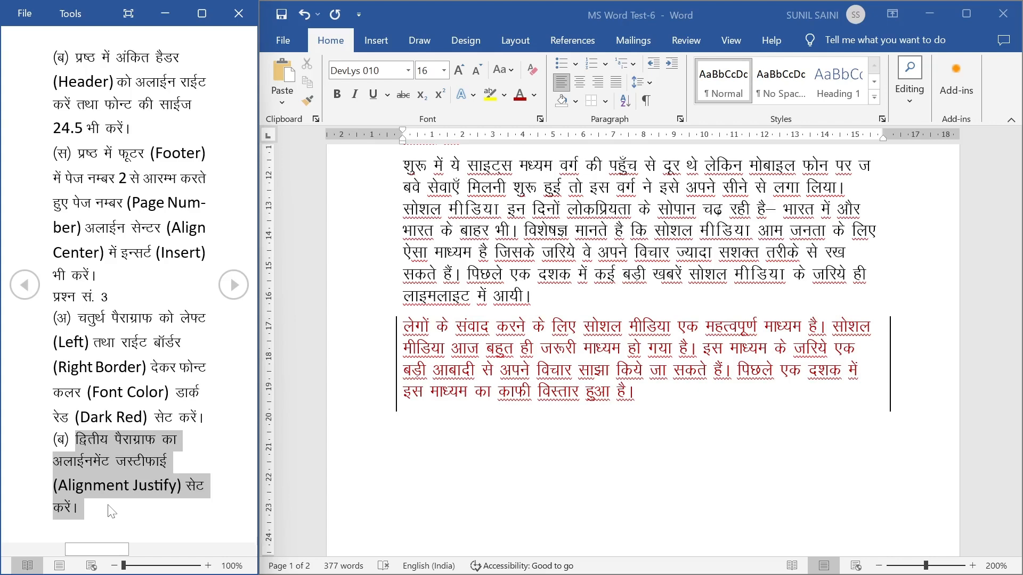
{"action": "scroll", "coordinate": [506, 388], "scroll_direction": "up", "scroll_amount": 3}
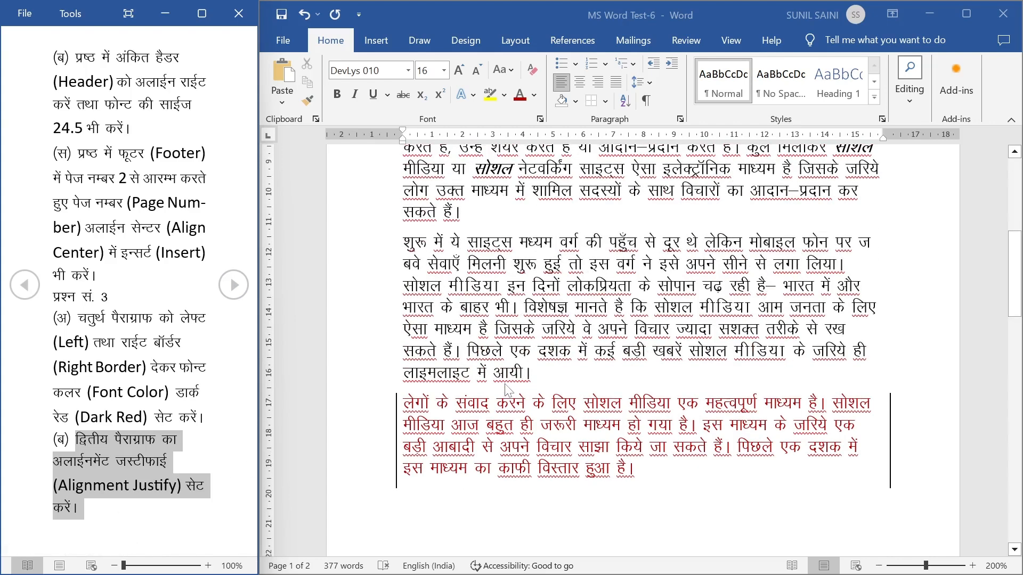
{"action": "scroll", "coordinate": [506, 388], "scroll_direction": "up", "scroll_amount": 5}
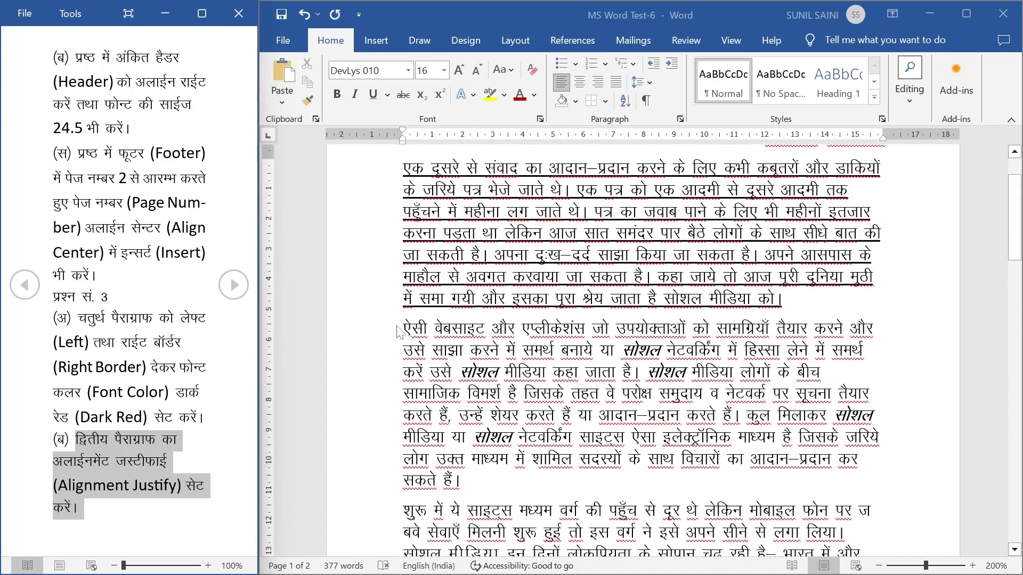
{"action": "left_click_drag", "start_coordinate": [410, 336], "coordinate": [463, 482]}
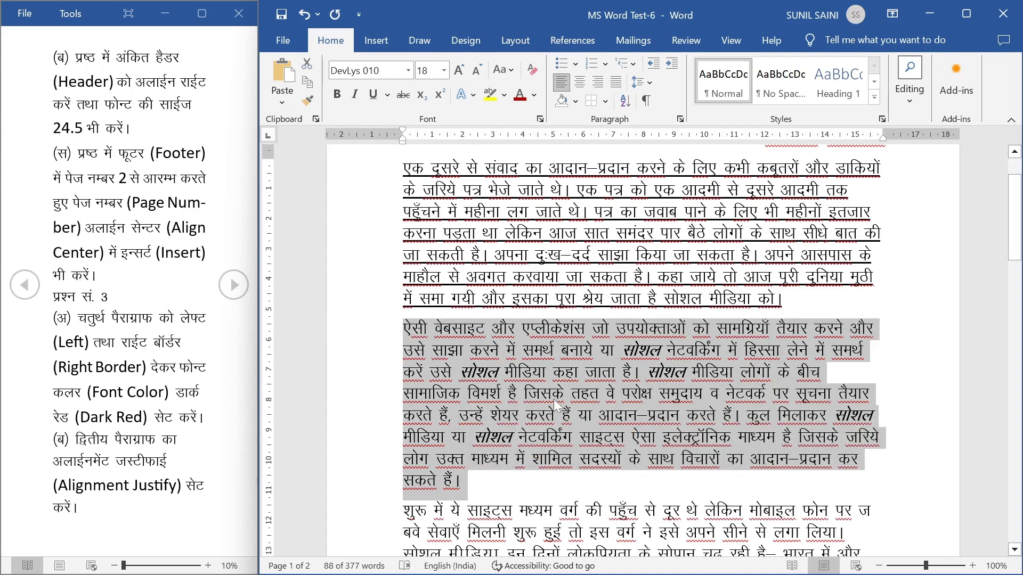
{"action": "left_click", "coordinate": [596, 395]}
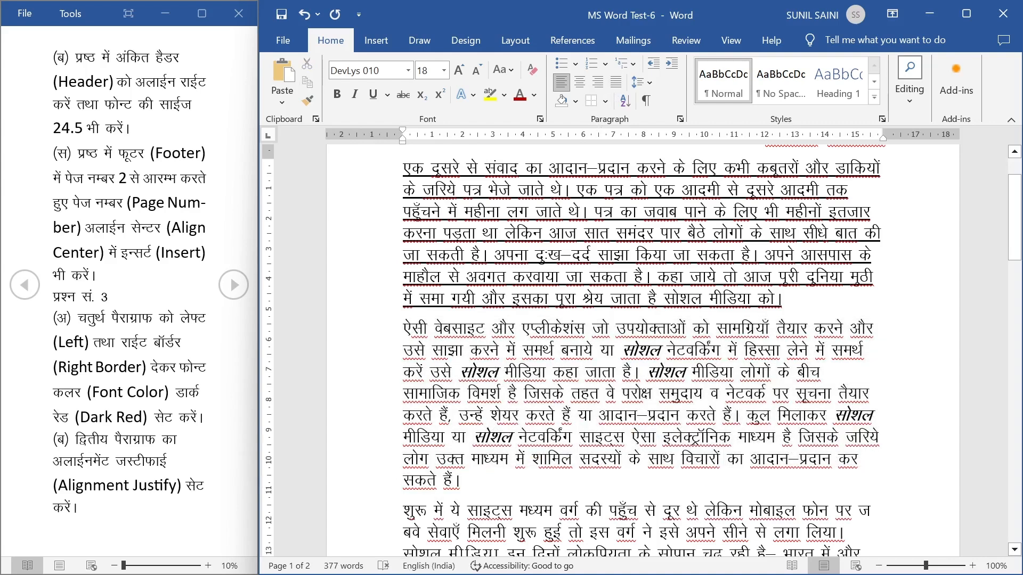
{"action": "left_click_drag", "start_coordinate": [404, 329], "coordinate": [463, 482]}
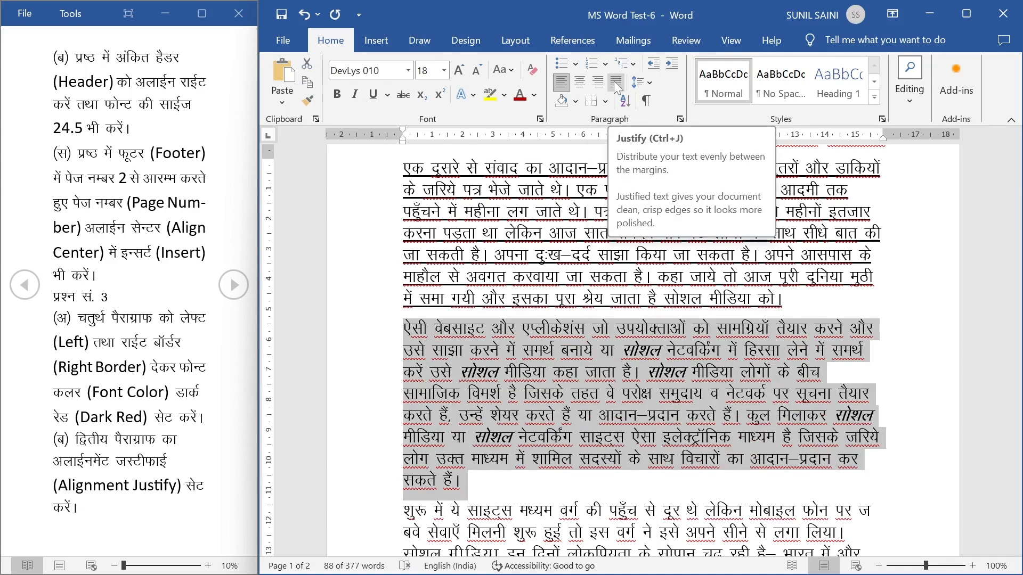
{"action": "left_click", "coordinate": [616, 85]}
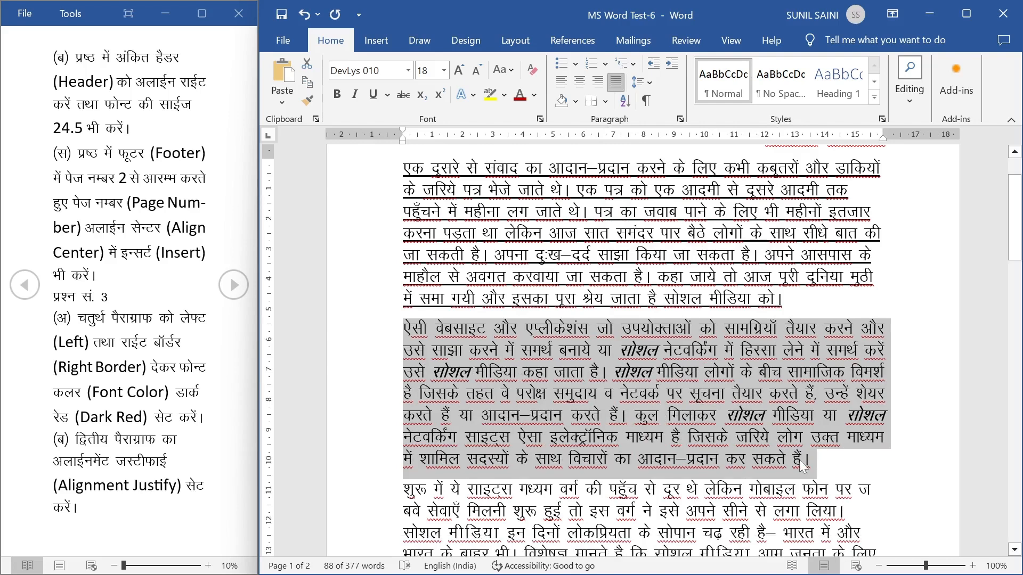
{"action": "left_click", "coordinate": [823, 466]}
Read question 3 (स) on the next instruction page and go through the document's paragraphs to locate the third one.
{"action": "left_click", "coordinate": [185, 471]}
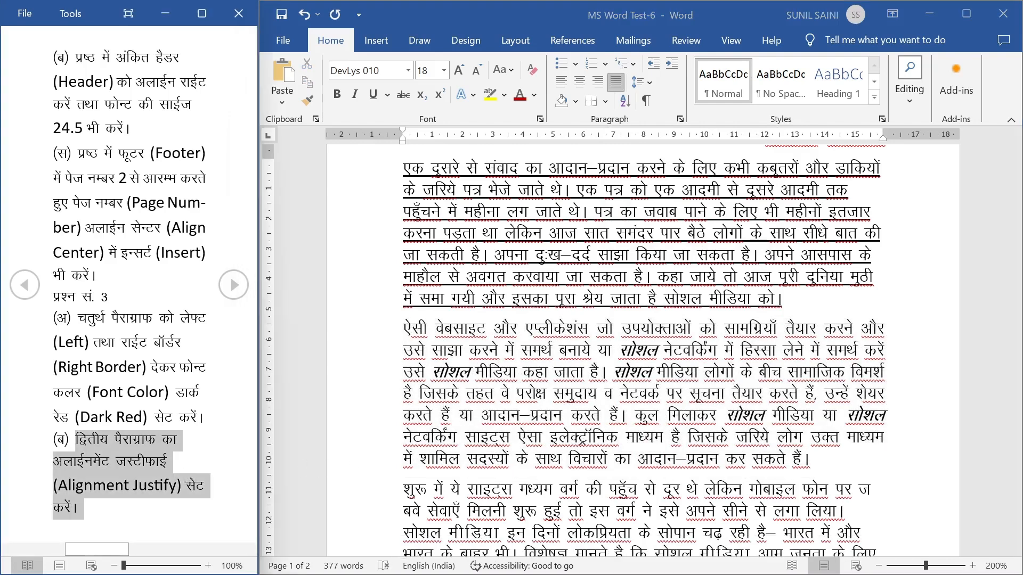
{"action": "left_click", "coordinate": [234, 285]}
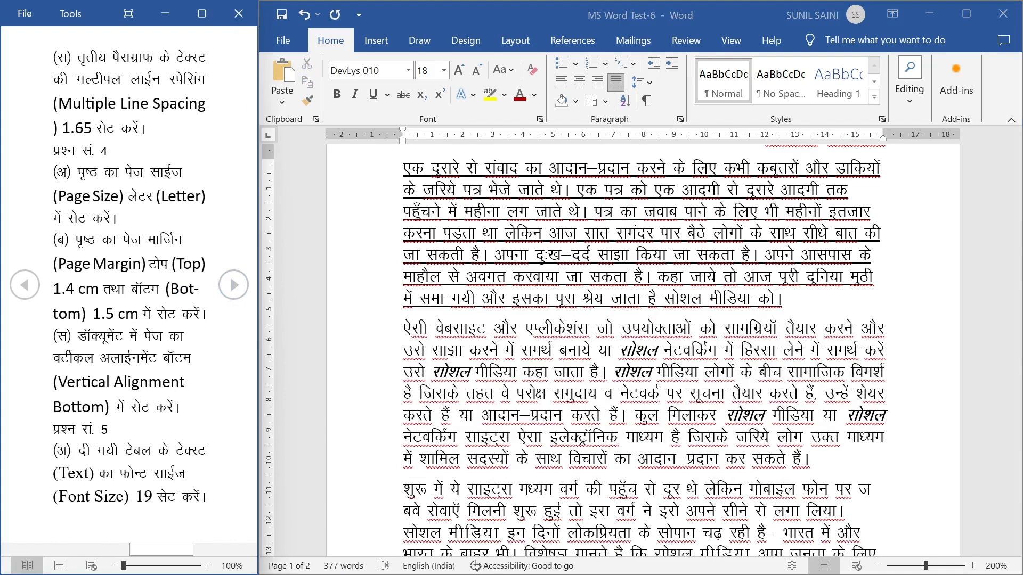
{"action": "left_click_drag", "start_coordinate": [78, 57], "coordinate": [150, 129]}
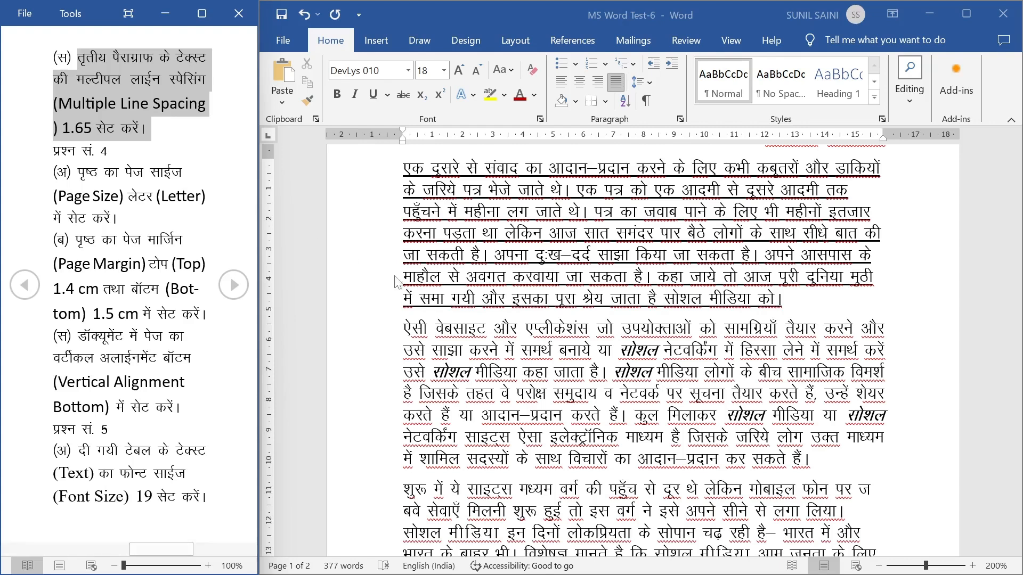
{"action": "scroll", "coordinate": [500, 261], "scroll_direction": "up", "scroll_amount": 2}
{"action": "left_click", "coordinate": [499, 260]}
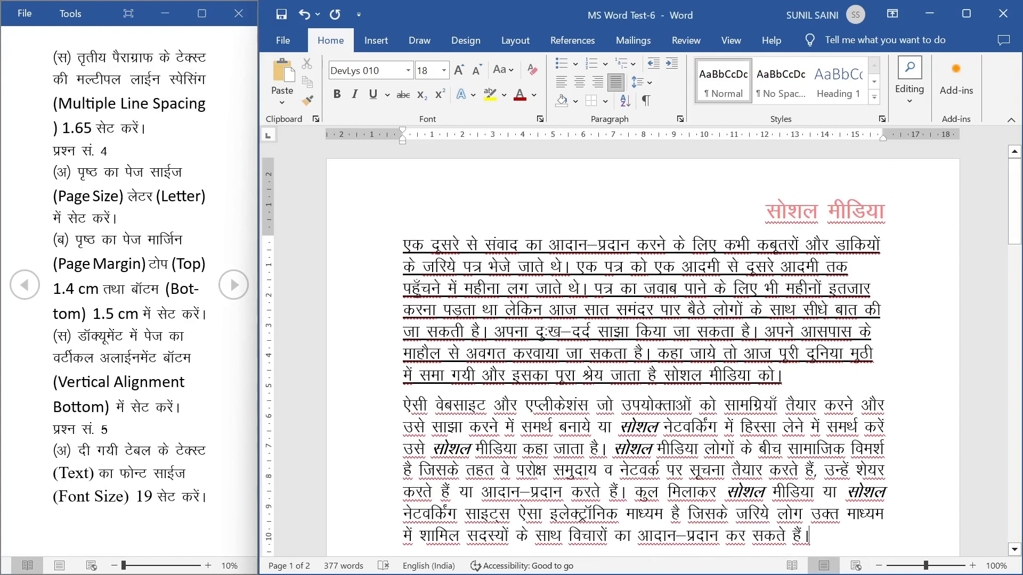
{"action": "scroll", "coordinate": [500, 261], "scroll_direction": "down", "scroll_amount": 3}
{"action": "scroll", "coordinate": [639, 346], "scroll_direction": "down", "scroll_amount": 3}
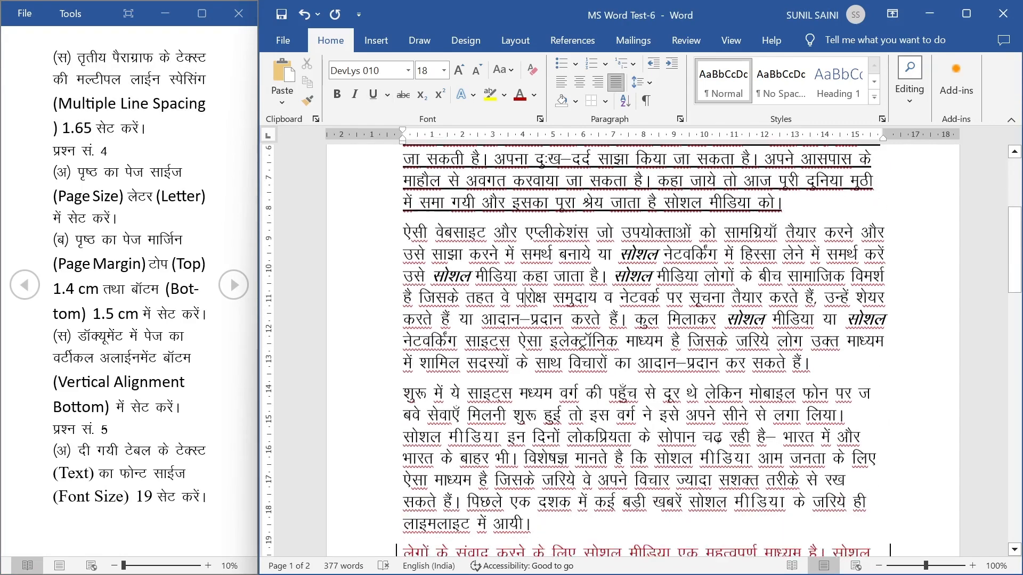
Set the line spacing of the third paragraph to Multiple at 1.65.
{"action": "left_click_drag", "start_coordinate": [403, 298], "coordinate": [535, 429]}
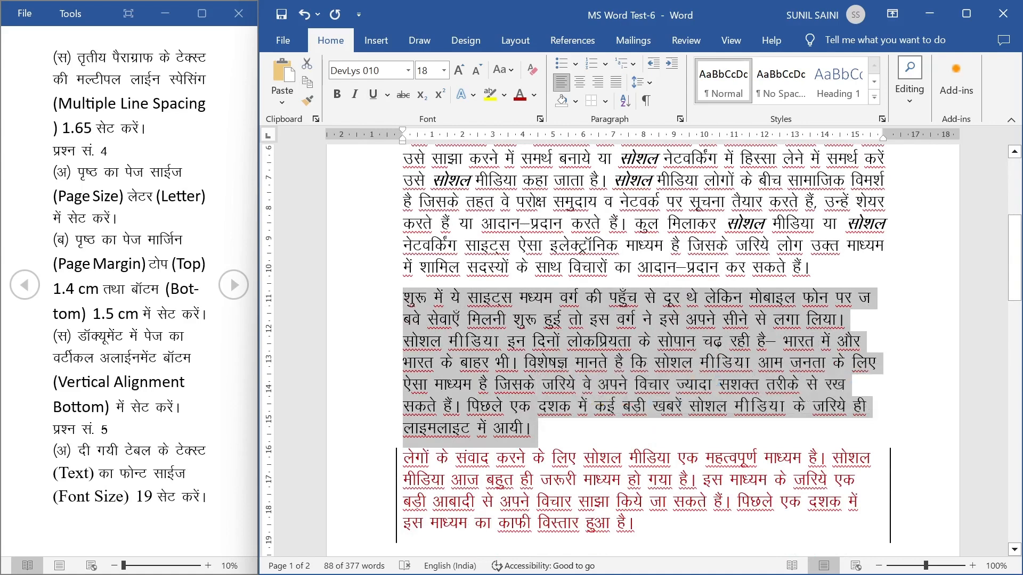
{"action": "left_click", "coordinate": [680, 121]}
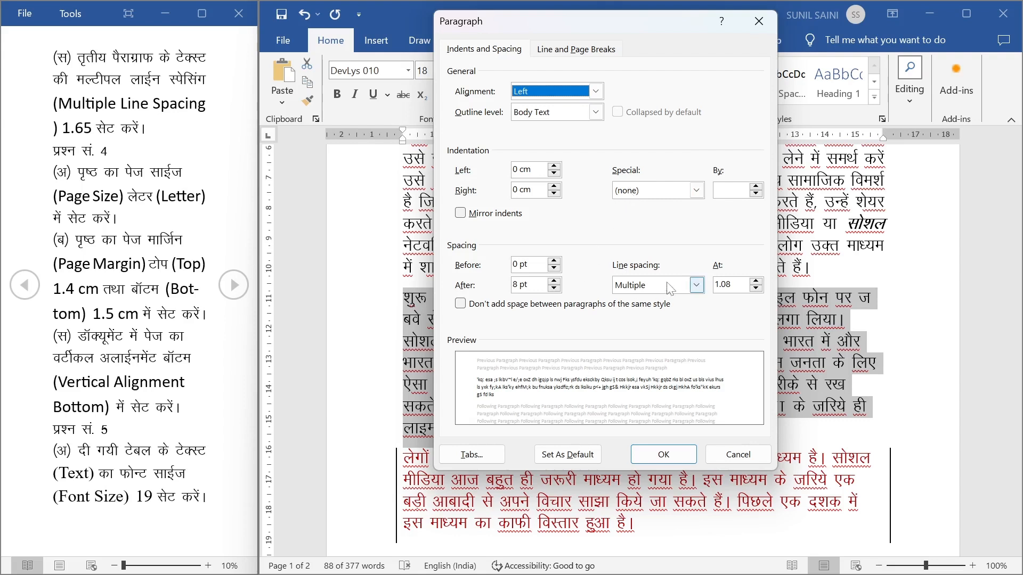
{"action": "left_click", "coordinate": [697, 286]}
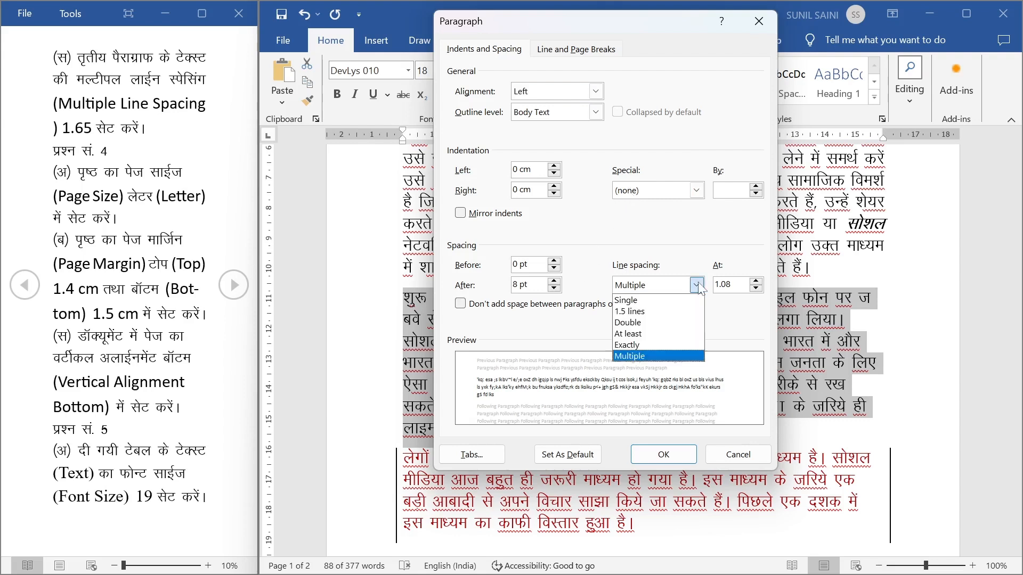
{"action": "left_click", "coordinate": [696, 286]}
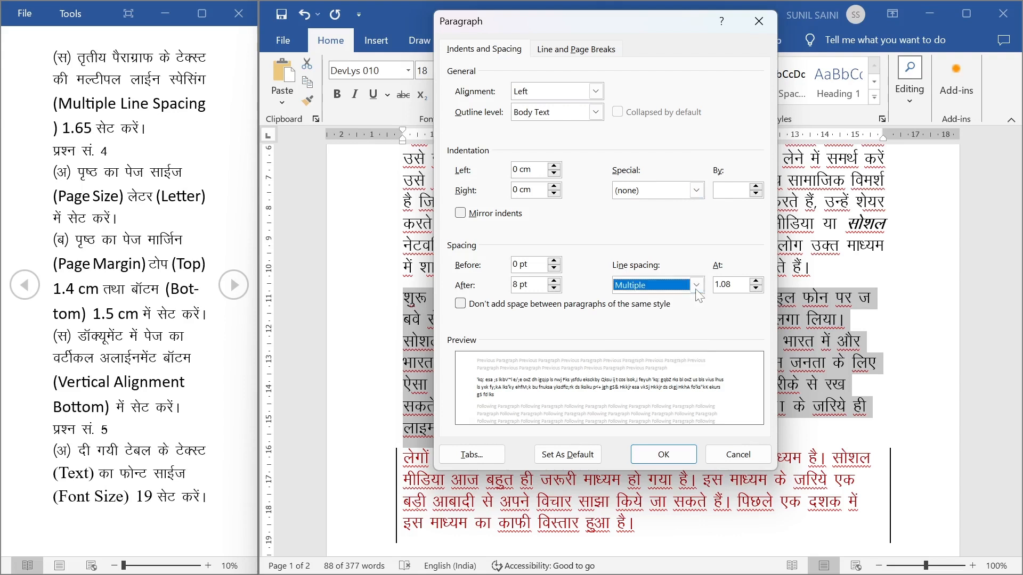
{"action": "left_click", "coordinate": [734, 285]}
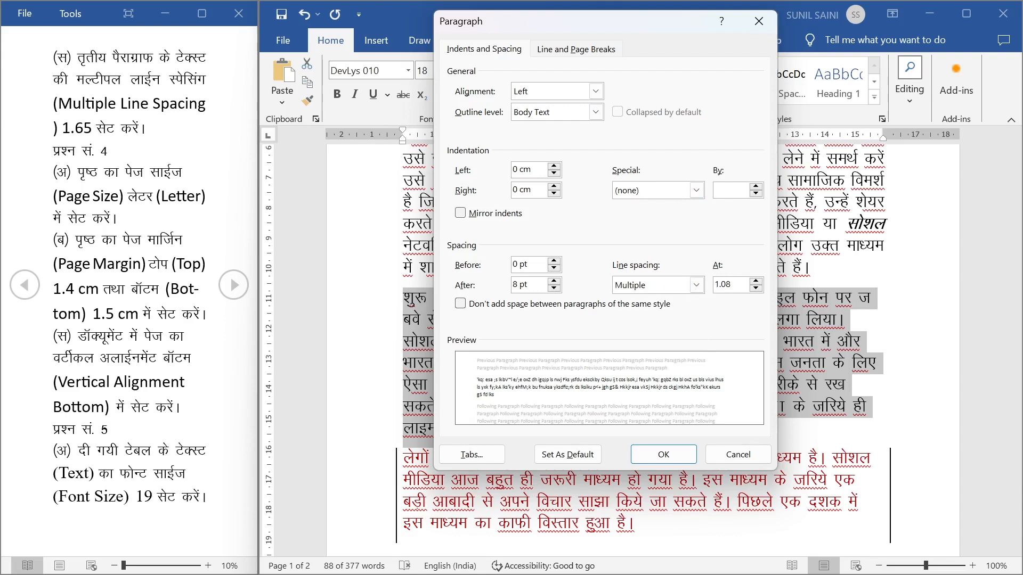
{"action": "key", "text": "BackSpace"}
{"action": "key", "text": "BackSpace"}
{"action": "type", "text": "65"}
{"action": "left_click", "coordinate": [661, 456]}
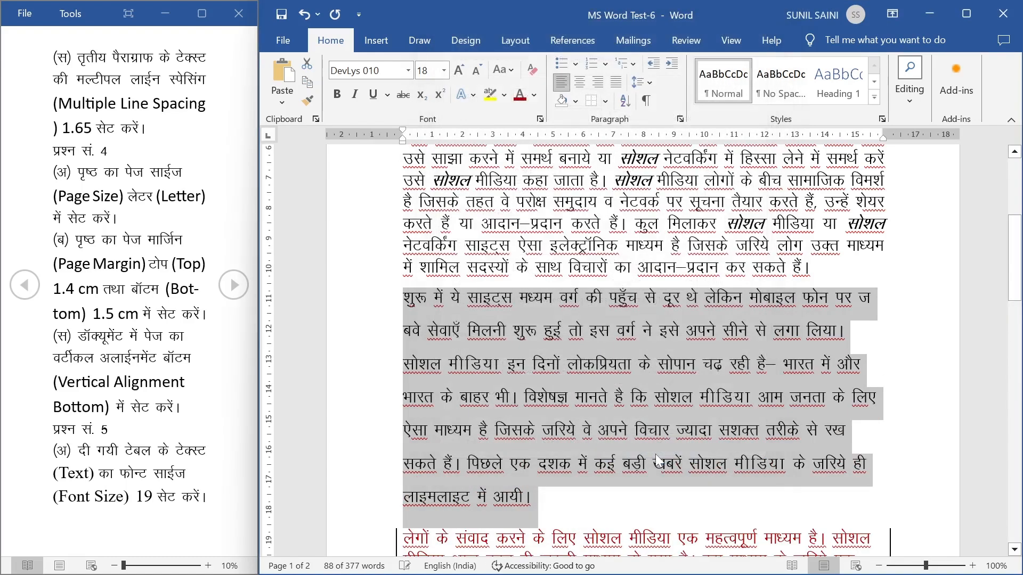
Follow question 4 (अ) in the instructions and set the document's page size to Letter.
{"action": "left_click", "coordinate": [554, 506]}
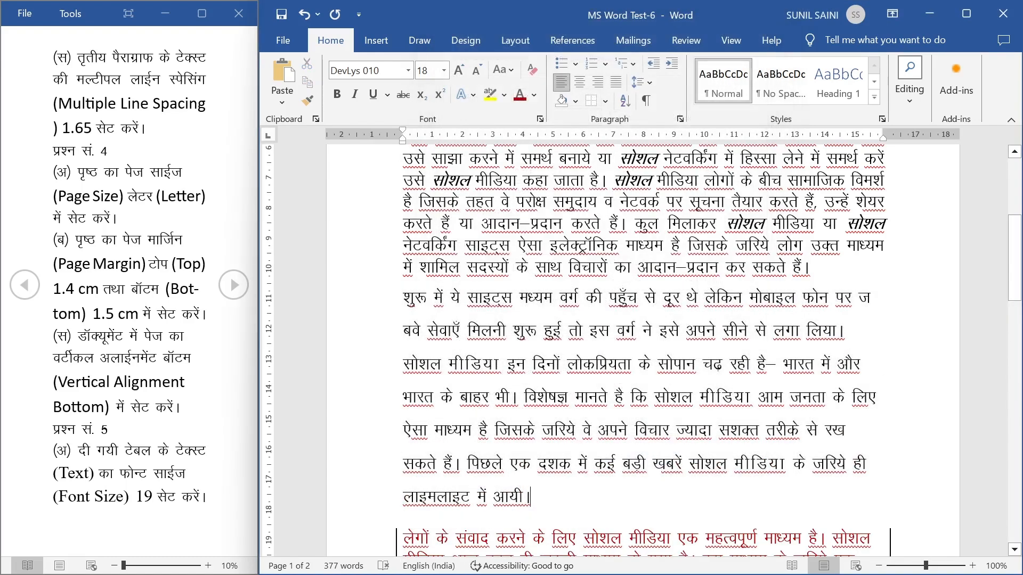
{"action": "triple_click", "coordinate": [140, 135]}
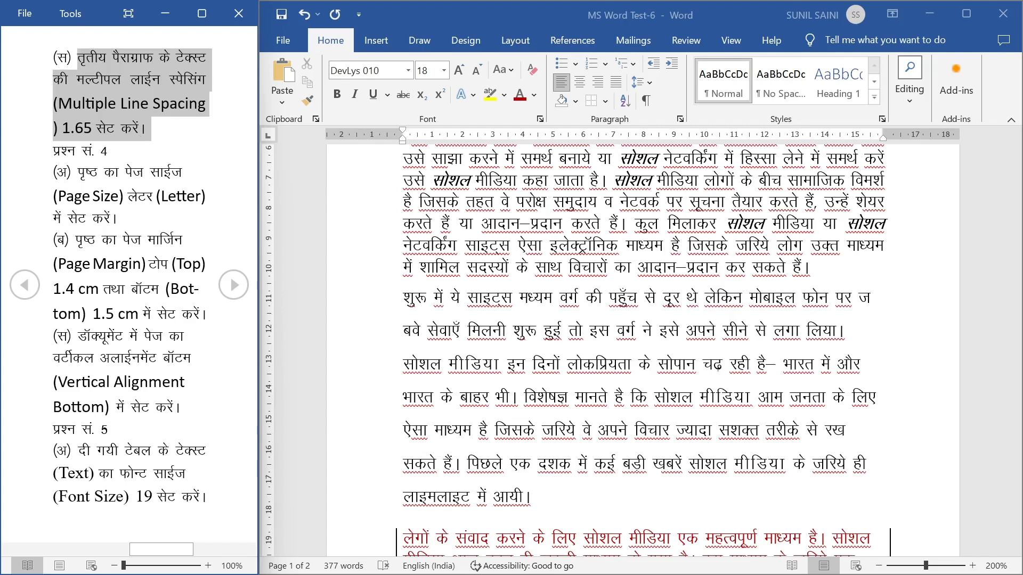
{"action": "key", "text": "ctrl+c"}
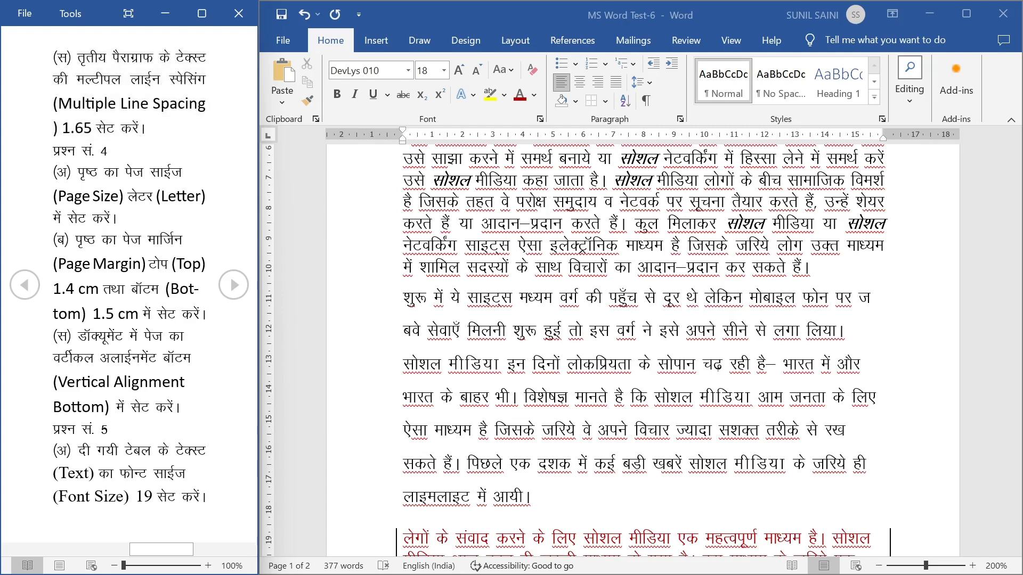
{"action": "left_click_drag", "start_coordinate": [77, 172], "coordinate": [128, 226]}
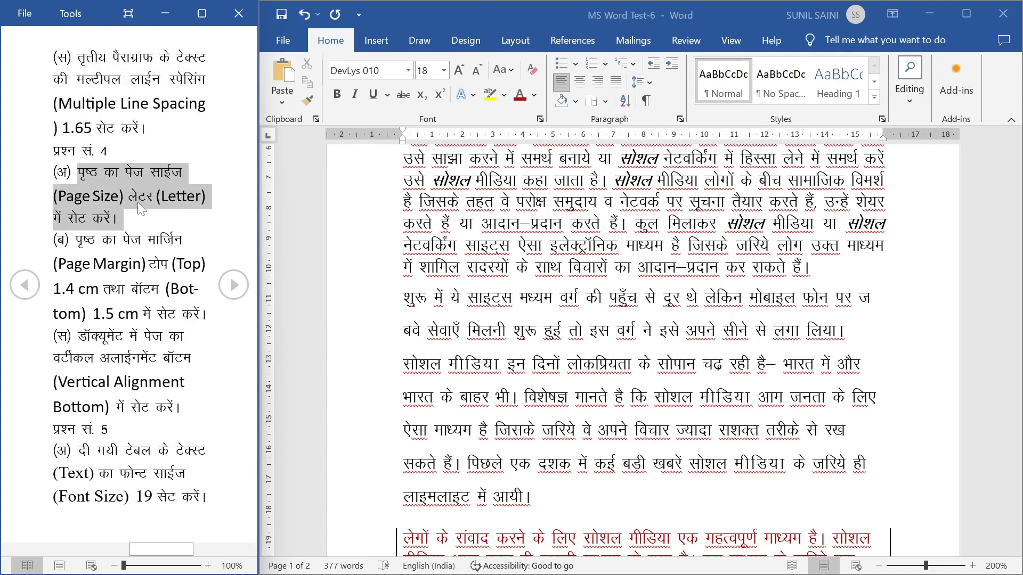
{"action": "left_click", "coordinate": [509, 52]}
{"action": "left_click", "coordinate": [514, 49]}
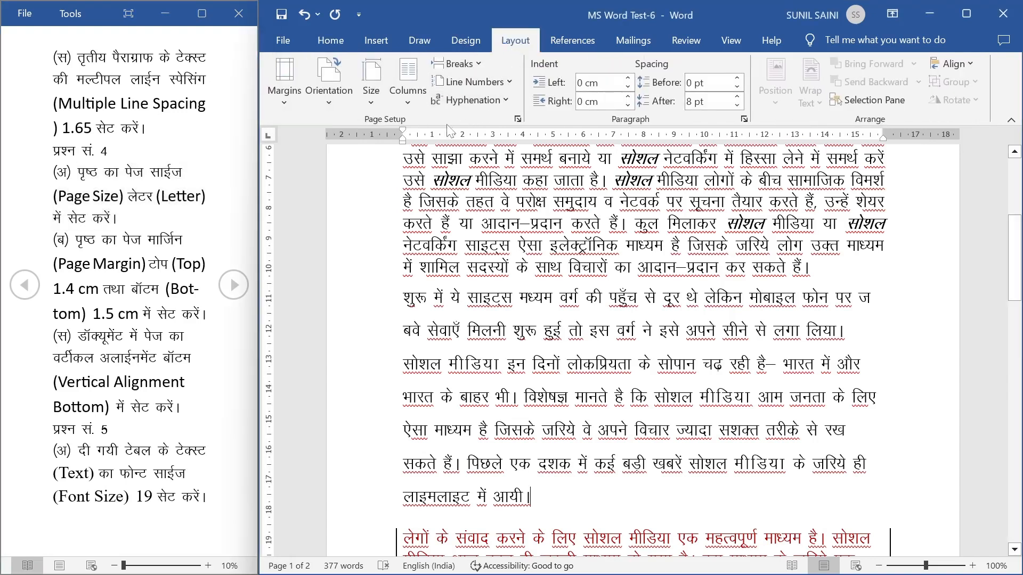
{"action": "left_click", "coordinate": [370, 99]}
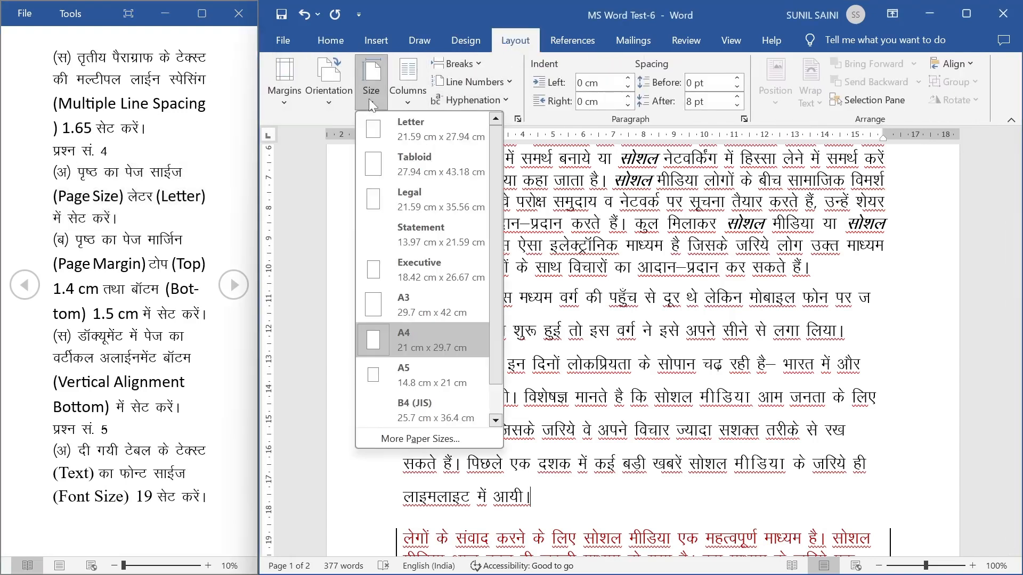
{"action": "left_click", "coordinate": [397, 135]}
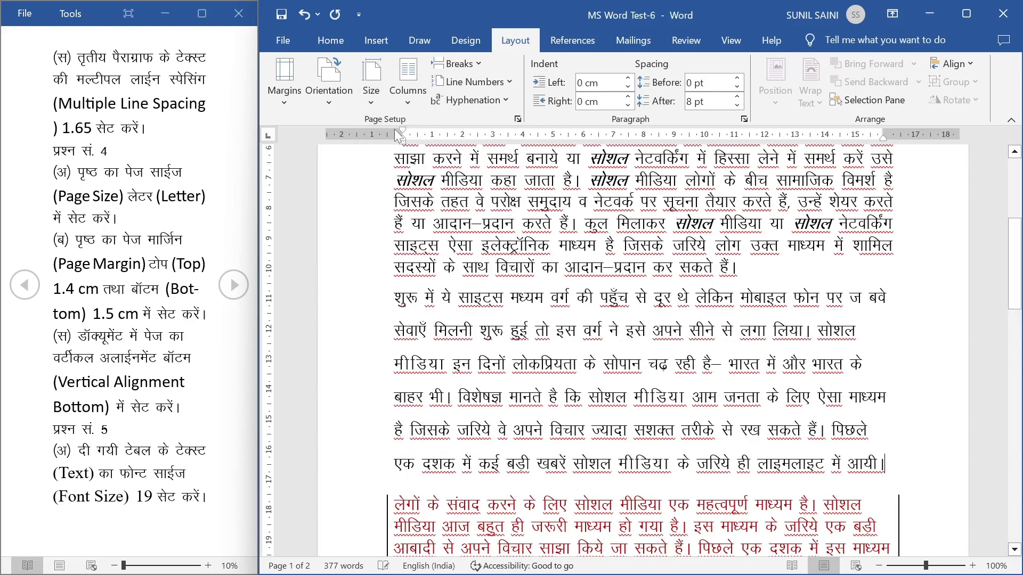
Follow question 4 (ब) in the instructions and set a custom top page margin of 1.4 cm.
{"action": "triple_click", "coordinate": [86, 199]}
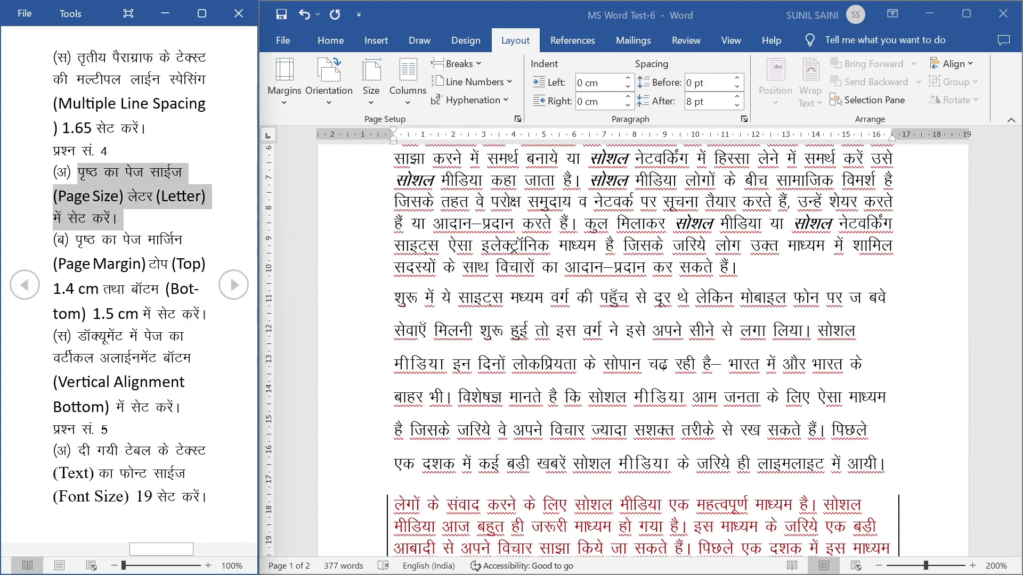
{"action": "left_click_drag", "start_coordinate": [75, 240], "coordinate": [205, 315]}
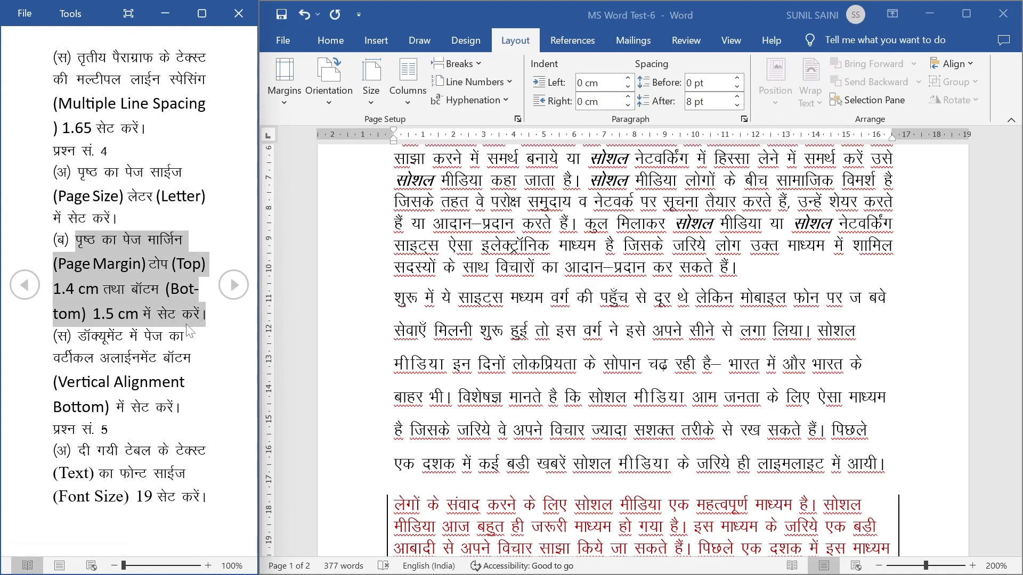
{"action": "left_click", "coordinate": [289, 99]}
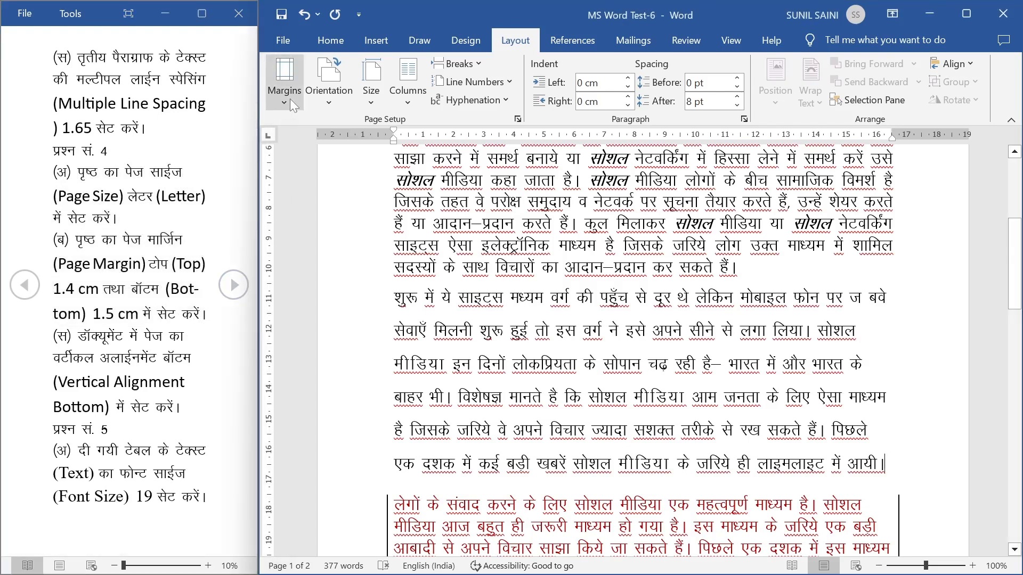
{"action": "left_click", "coordinate": [324, 471]}
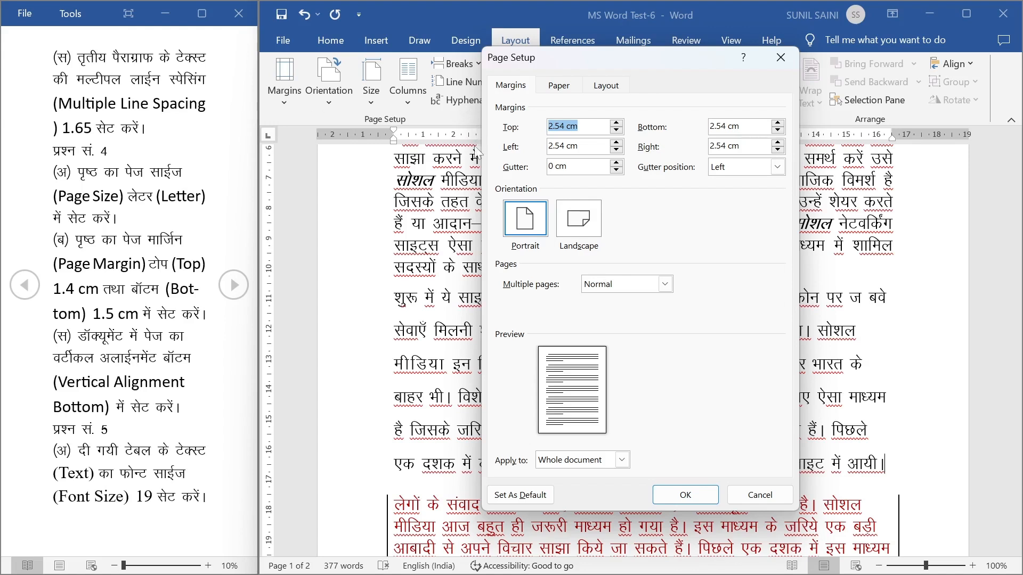
{"action": "left_click", "coordinate": [562, 126]}
{"action": "key", "text": "BackSpace"}
{"action": "key", "text": "BackSpace"}
{"action": "key", "text": "BackSpace"}
{"action": "key", "text": "BackSpace"}
{"action": "type", "text": "1.4"}
Set the bottom page margin to 1.5 cm and apply the margins to the whole document.
{"action": "left_click", "coordinate": [720, 126]}
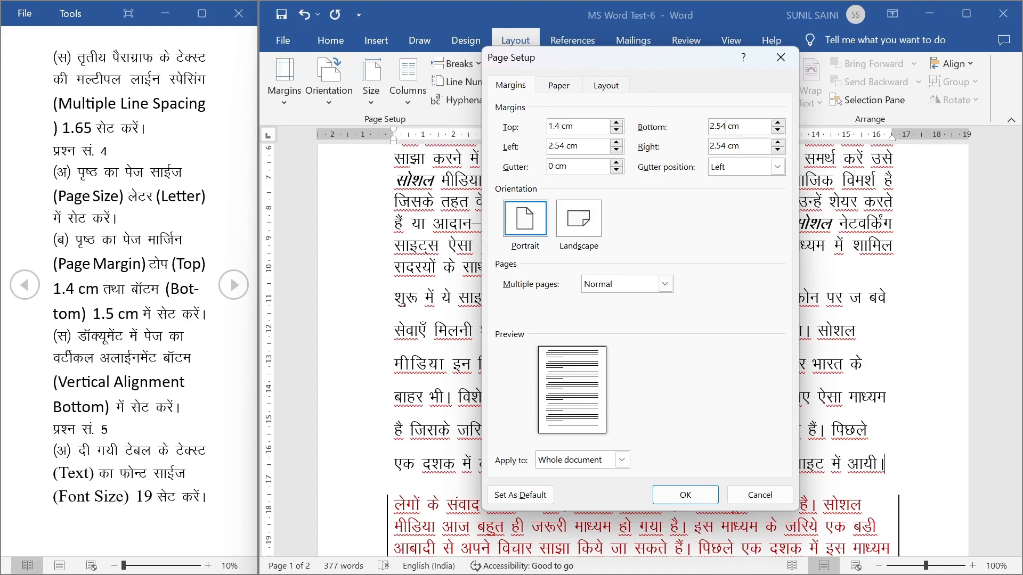
{"action": "key", "text": "BackSpace"}
{"action": "key", "text": "BackSpace"}
{"action": "key", "text": "BackSpace"}
{"action": "key", "text": "BackSpace"}
{"action": "type", "text": "1.5"}
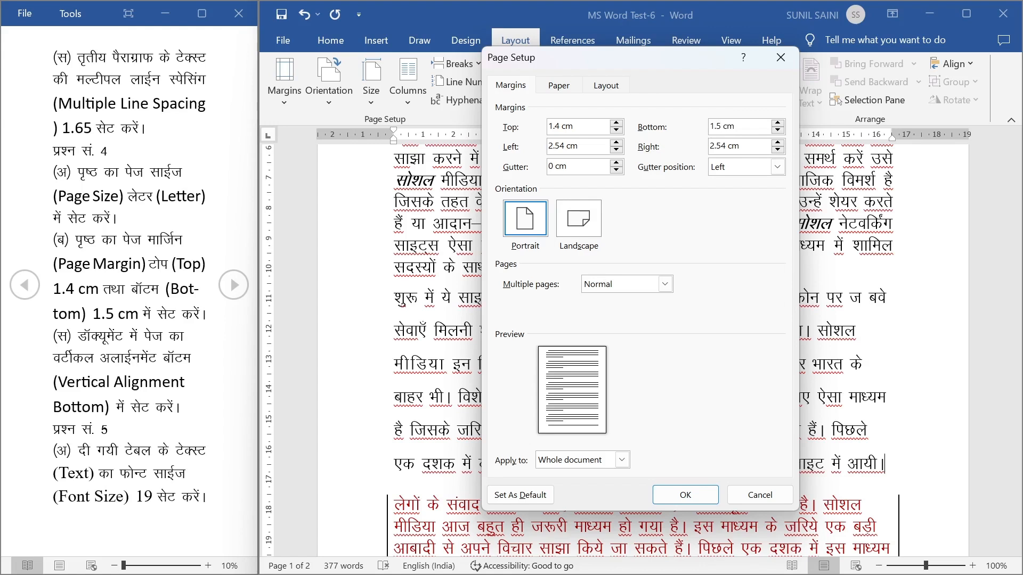
{"action": "left_click", "coordinate": [670, 494]}
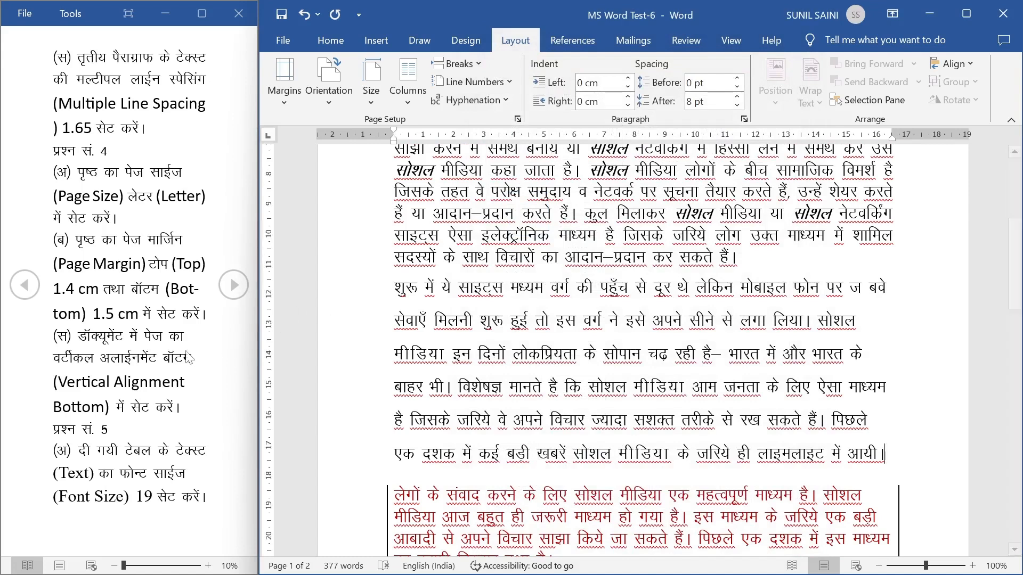
Follow question 4 (स) in the instructions and set the page's vertical alignment to Bottom for the whole document.
{"action": "left_click", "coordinate": [76, 336]}
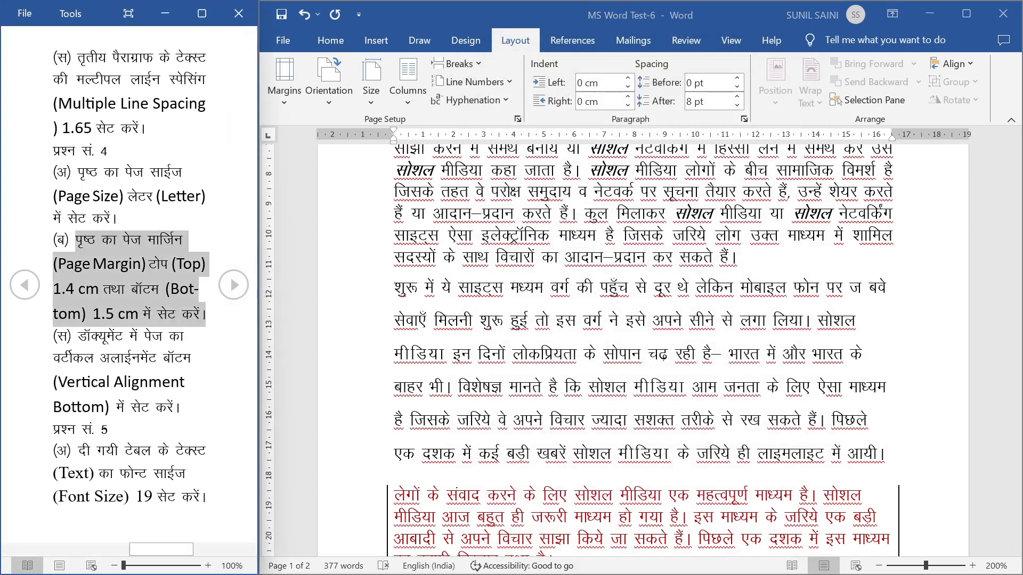
{"action": "left_click_drag", "start_coordinate": [77, 337], "coordinate": [209, 424]}
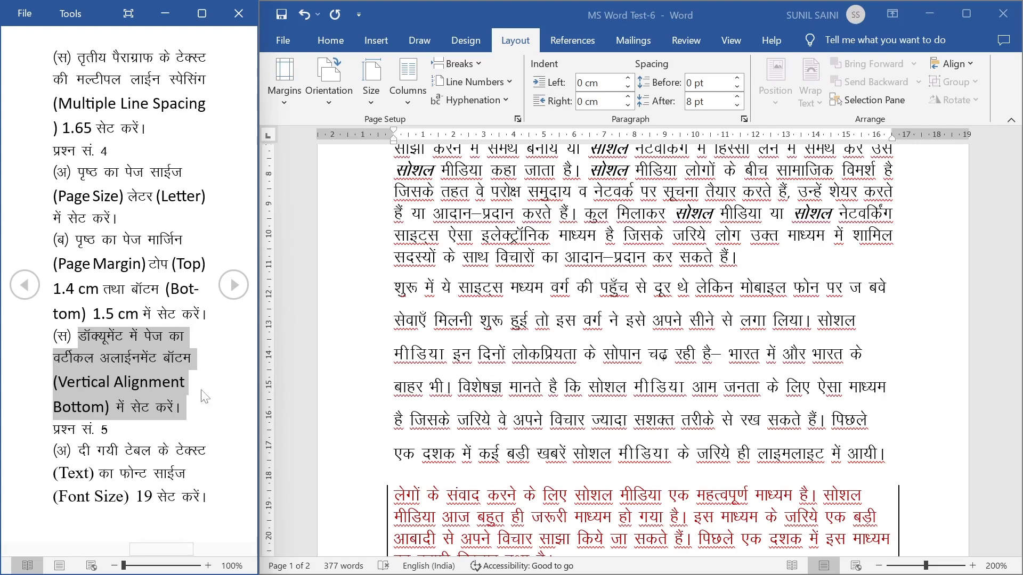
{"action": "left_click", "coordinate": [519, 119]}
{"action": "left_click", "coordinate": [518, 118]}
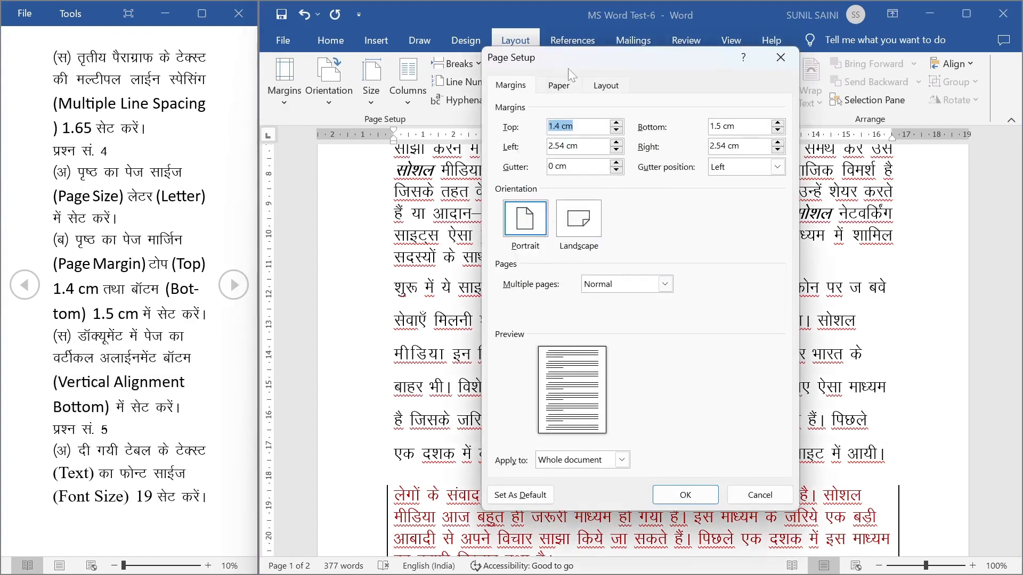
{"action": "left_click", "coordinate": [568, 85]}
{"action": "left_click", "coordinate": [610, 85]}
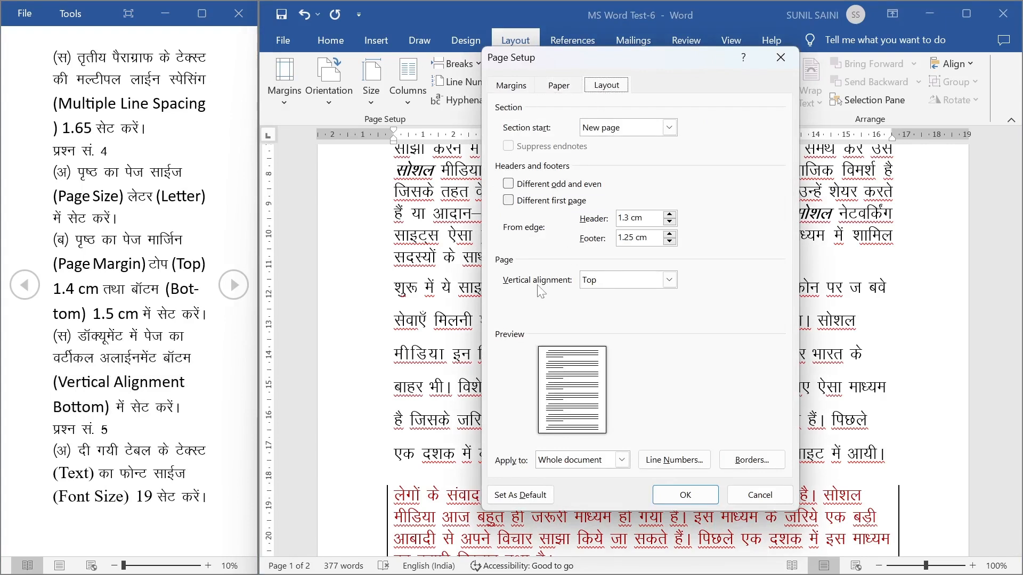
{"action": "left_click", "coordinate": [639, 281]}
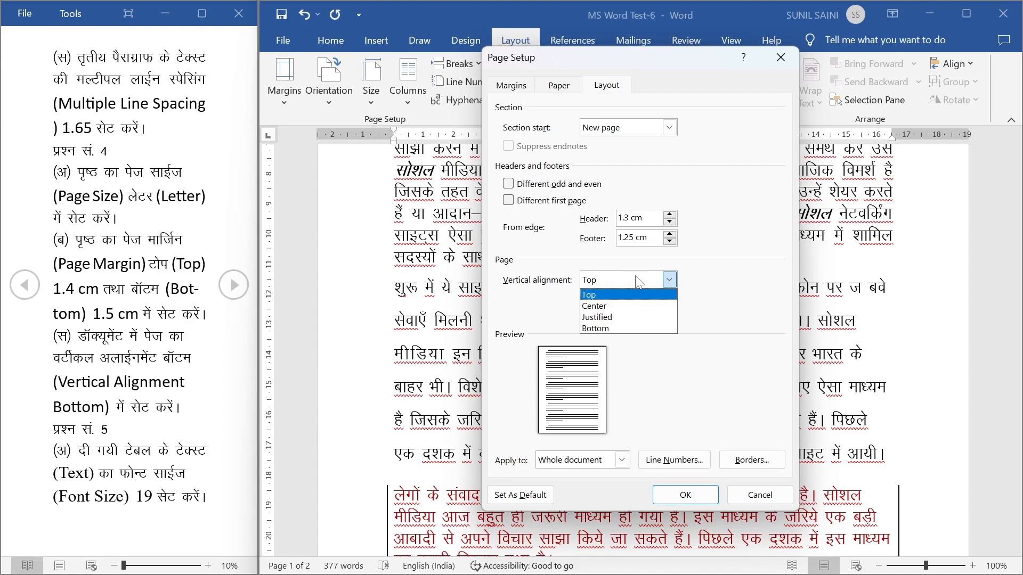
{"action": "left_click", "coordinate": [627, 330]}
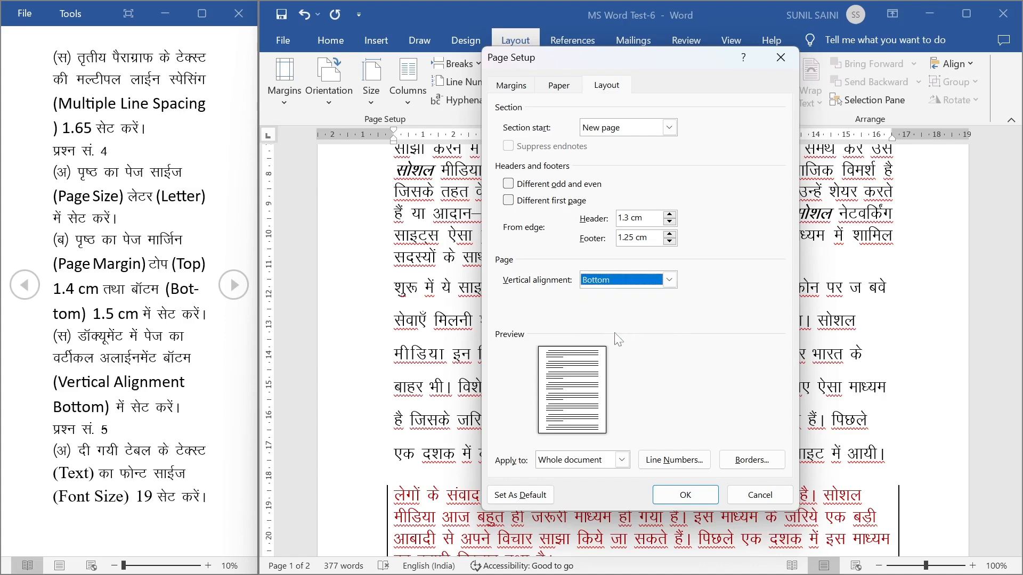
{"action": "left_click", "coordinate": [685, 494]}
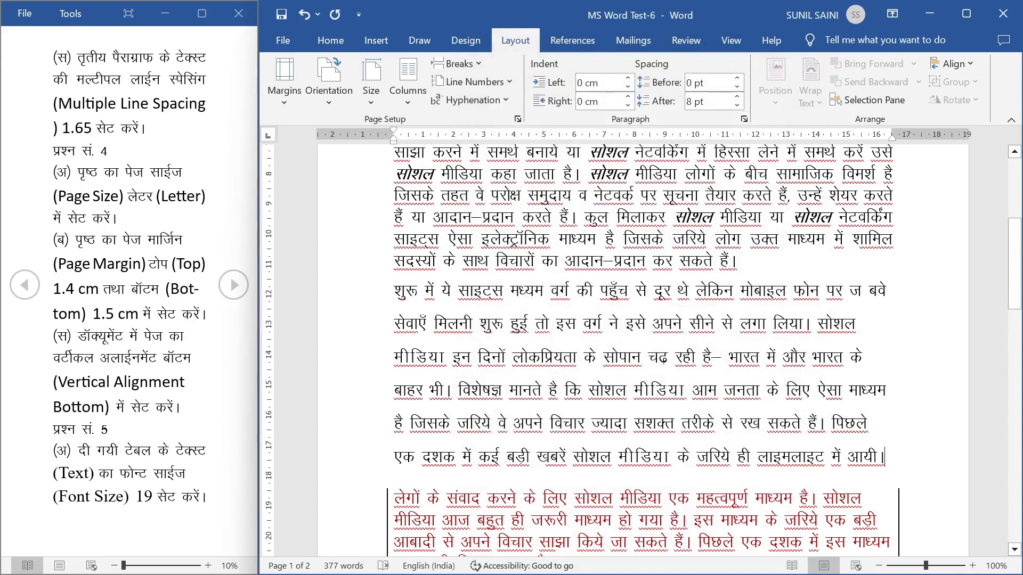
Follow question 5 (अ) in the instructions and set the font size of all text in the social media table to 19.
{"action": "triple_click", "coordinate": [155, 415]}
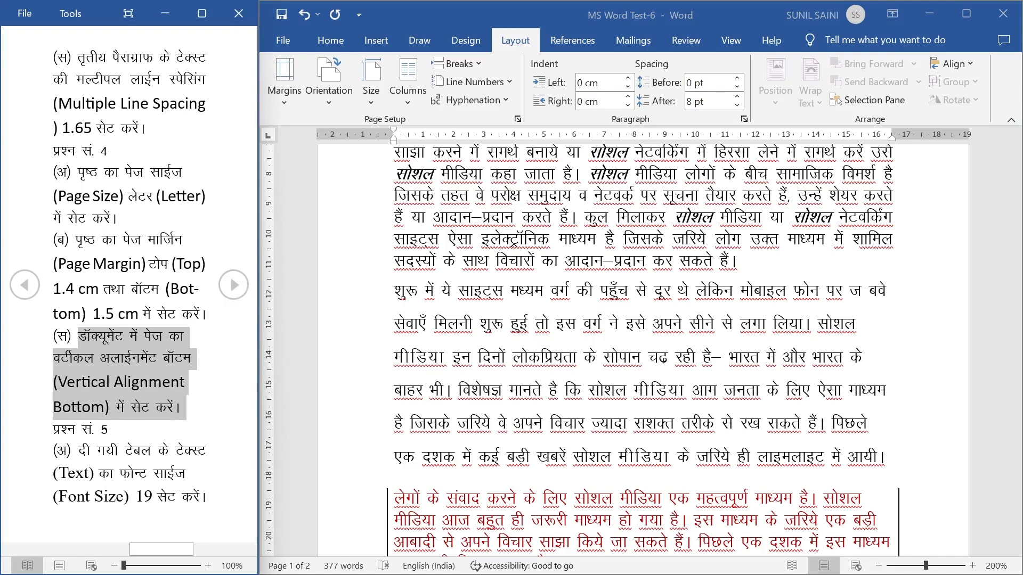
{"action": "left_click_drag", "start_coordinate": [79, 452], "coordinate": [205, 497]}
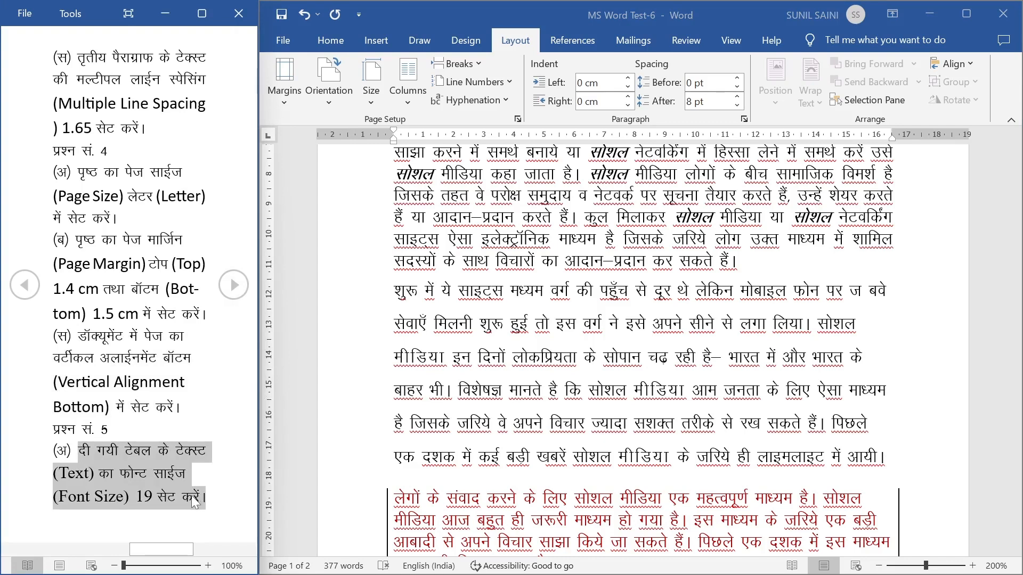
{"action": "scroll", "coordinate": [485, 439], "scroll_direction": "down", "scroll_amount": 1}
{"action": "scroll", "coordinate": [485, 439], "scroll_direction": "down", "scroll_amount": 7}
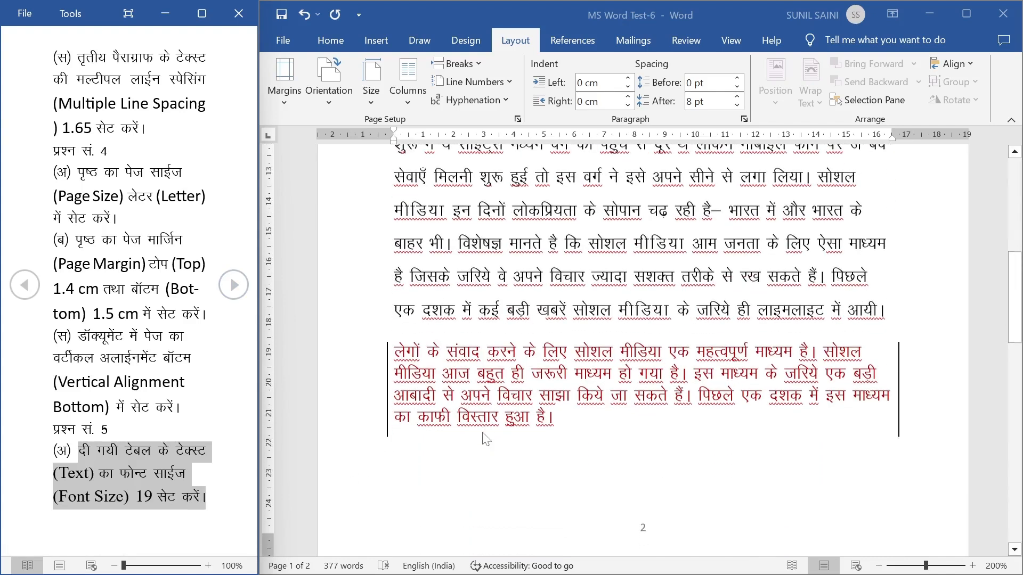
{"action": "scroll", "coordinate": [486, 440], "scroll_direction": "down", "scroll_amount": 6}
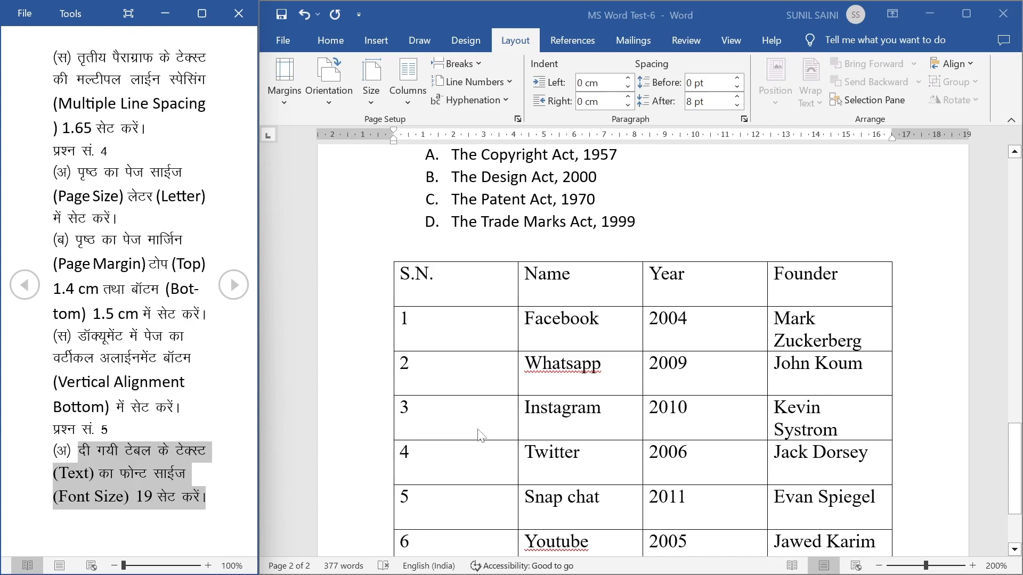
{"action": "left_click", "coordinate": [417, 270]}
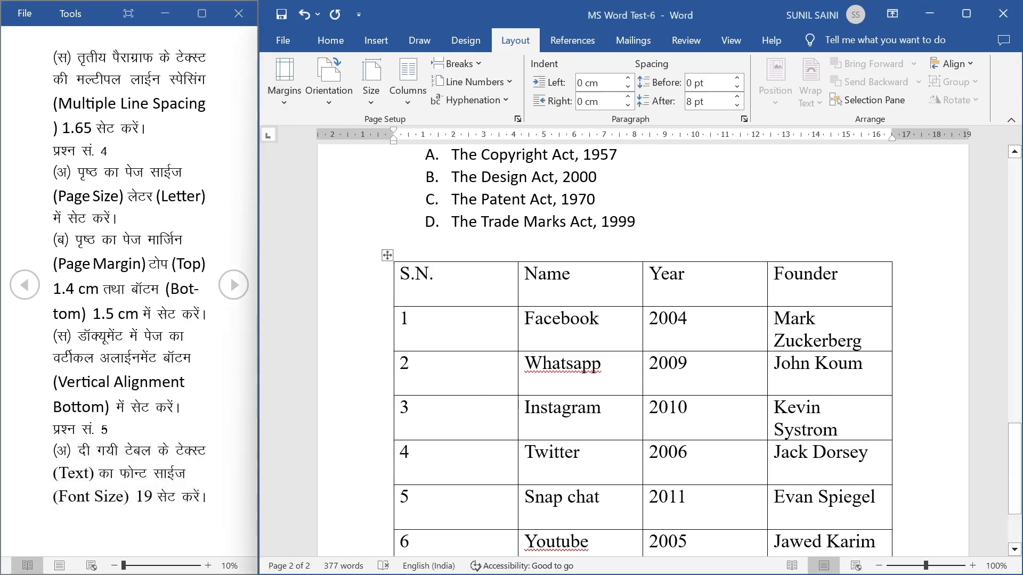
{"action": "left_click", "coordinate": [385, 257]}
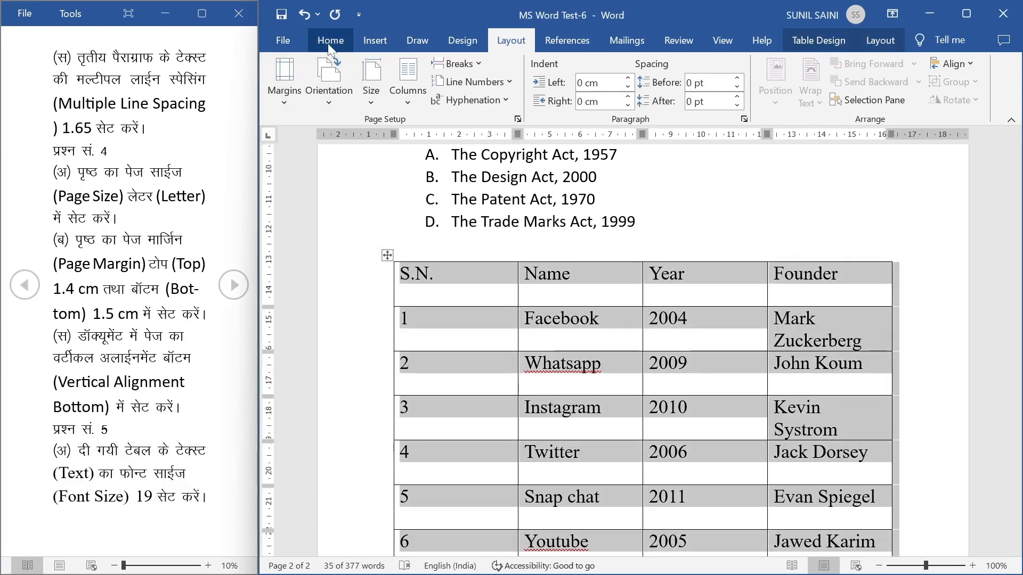
{"action": "left_click", "coordinate": [449, 326]}
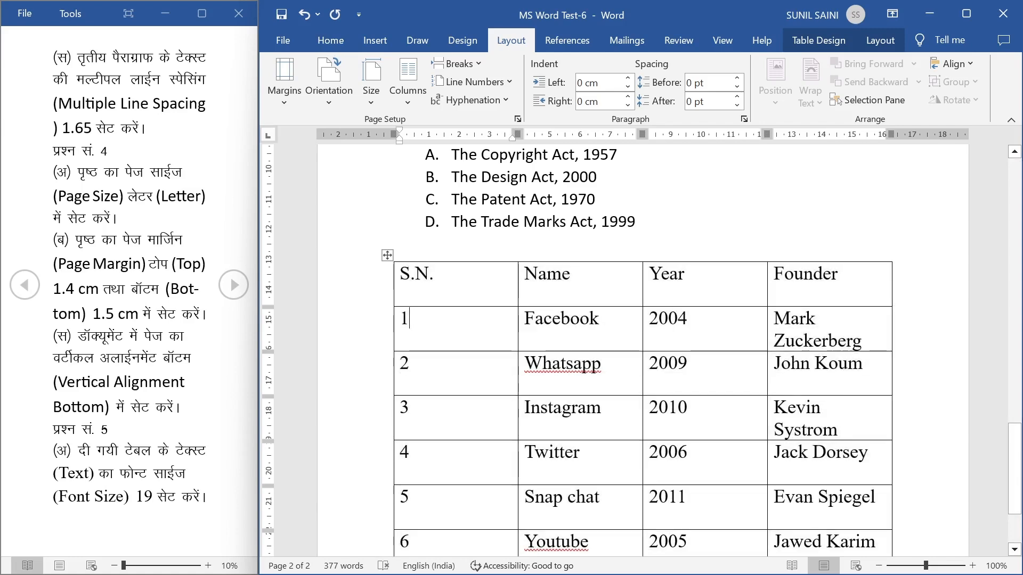
{"action": "left_click", "coordinate": [384, 256]}
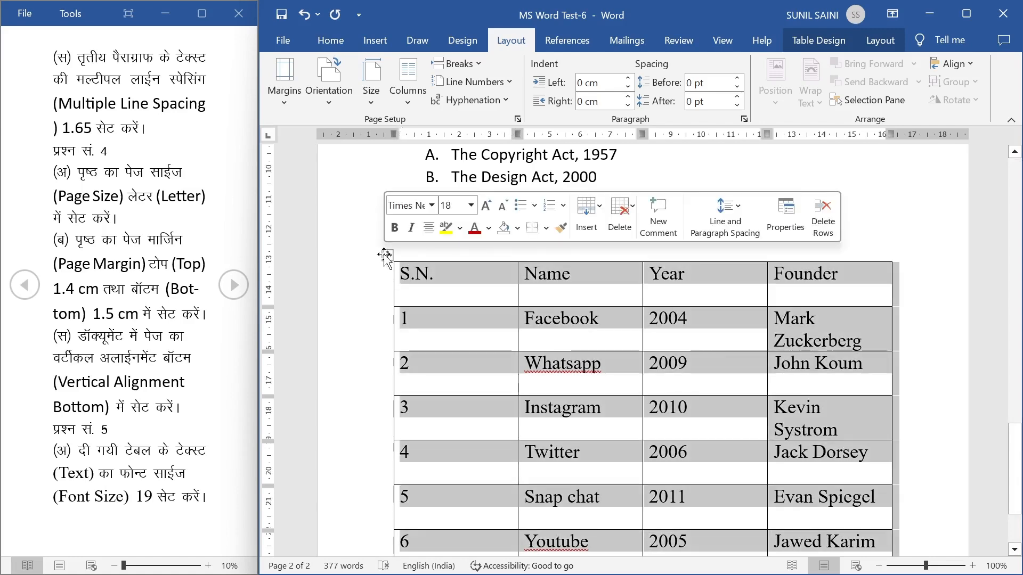
{"action": "left_click", "coordinate": [345, 48]}
{"action": "left_click", "coordinate": [443, 71]}
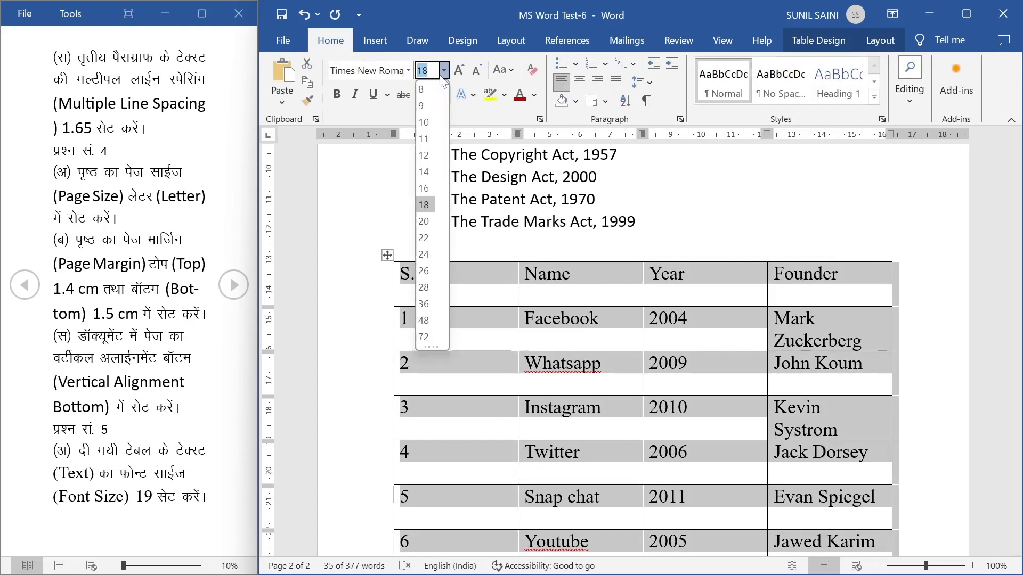
{"action": "type", "text": "19"}
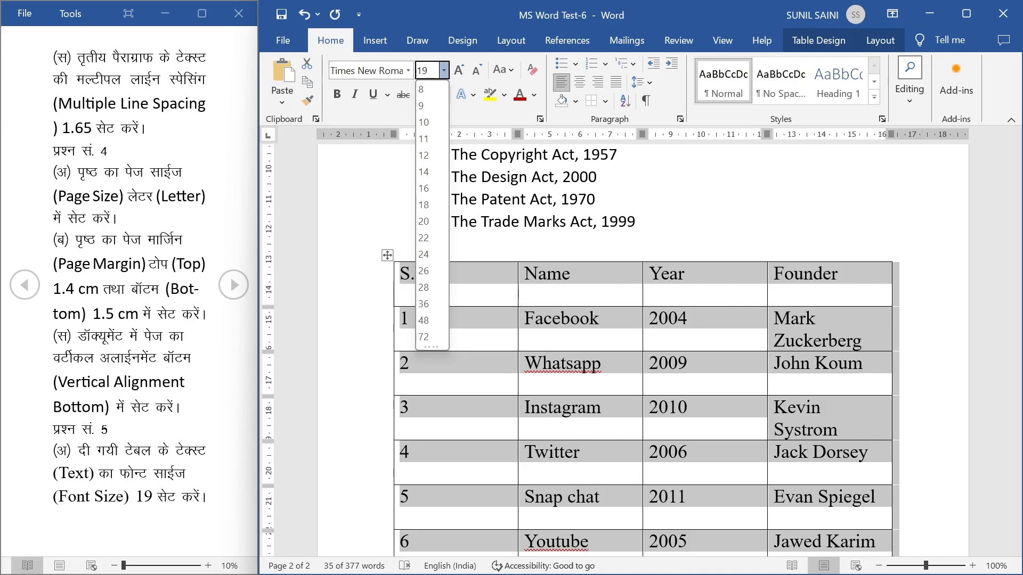
{"action": "key", "text": "Return"}
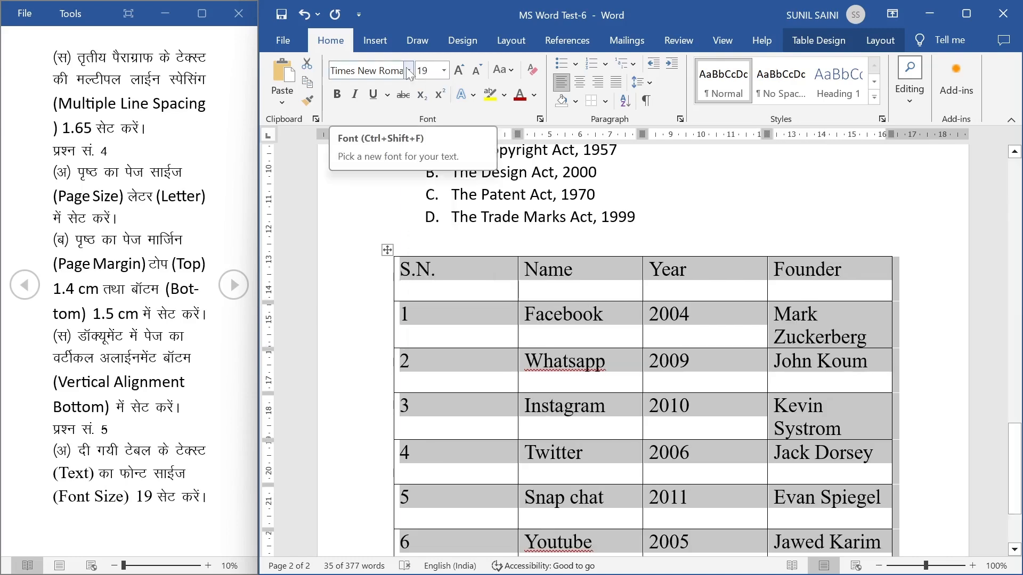
Turn to the last page of the instructions and read question 5 (ब) about the table's seventh row.
{"action": "triple_click", "coordinate": [148, 484]}
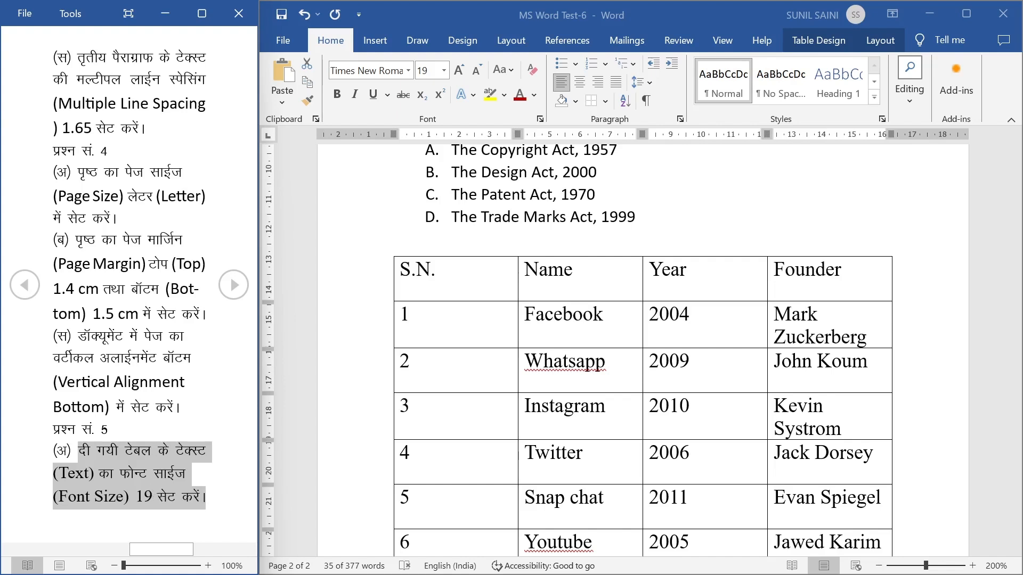
{"action": "left_click", "coordinate": [233, 282]}
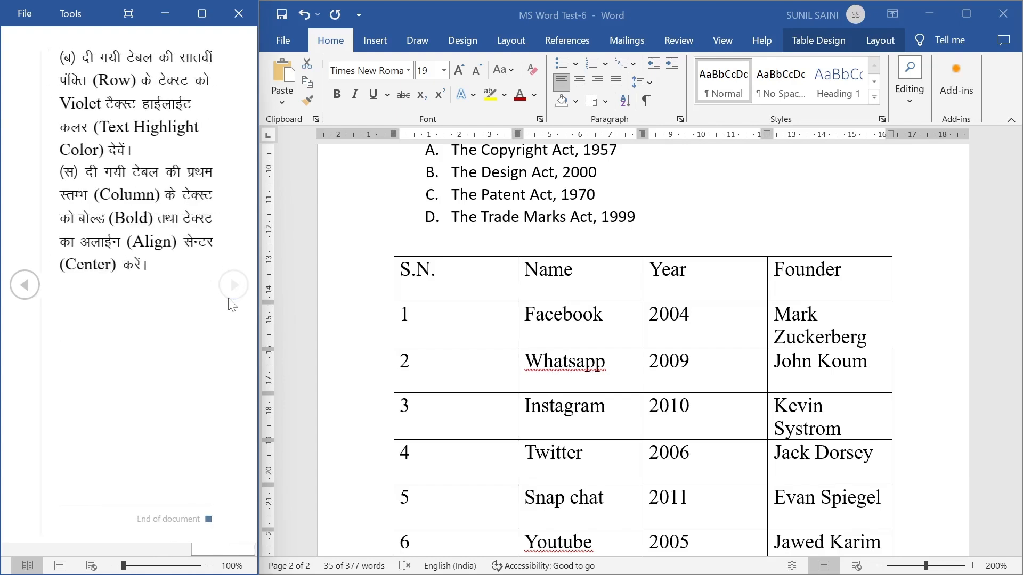
{"action": "left_click_drag", "start_coordinate": [74, 56], "coordinate": [116, 158]}
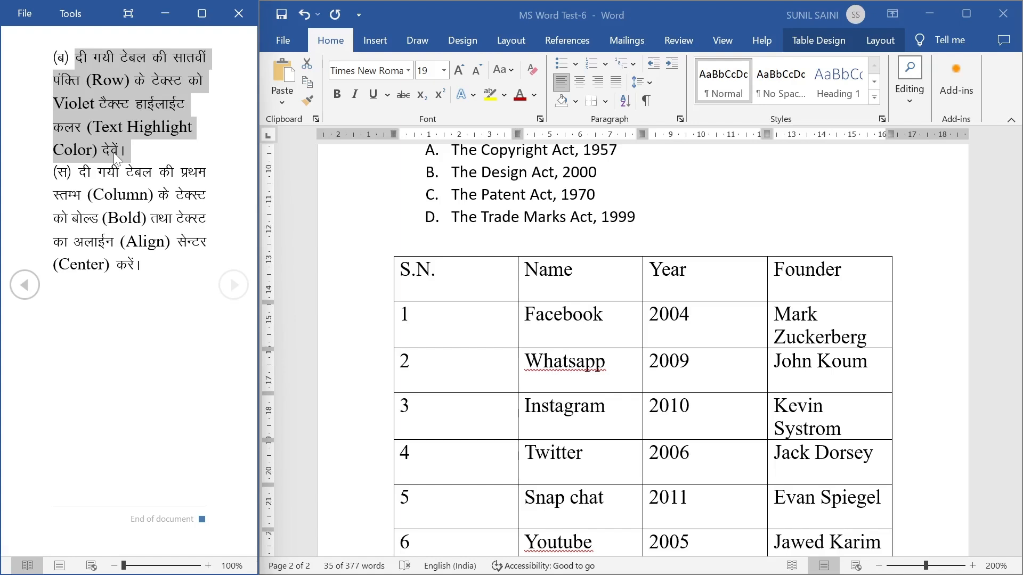
Apply the Violet text highlight color to all text in the table's seventh row, the Youtube row.
{"action": "scroll", "coordinate": [531, 356], "scroll_direction": "down", "scroll_amount": 3}
{"action": "scroll", "coordinate": [532, 355], "scroll_direction": "up", "scroll_amount": 2}
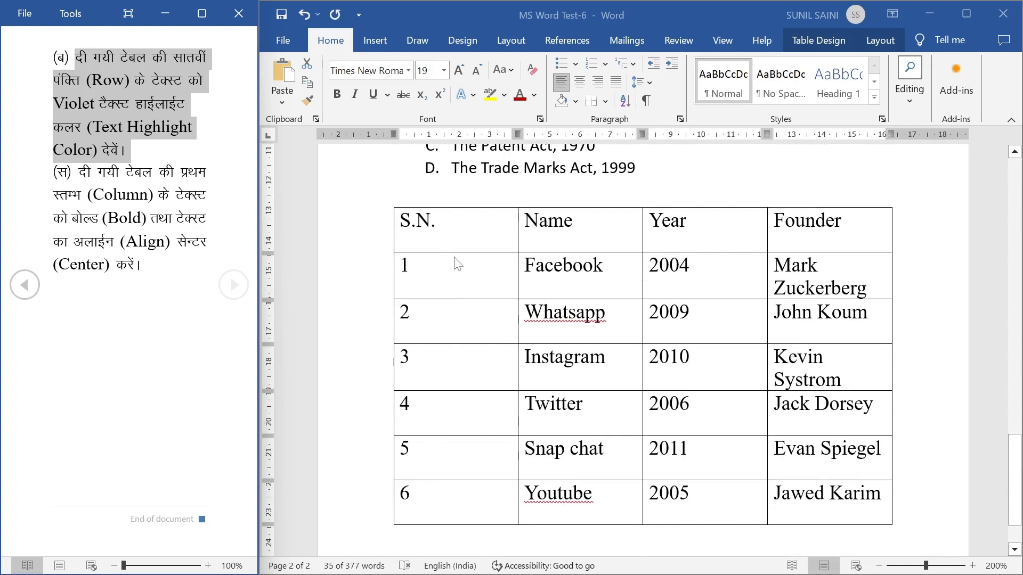
{"action": "left_click", "coordinate": [440, 224]}
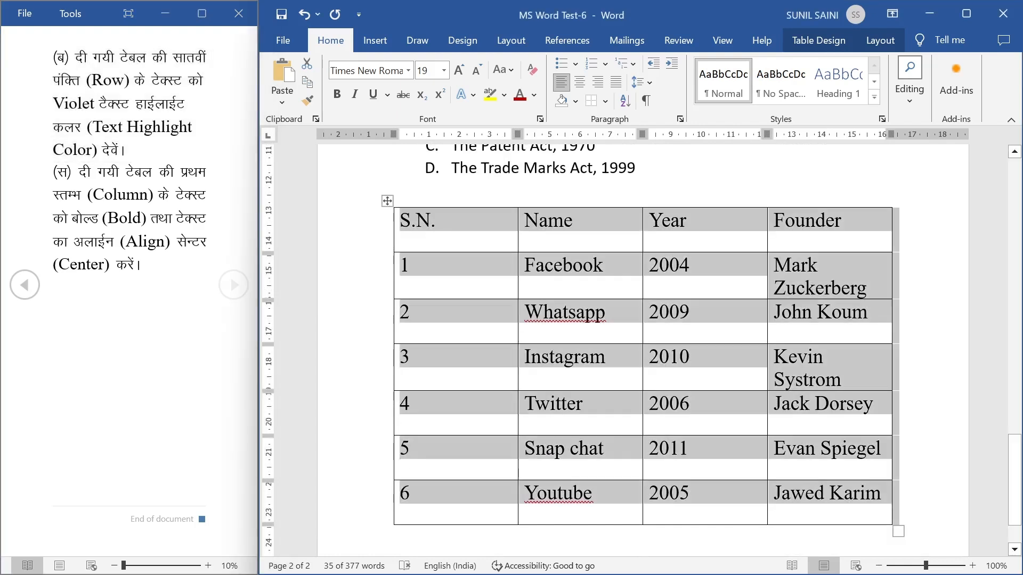
{"action": "key", "text": "Down"}
{"action": "key", "text": "Down"}
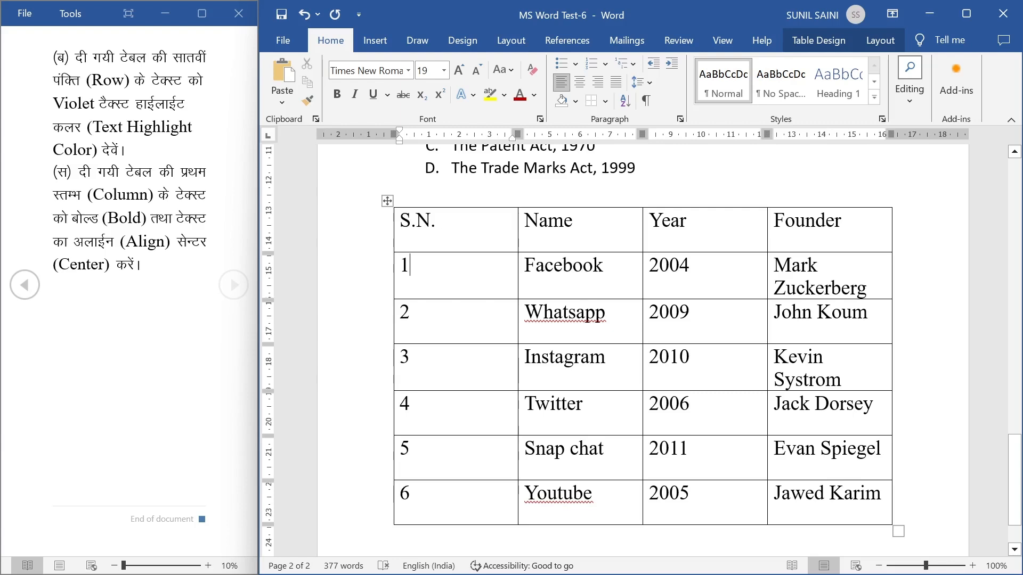
{"action": "key", "text": "Down"}
{"action": "key", "text": "Down"}
{"action": "key", "text": "Down"}
{"action": "key", "text": "Down"}
{"action": "left_click", "coordinate": [371, 513]}
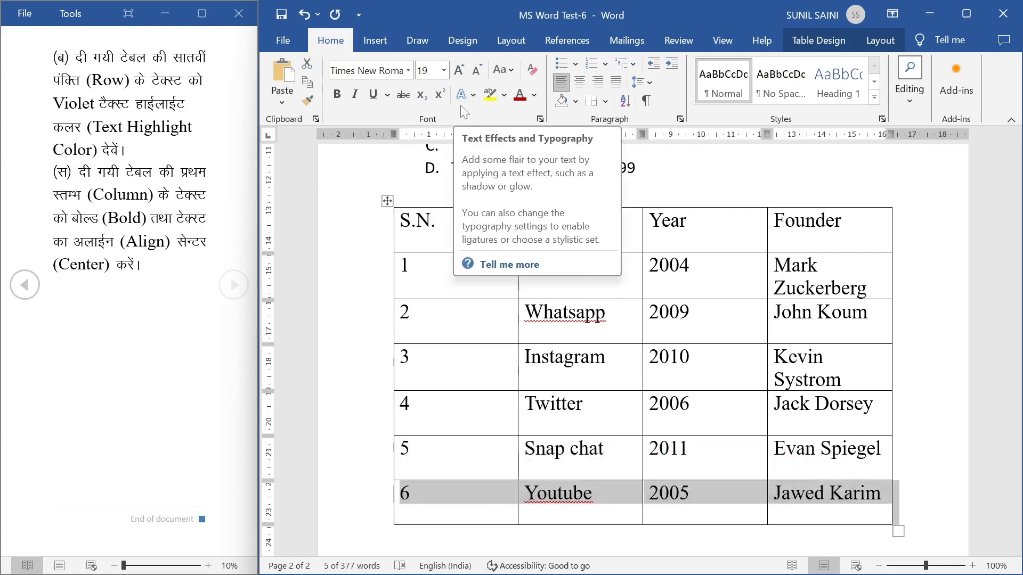
{"action": "left_click", "coordinate": [504, 96]}
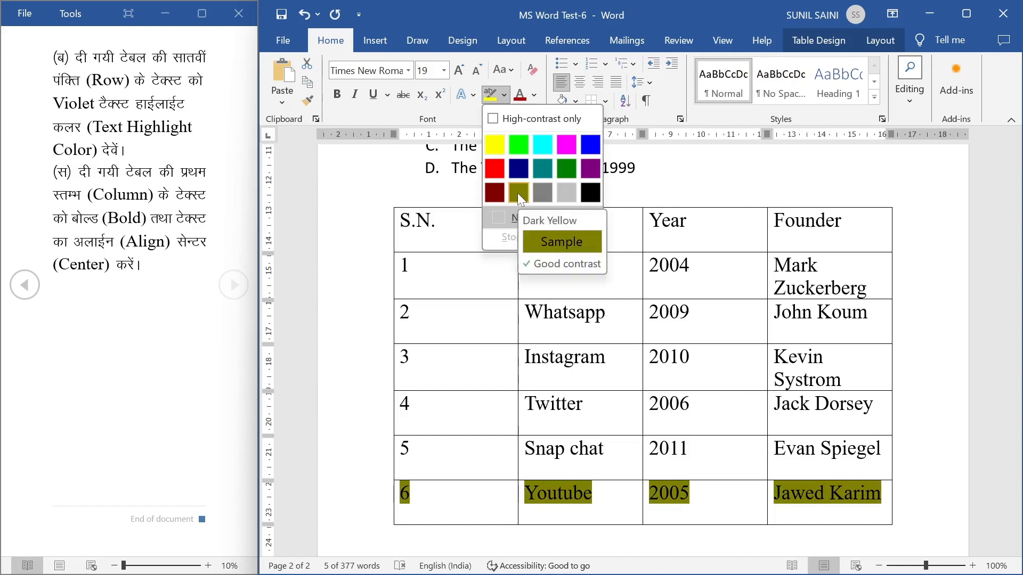
{"action": "left_click", "coordinate": [590, 168]}
{"action": "left_click", "coordinate": [409, 448]}
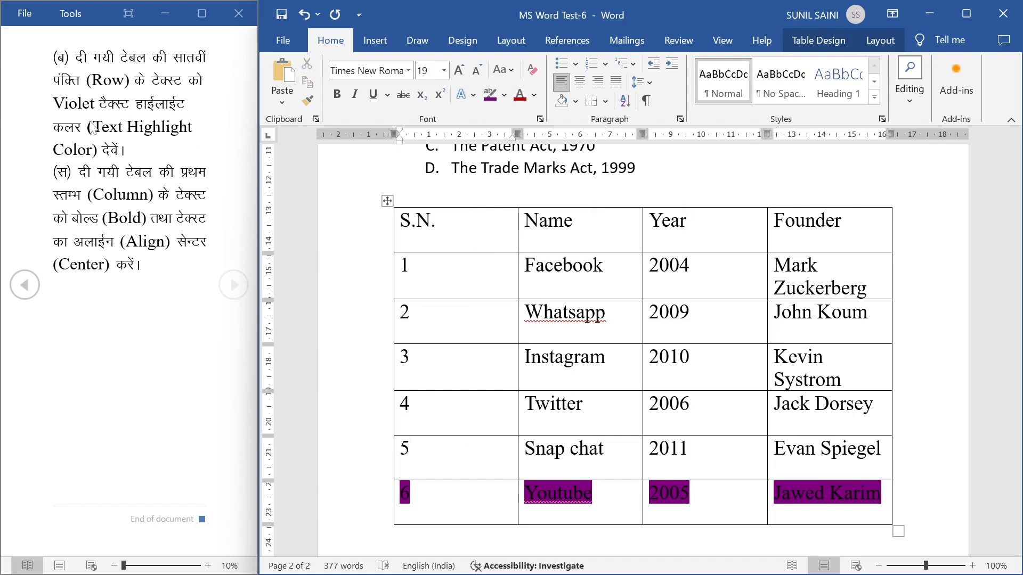
Follow question 5 (स) in the instructions and make the text in the table's first column bold and center-aligned.
{"action": "left_click", "coordinate": [82, 174]}
{"action": "left_click_drag", "start_coordinate": [78, 171], "coordinate": [146, 265]}
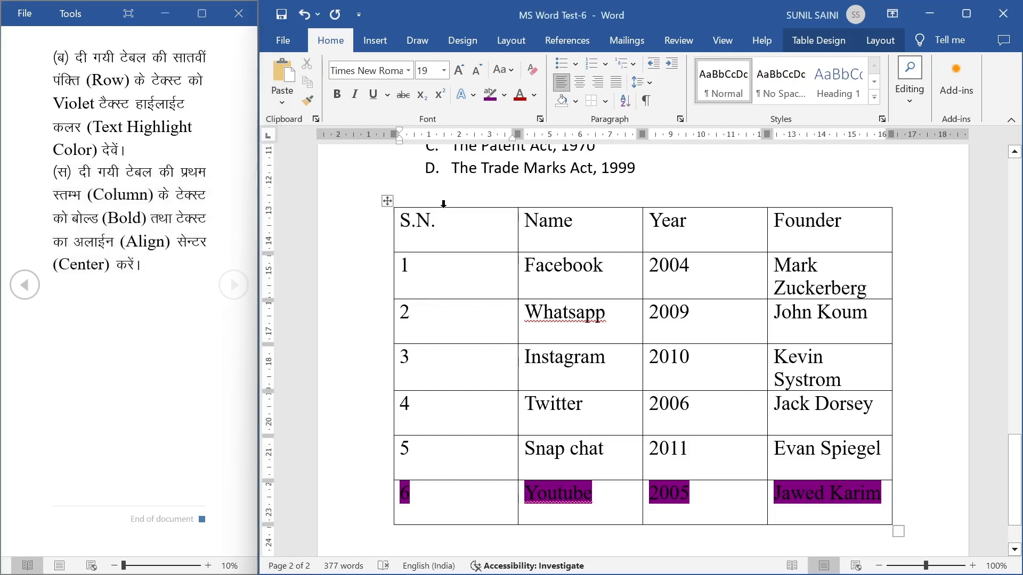
{"action": "left_click", "coordinate": [444, 204]}
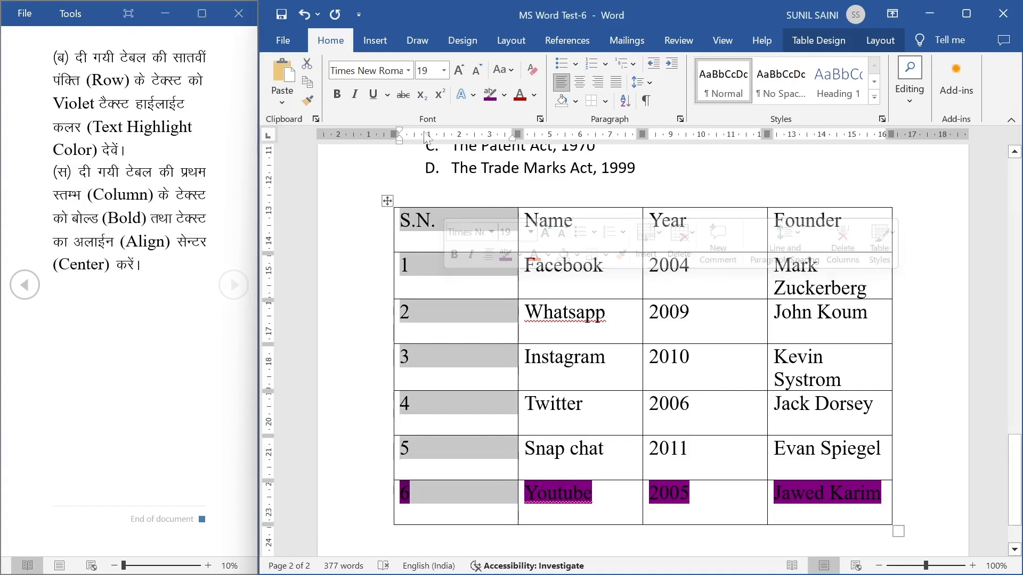
{"action": "left_click", "coordinate": [343, 102]}
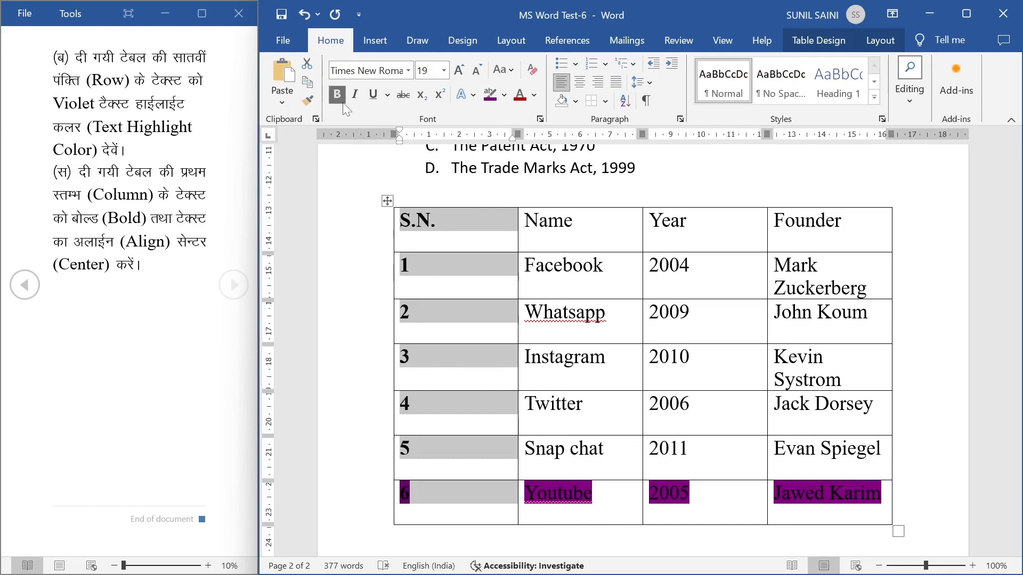
{"action": "left_click", "coordinate": [580, 83]}
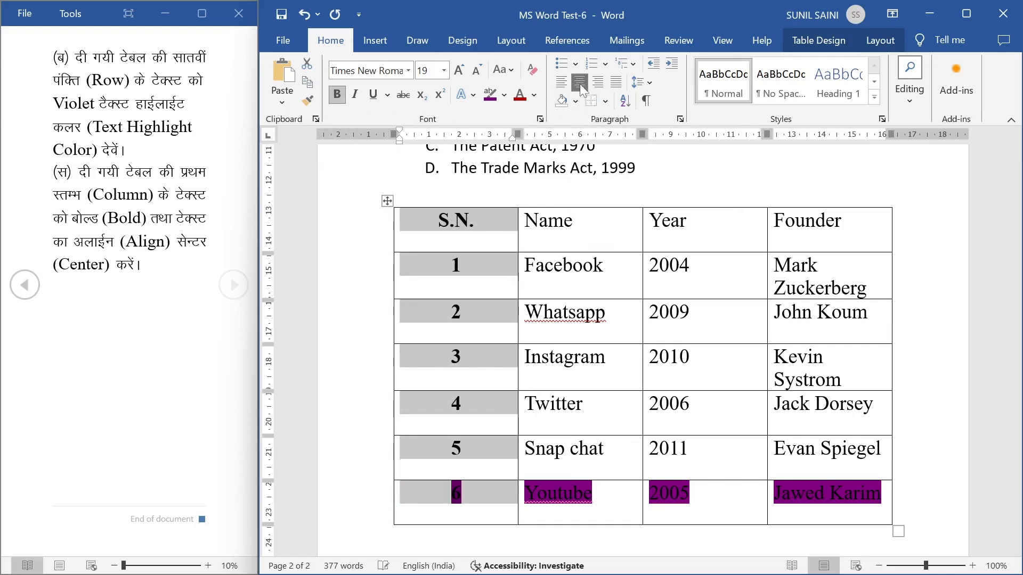
{"action": "left_click", "coordinate": [432, 189]}
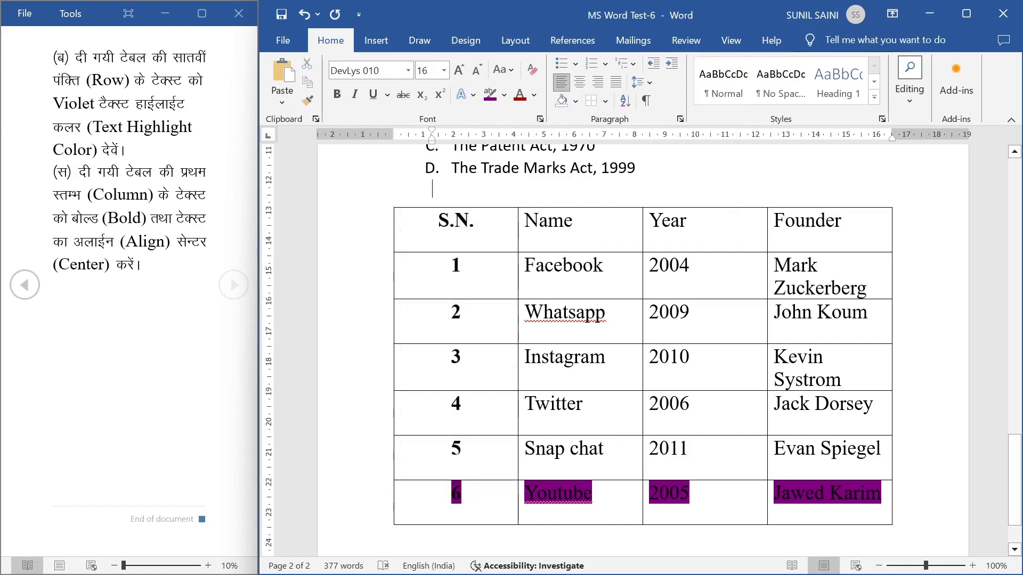